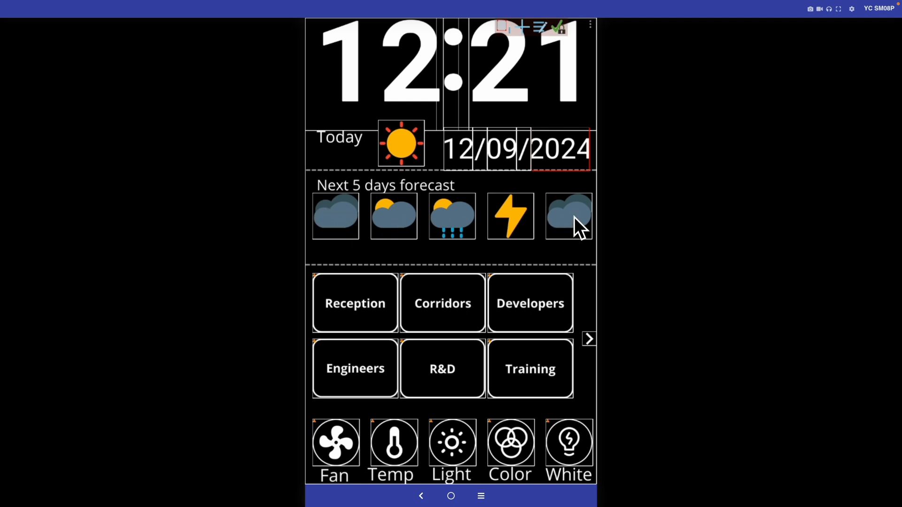
Select the lightning icon in the panel's daily forecast row
left_click(520, 213)
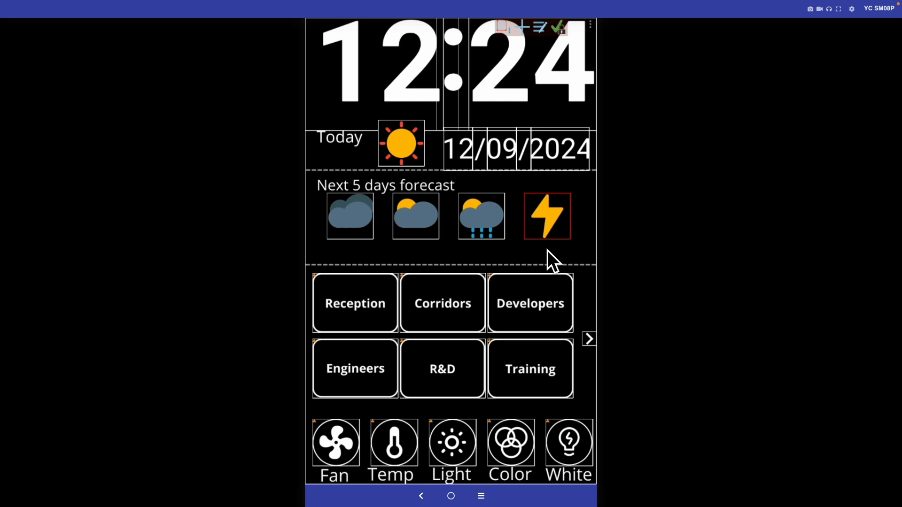
Switch to the Adquio admin page and examine the code of the refresh_forecast event script
key("ctrl+Left")
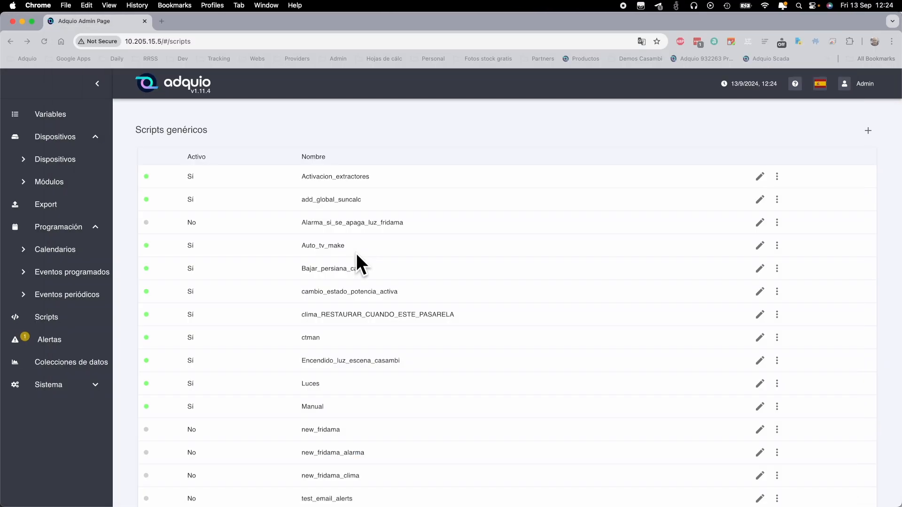
left_click(69, 317)
scroll(477, 296, "down", 10)
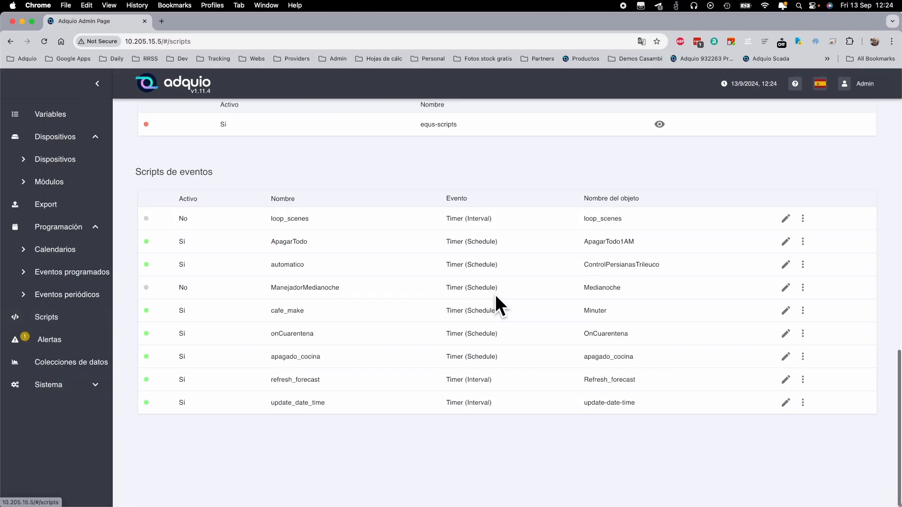
left_click(786, 380)
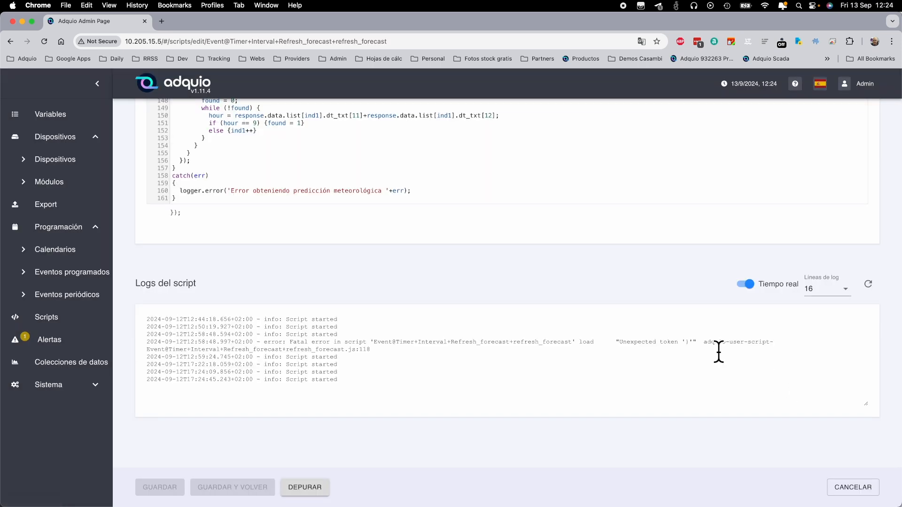
scroll(357, 254, "up", 6)
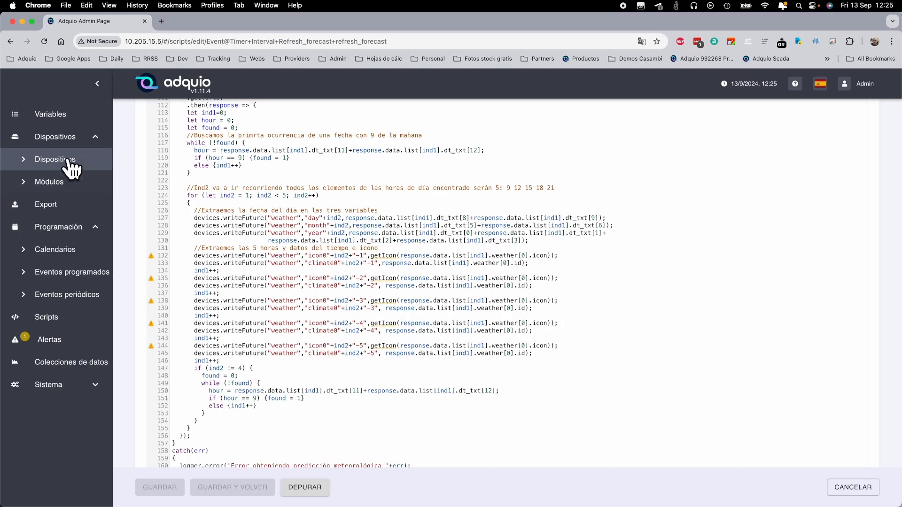
Open the weather memory device and examine its virtual variables for climate, icons and dates
left_click(64, 161)
scroll(372, 241, "down", 10)
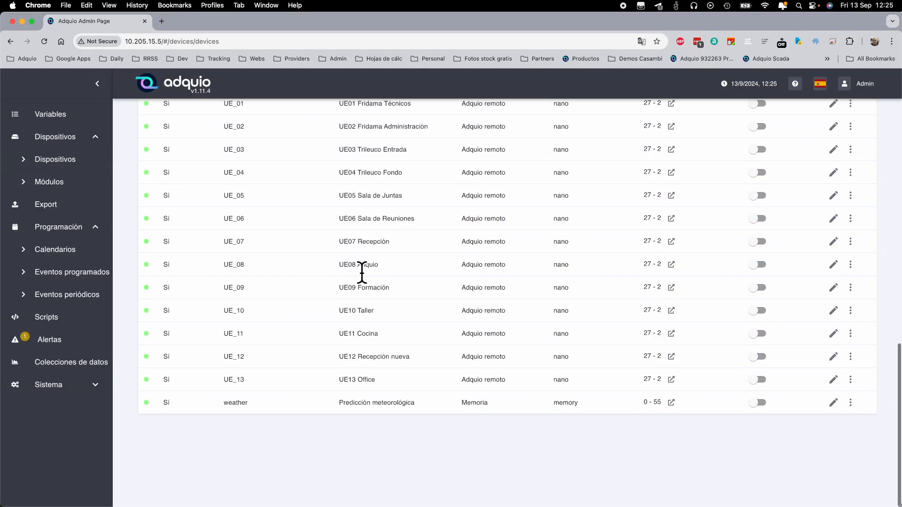
left_click(832, 403)
scroll(302, 288, "down", 10)
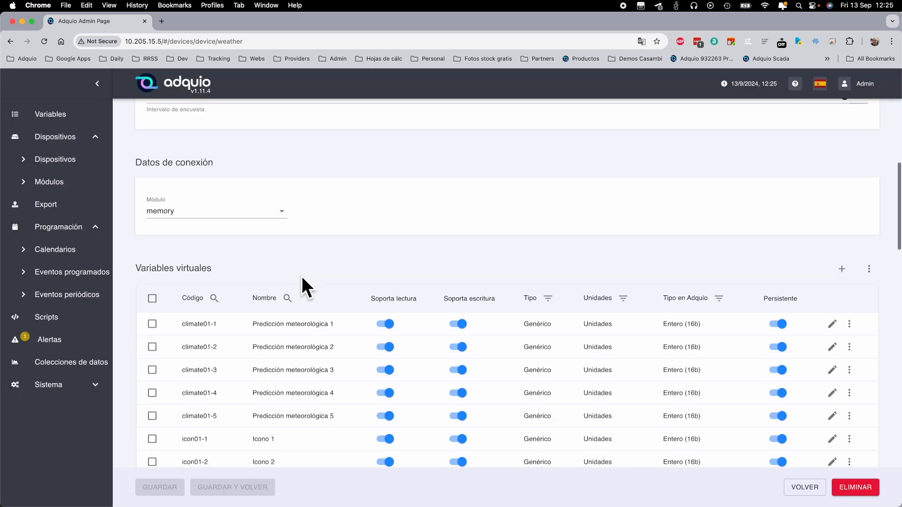
scroll(263, 263, "down", 10)
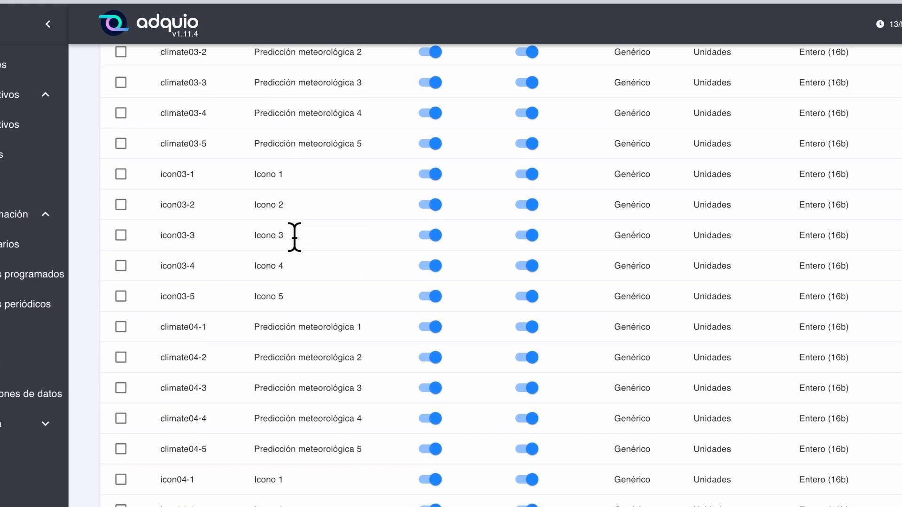
scroll(295, 238, "down", 7)
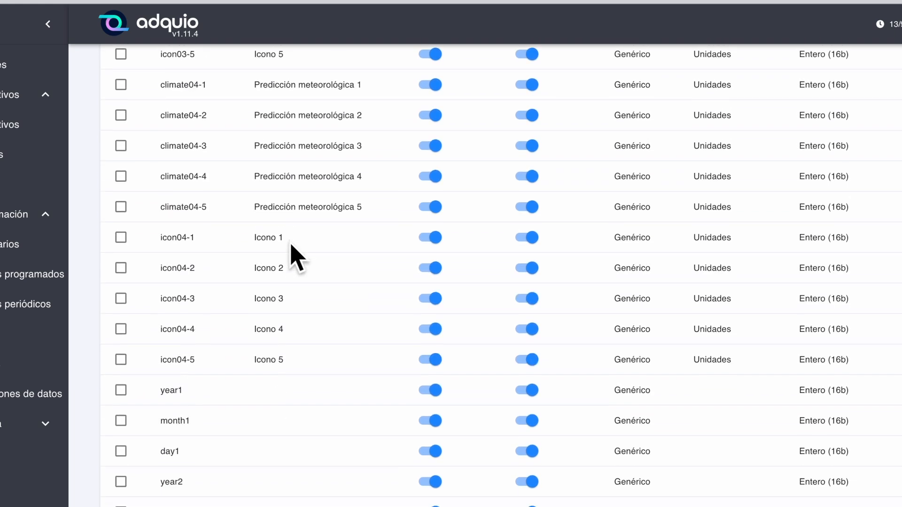
scroll(282, 245, "down", 4)
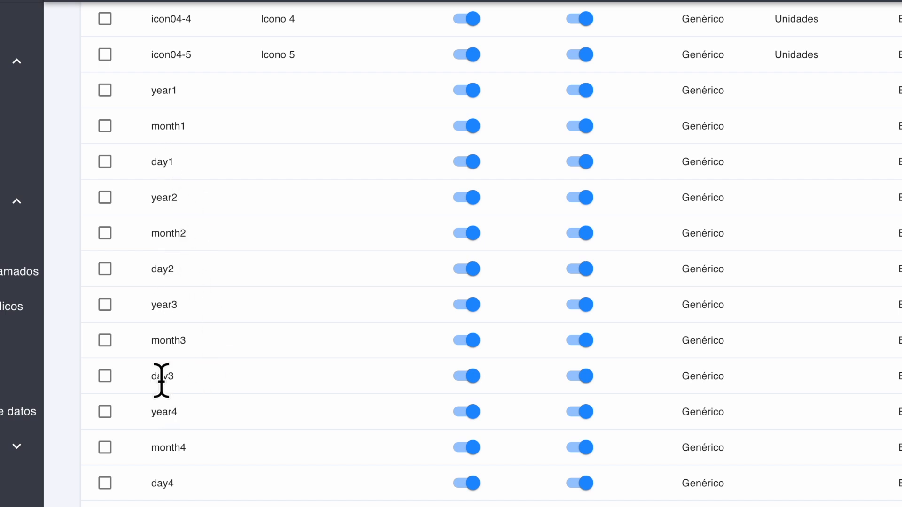
scroll(206, 390, "down", 1)
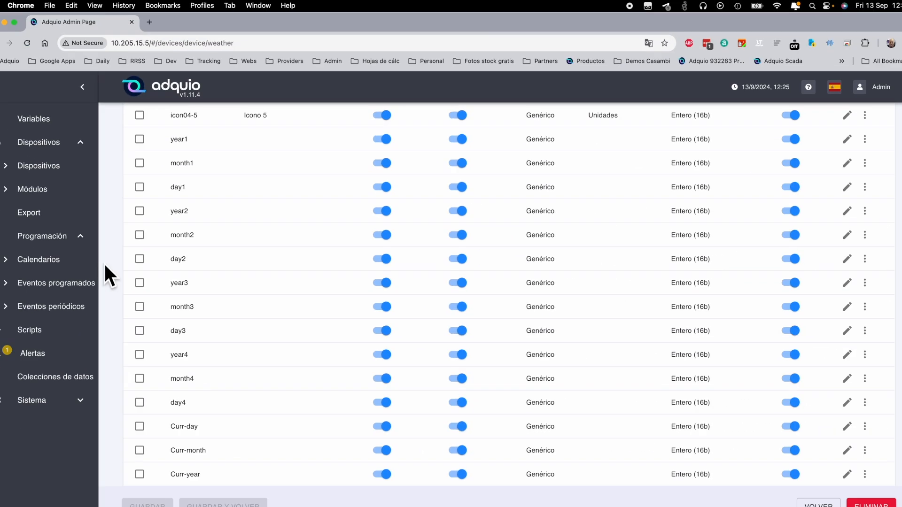
Add the weather device's day1, day2, day3 and day4 variables to the Modbus export
left_click(47, 216)
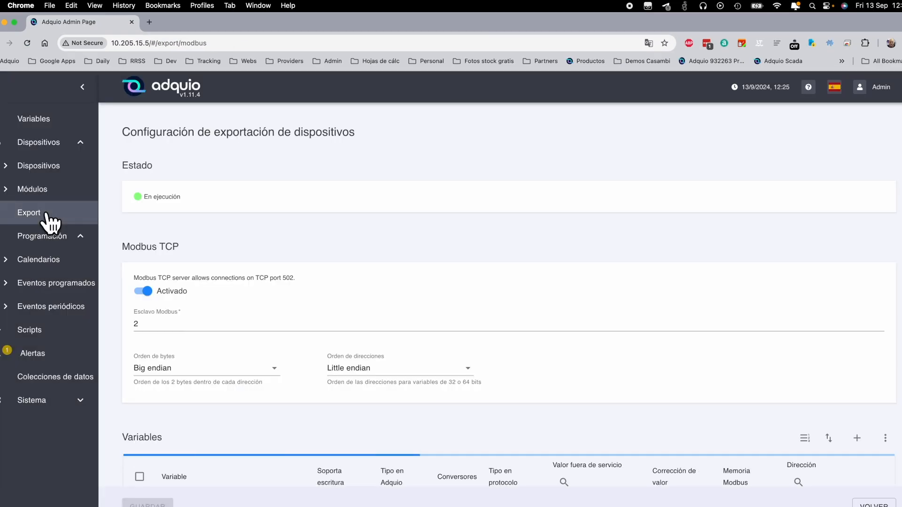
scroll(656, 202, "down", 5)
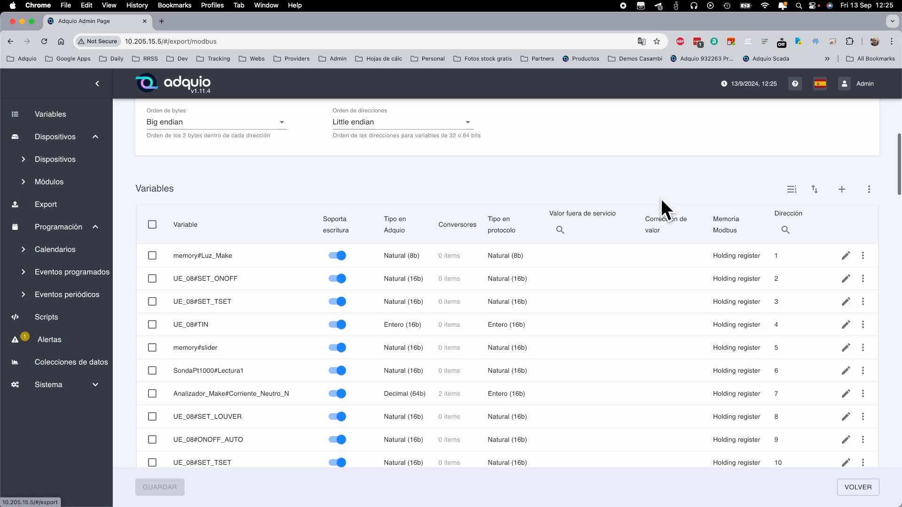
left_click(842, 190)
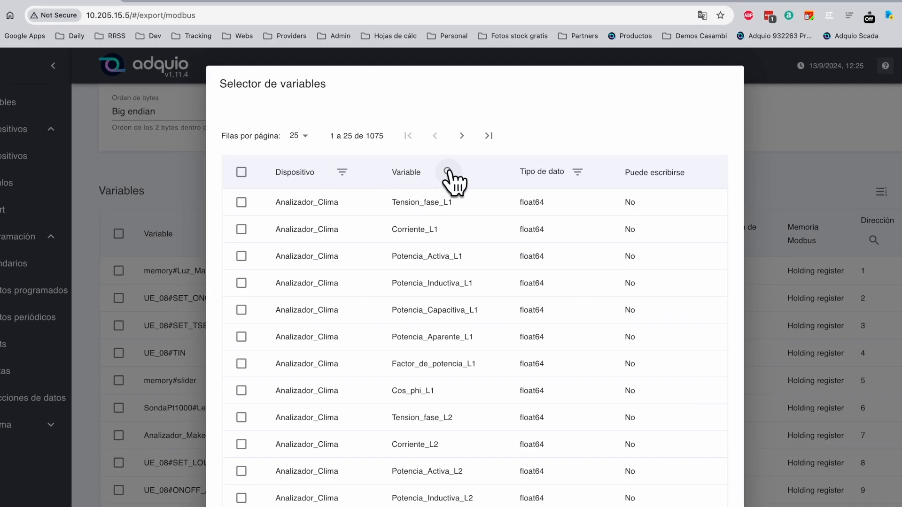
left_click(448, 172)
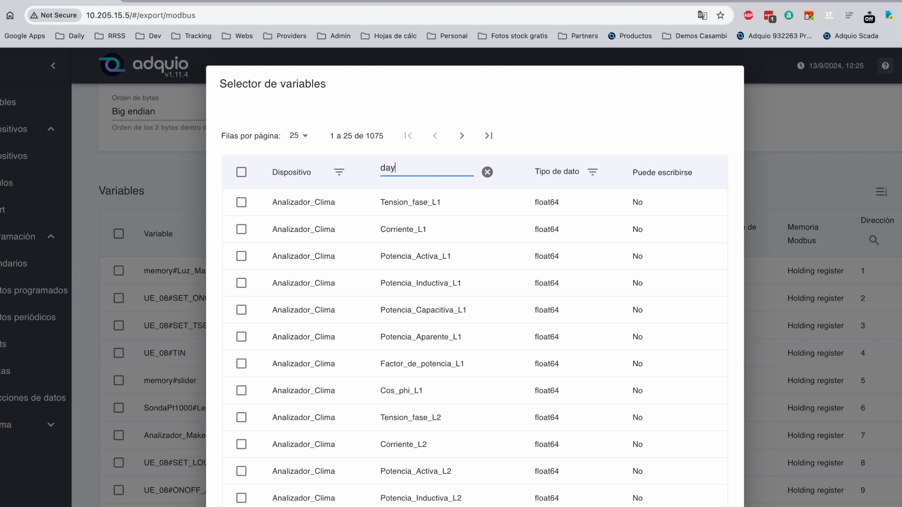
left_click(242, 290)
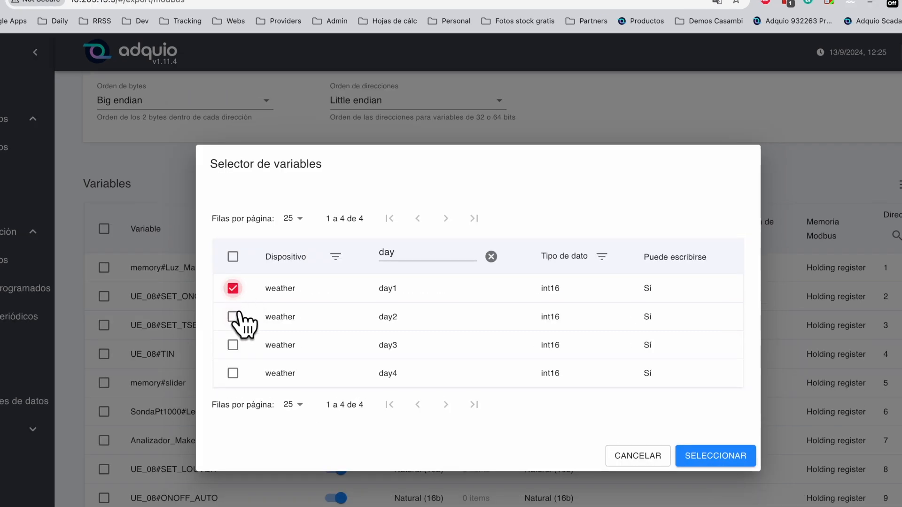
left_click(234, 317)
left_click(233, 345)
left_click(233, 373)
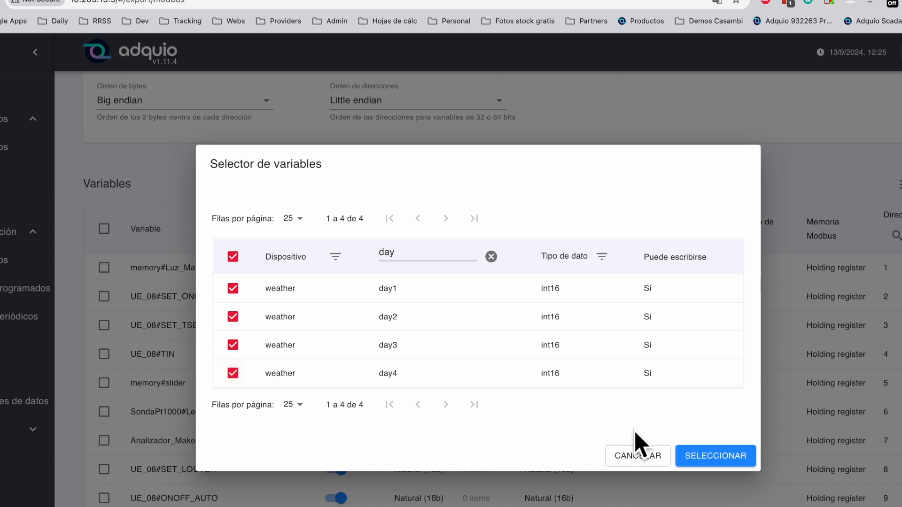
left_click(709, 455)
Automatically assign Modbus addresses to the newly exported day variables, using 314 as the initial holding register address
scroll(790, 299, "down", 20)
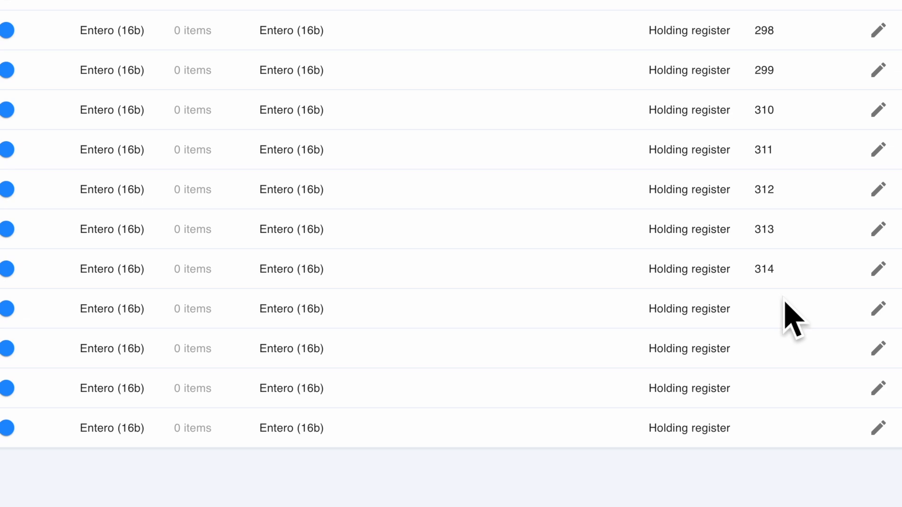
scroll(783, 368, "up", 15)
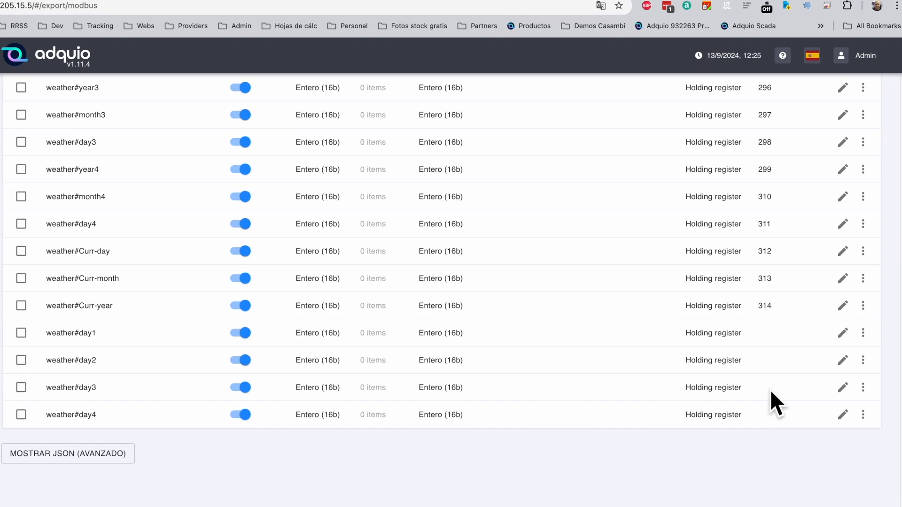
scroll(778, 321, "up", 15)
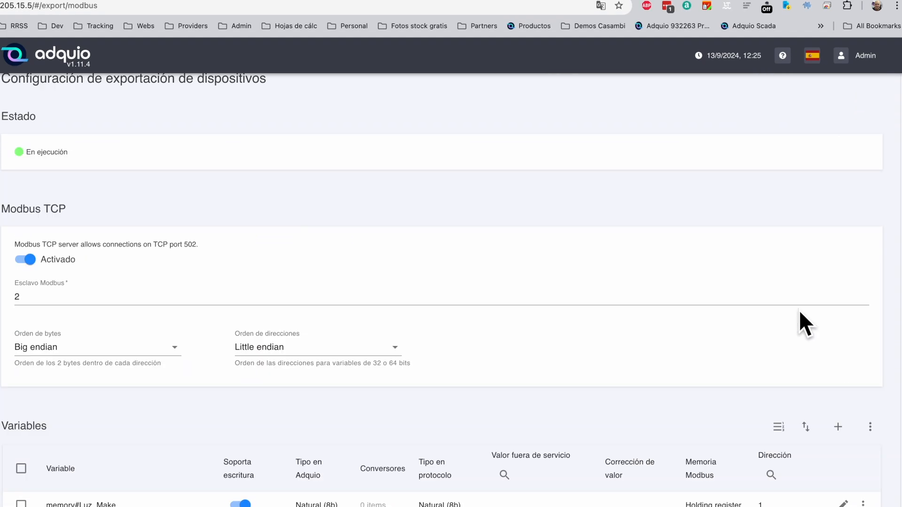
scroll(800, 314, "down", 2)
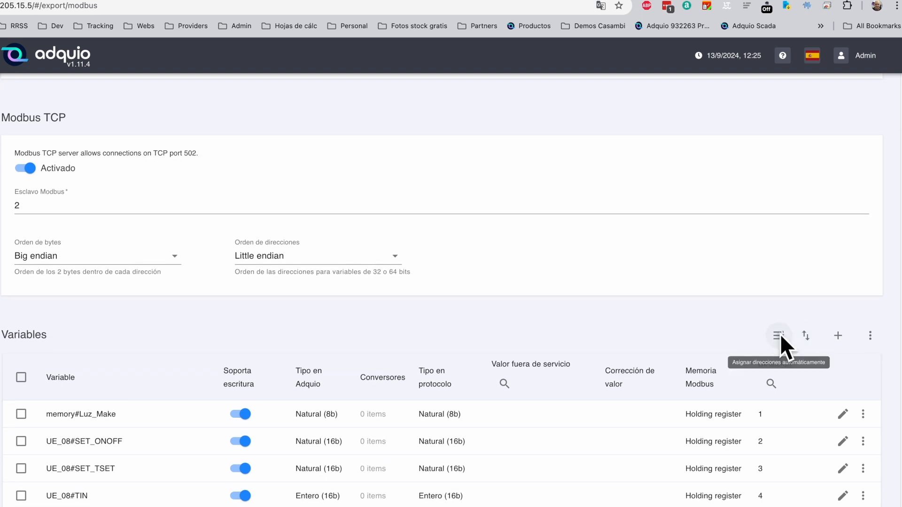
left_click(779, 336)
left_click(320, 303)
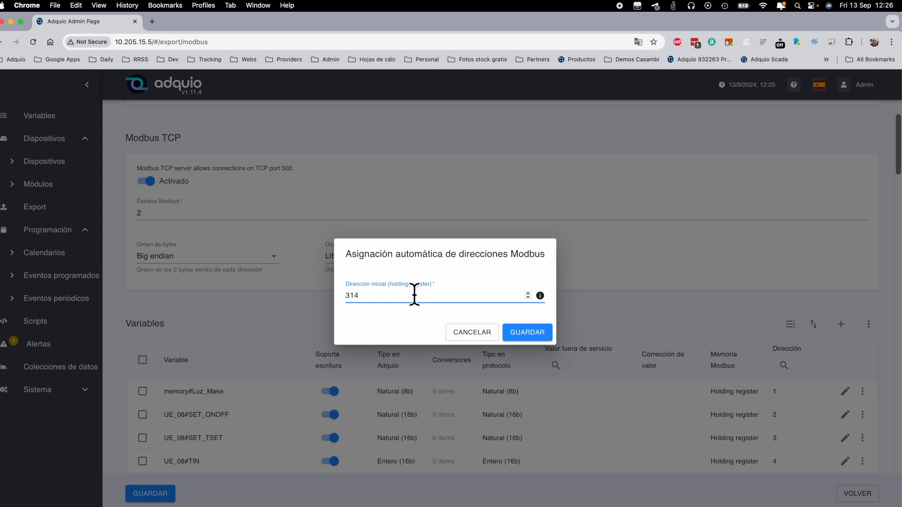
left_click(538, 337)
scroll(704, 319, "down", 3)
scroll(794, 320, "down", 20)
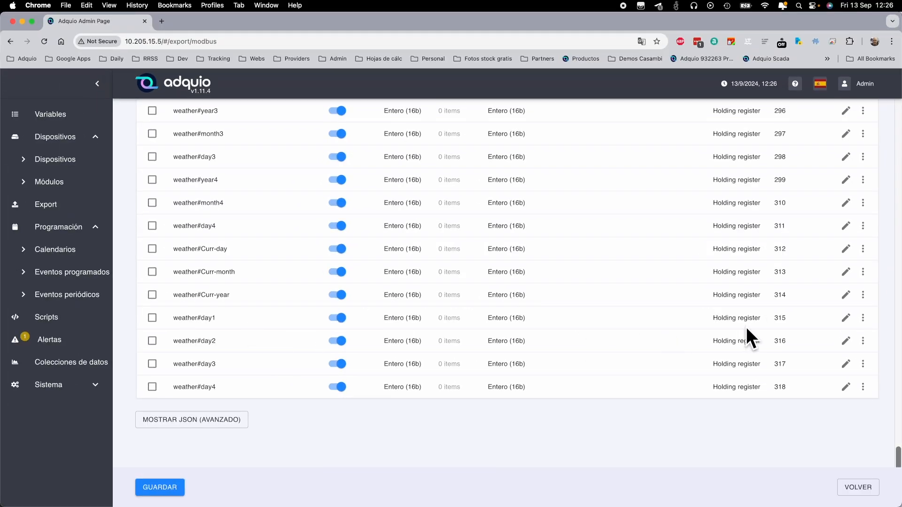
Save the export configuration and apply the pending configuration changes
left_click(162, 487)
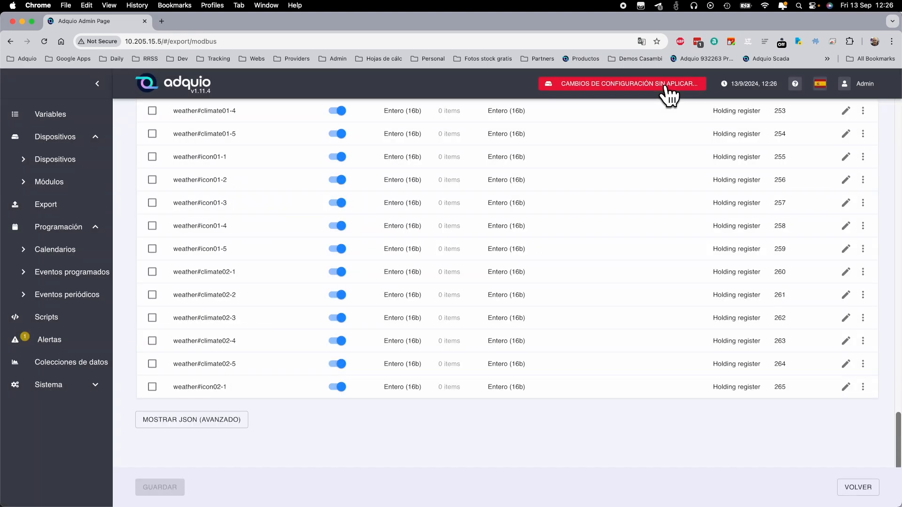
left_click(633, 87)
left_click(610, 91)
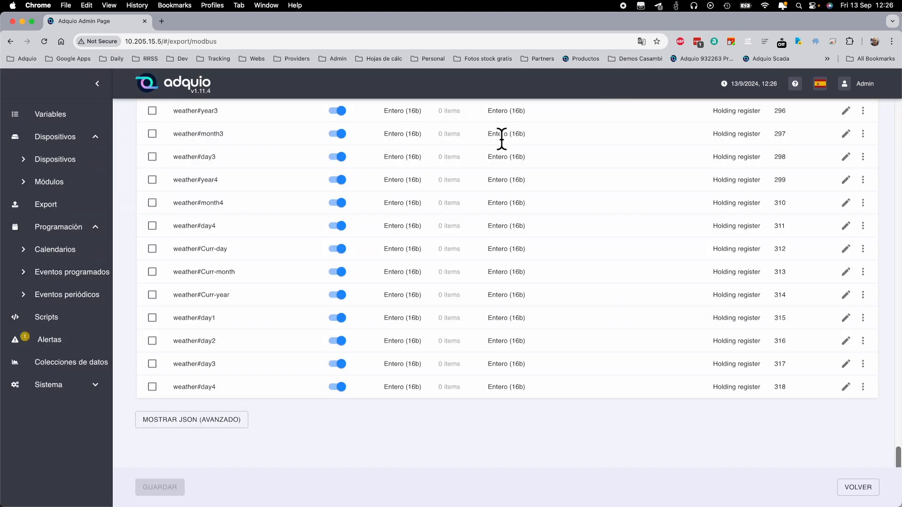
Switch back to the panel screen editor and create an Advanced Value display widget
key("ctrl+Right")
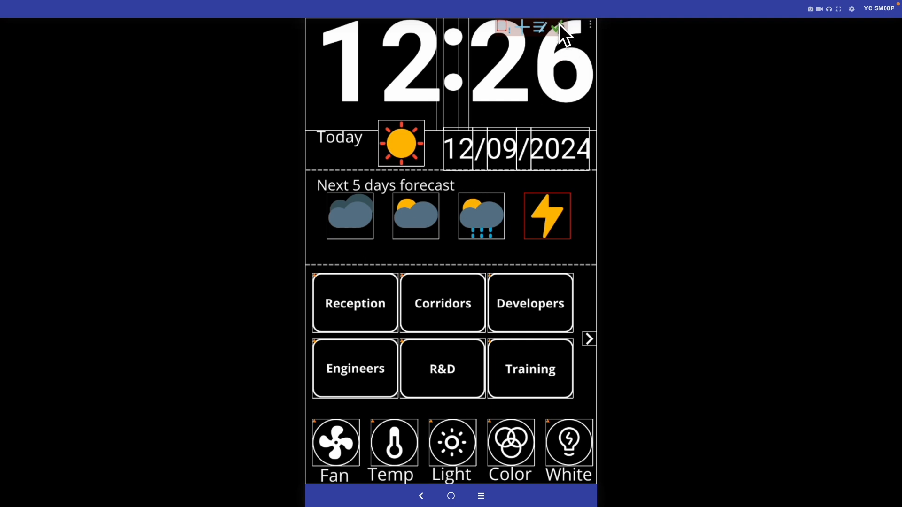
left_click(523, 25)
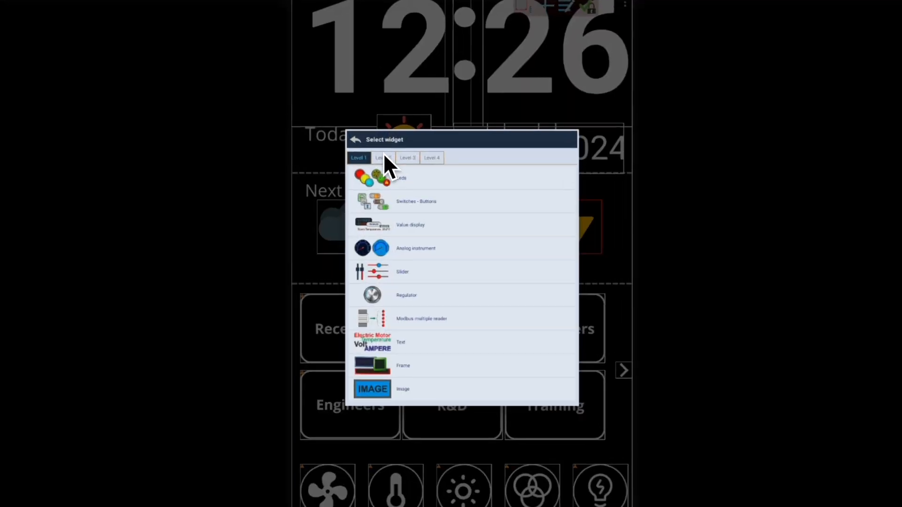
left_click(383, 155)
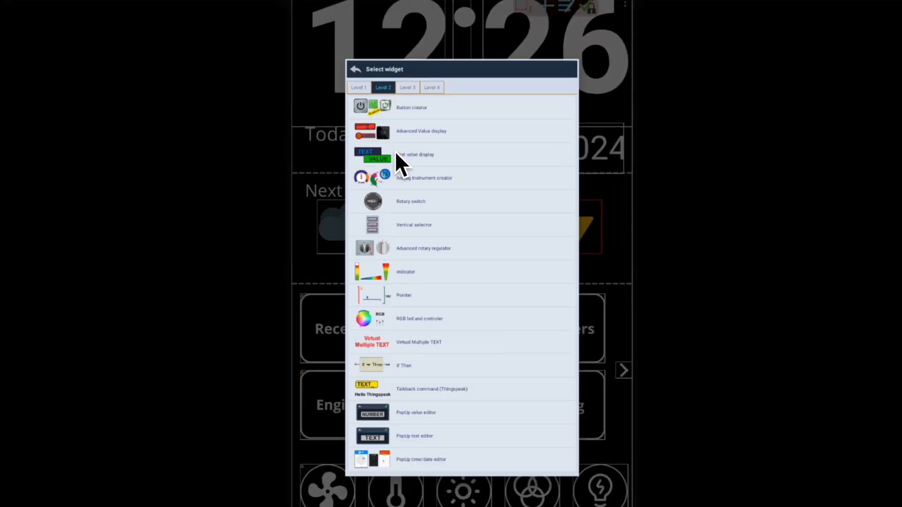
left_click(410, 127)
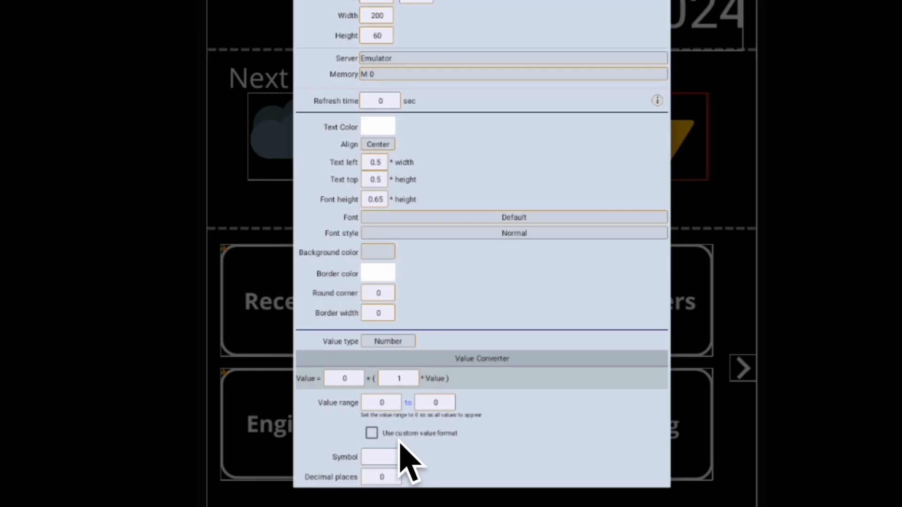
Enable a custom value format for the value display and set the format to 00
left_click(371, 433)
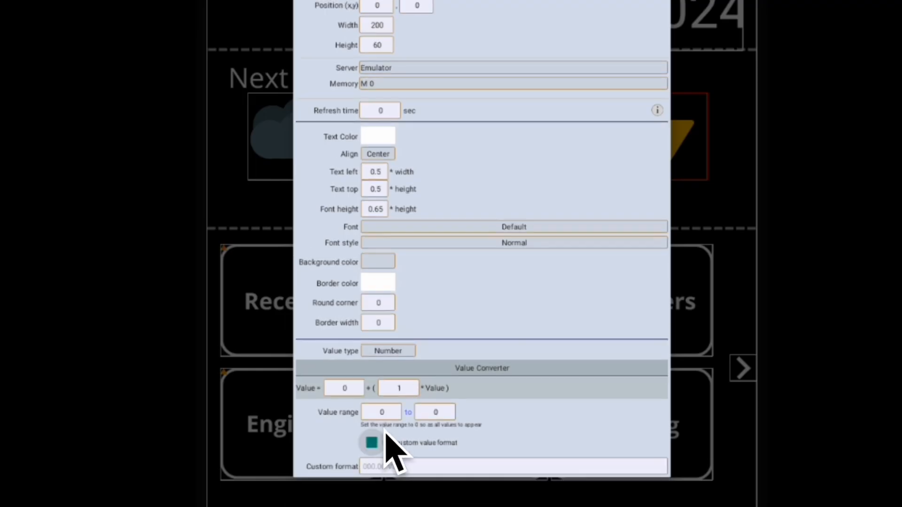
left_click(379, 465)
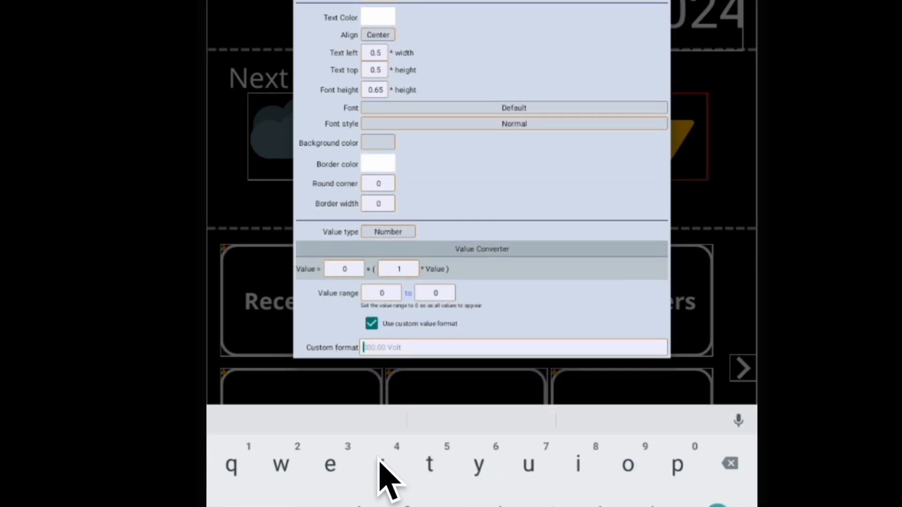
type("00")
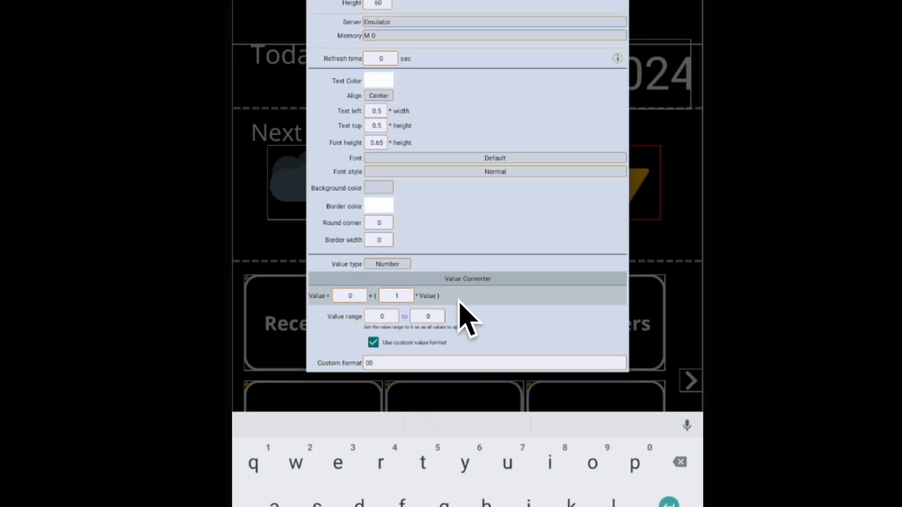
key("Escape")
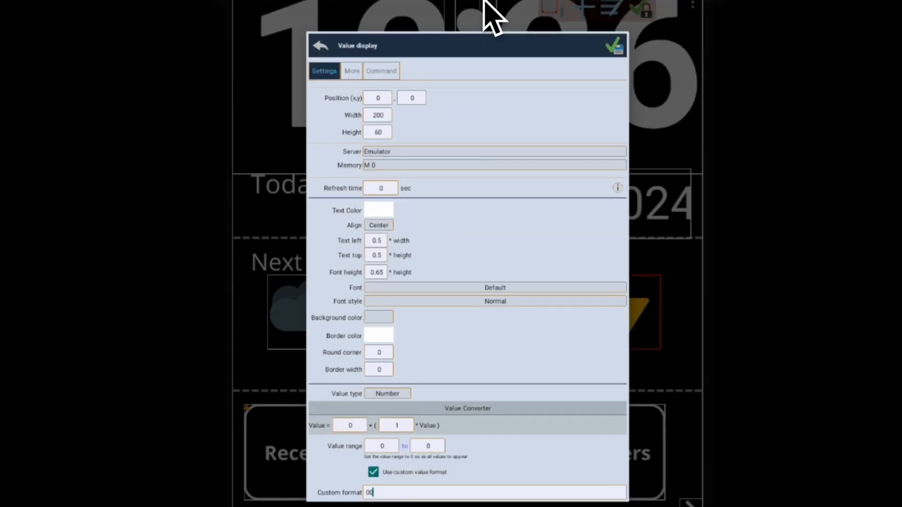
Set the value display's server to Adquio_pro and its memory type to Module Register
left_click(405, 151)
left_click(348, 389)
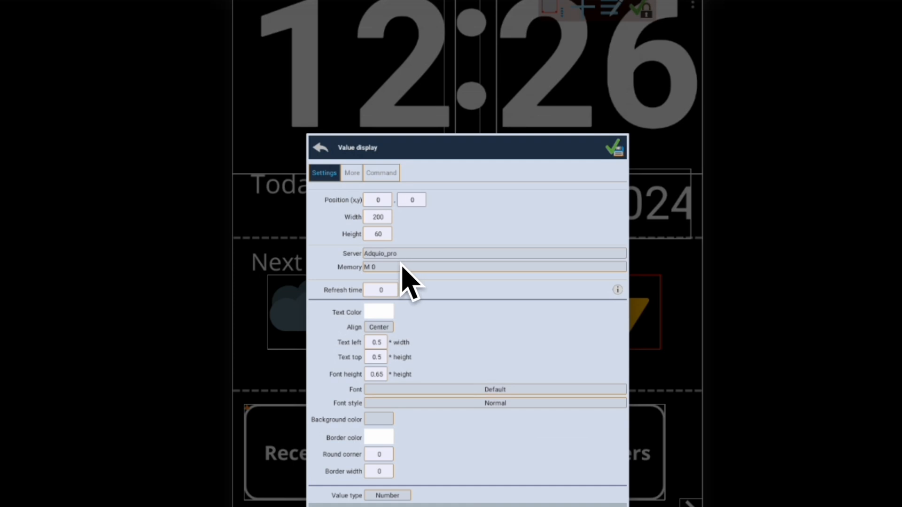
left_click(407, 266)
left_click(410, 267)
left_click(486, 58)
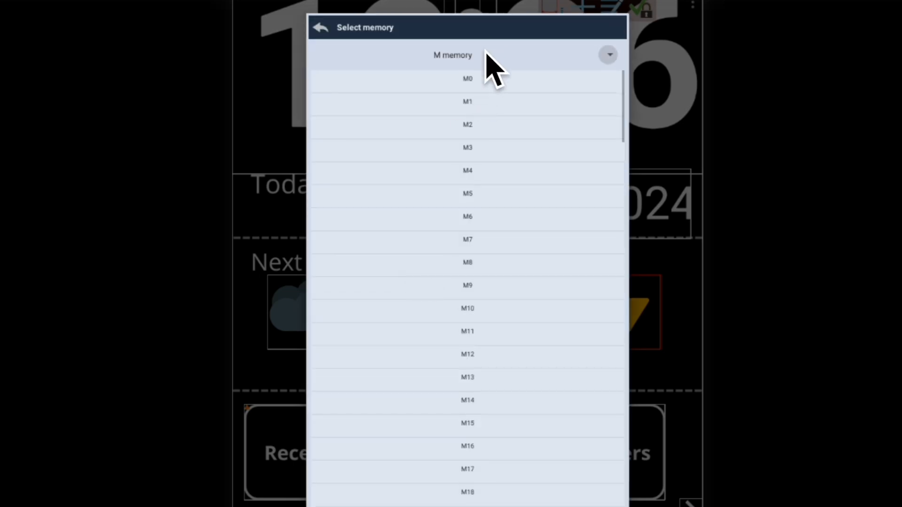
left_click(467, 55)
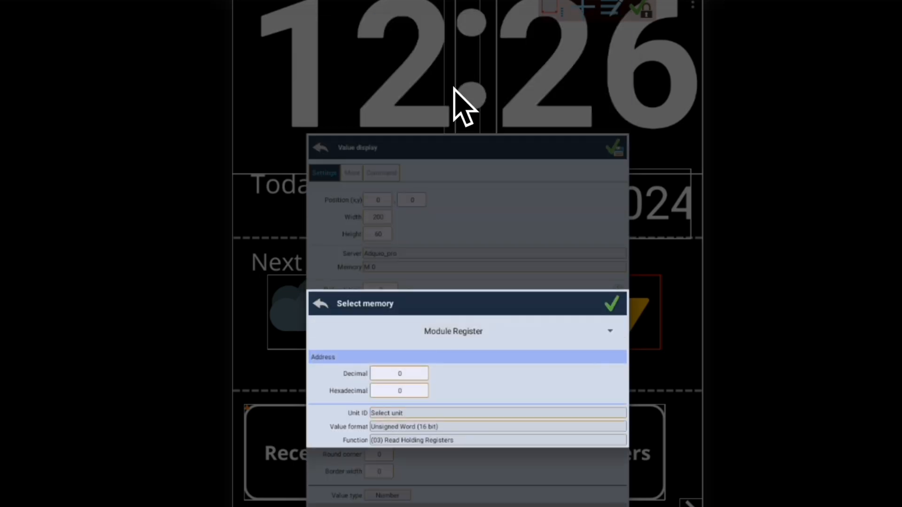
Point the value display to decimal register address 315 on unit Adquio_pro (ID=2) and save the widget
left_click(400, 373)
type("315")
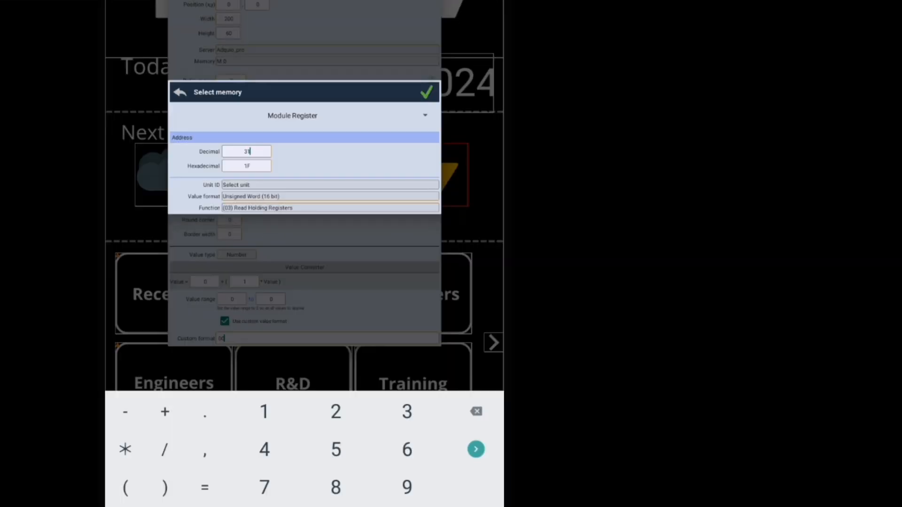
left_click(251, 185)
left_click(197, 226)
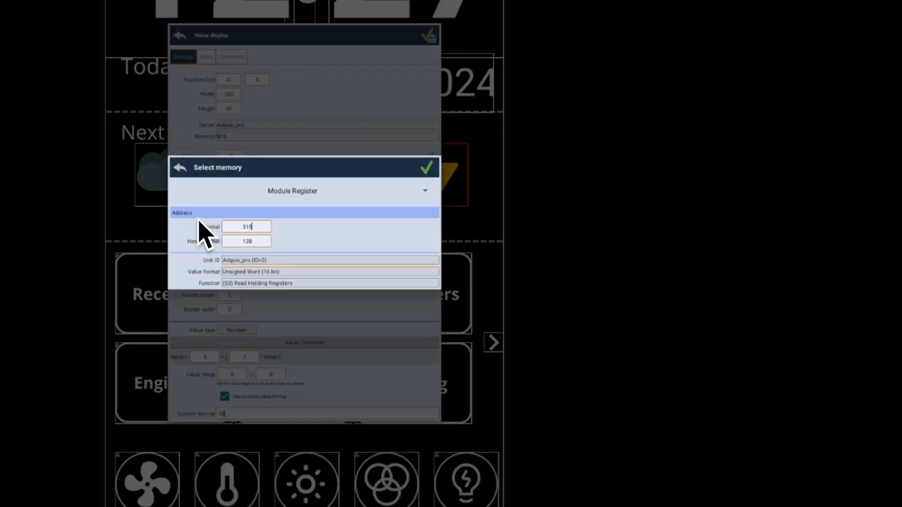
left_click(425, 168)
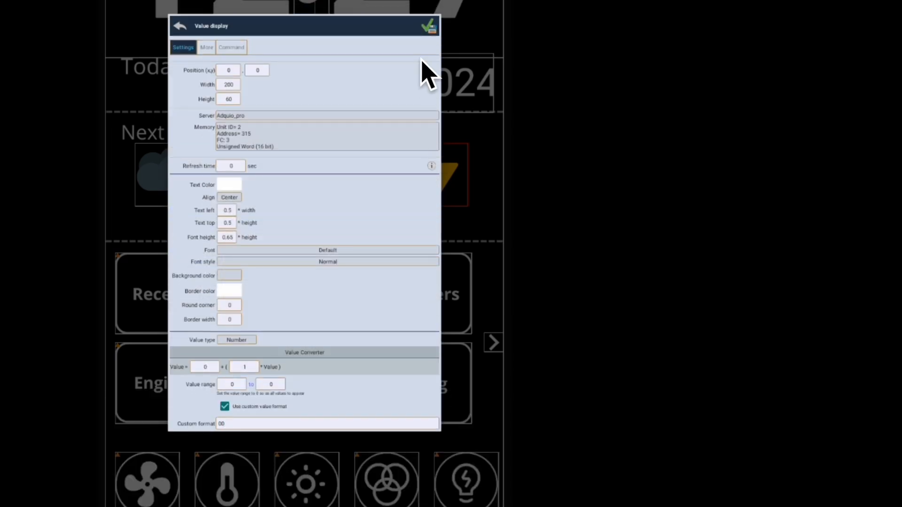
left_click(430, 27)
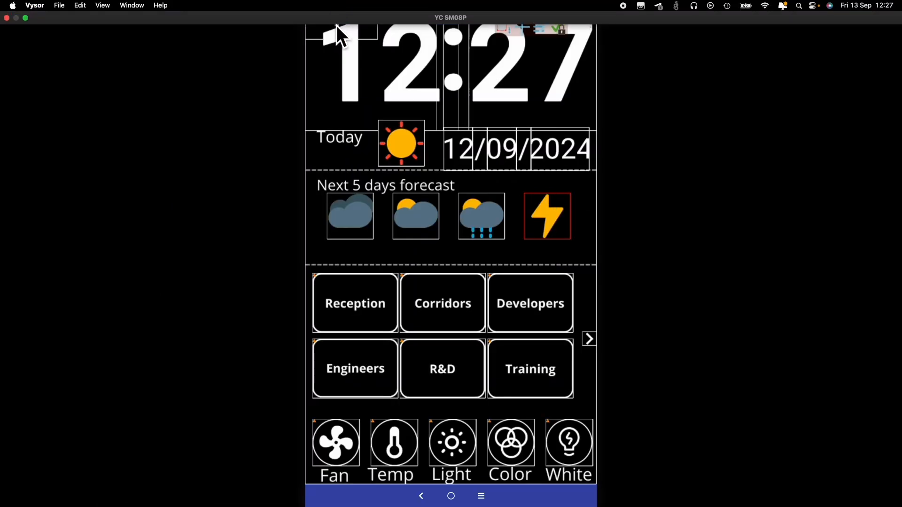
Place the value display under the first forecast icon, set its width to 128 and align it with that icon
left_click_drag(340, 26, 354, 244)
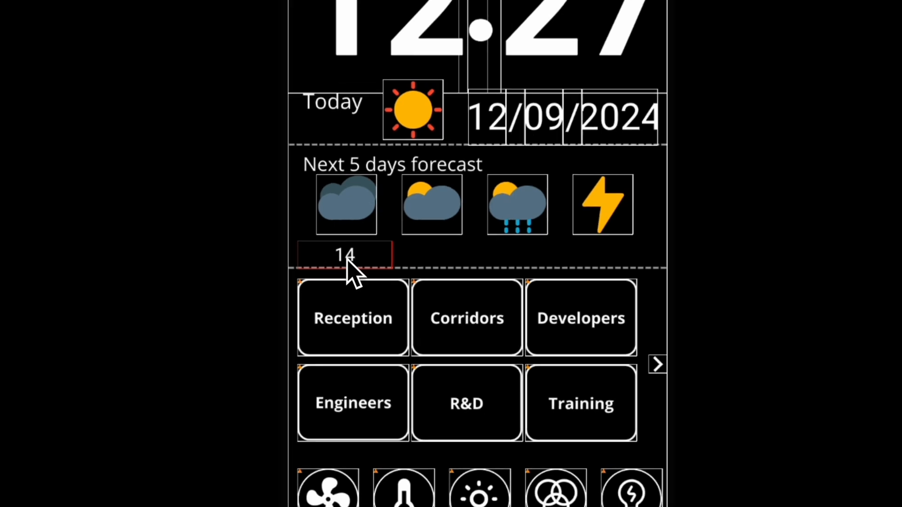
left_click(339, 258)
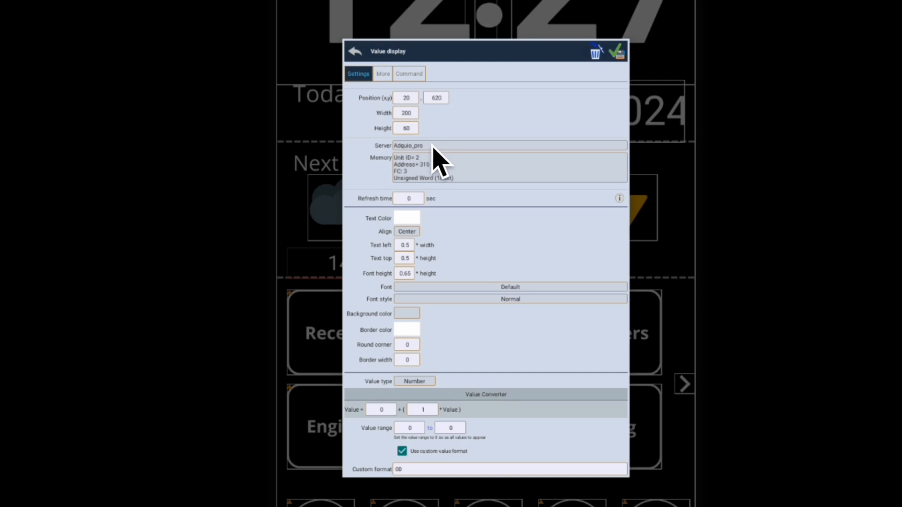
left_click(406, 113)
type("128")
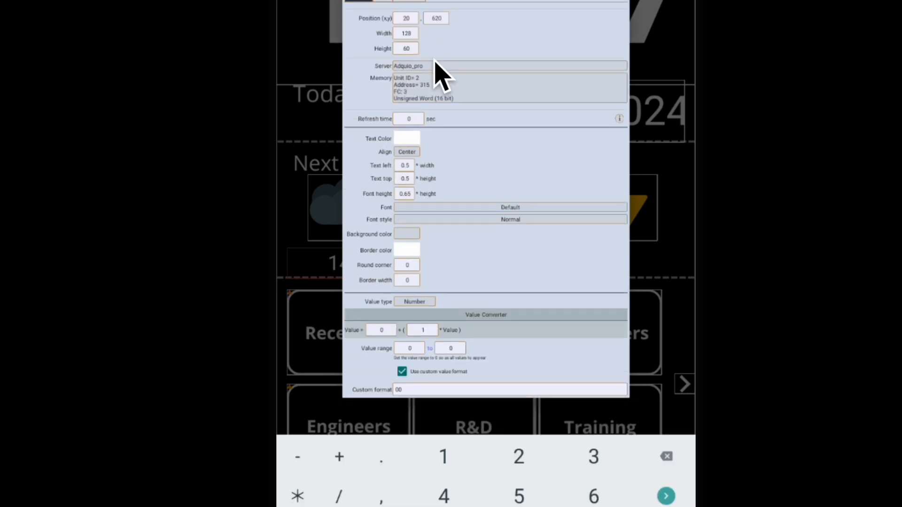
key("Escape")
left_click(616, 76)
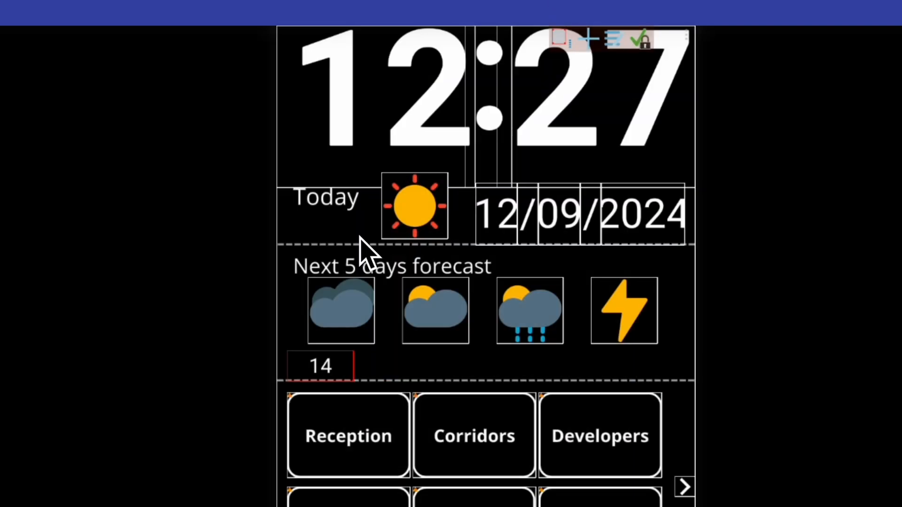
left_click_drag(327, 365, 344, 369)
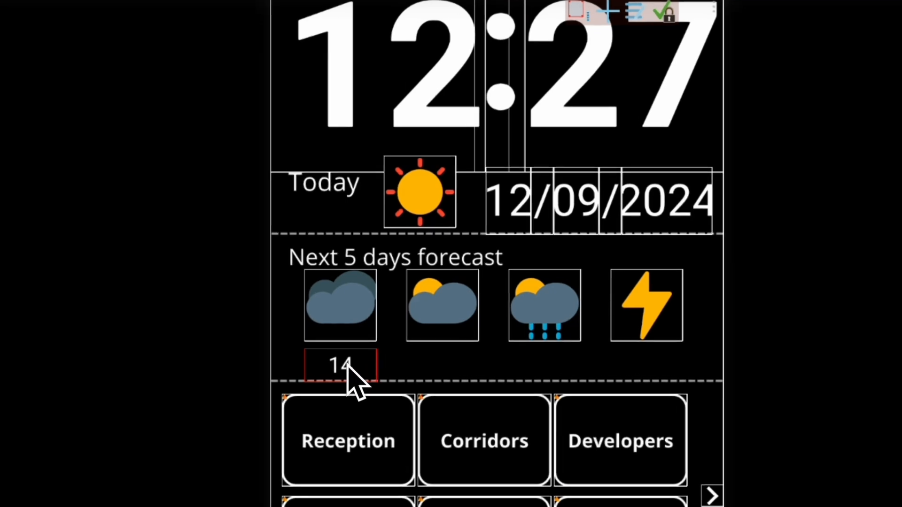
Set the font height of the value display under the first forecast icon to 0.75 and save it
double_click(347, 367)
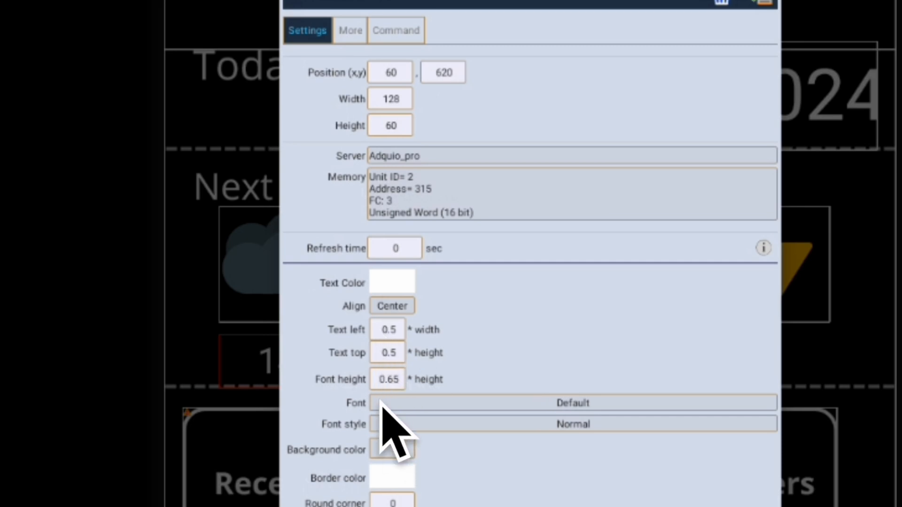
left_click(388, 380)
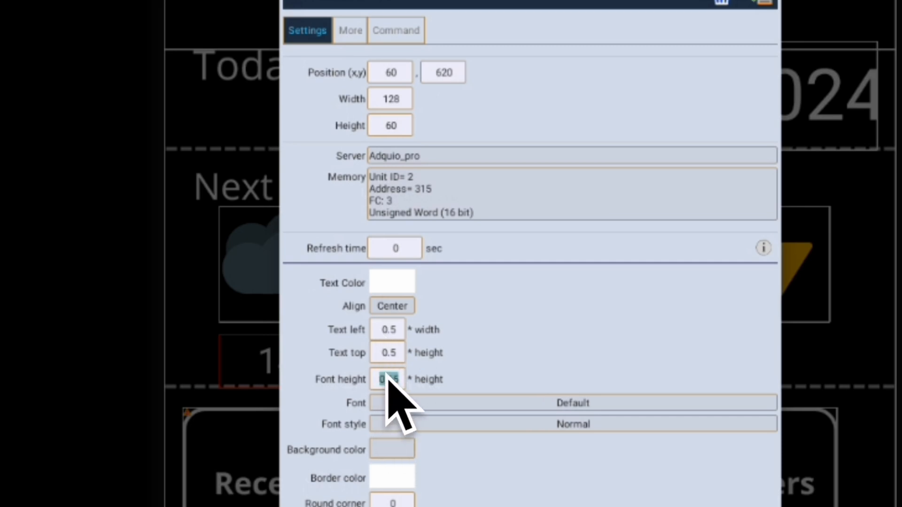
left_click(389, 239)
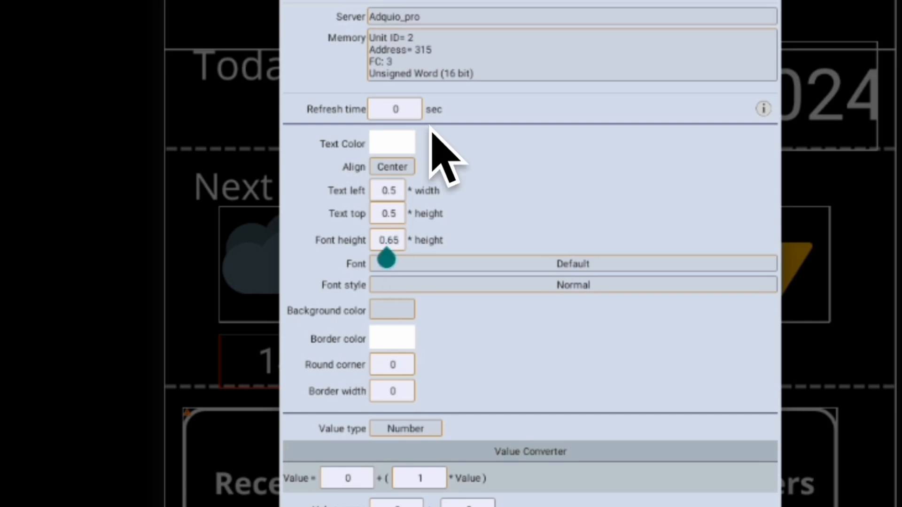
key("Delete")
type("7")
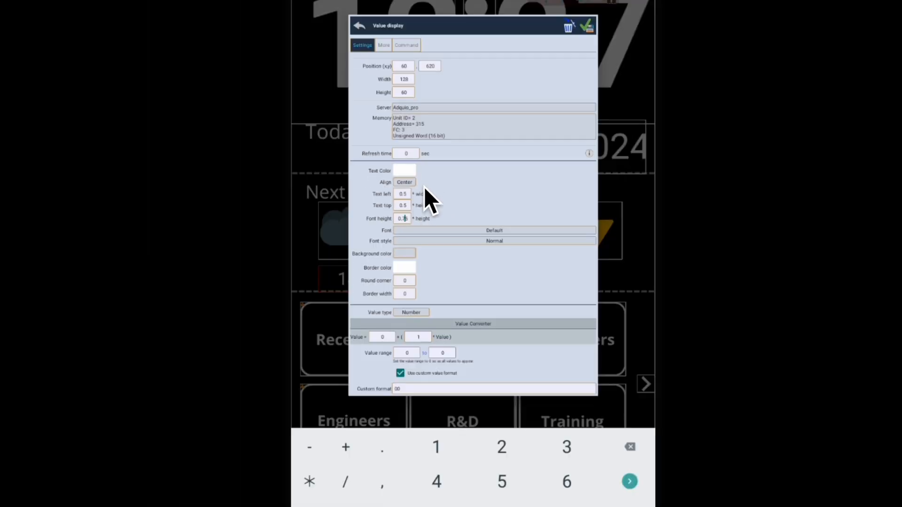
left_click(585, 25)
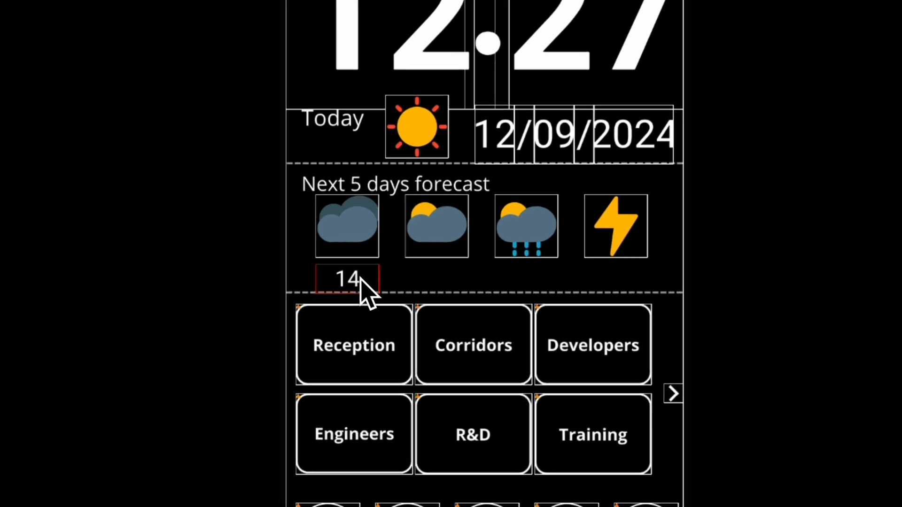
Set the value display's font height to 0.85 and save the widget
left_click(360, 280)
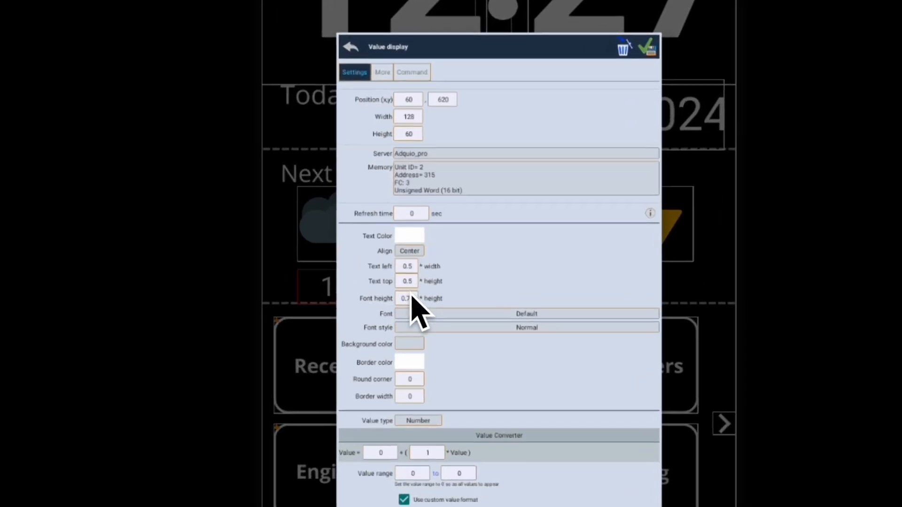
left_click(407, 298)
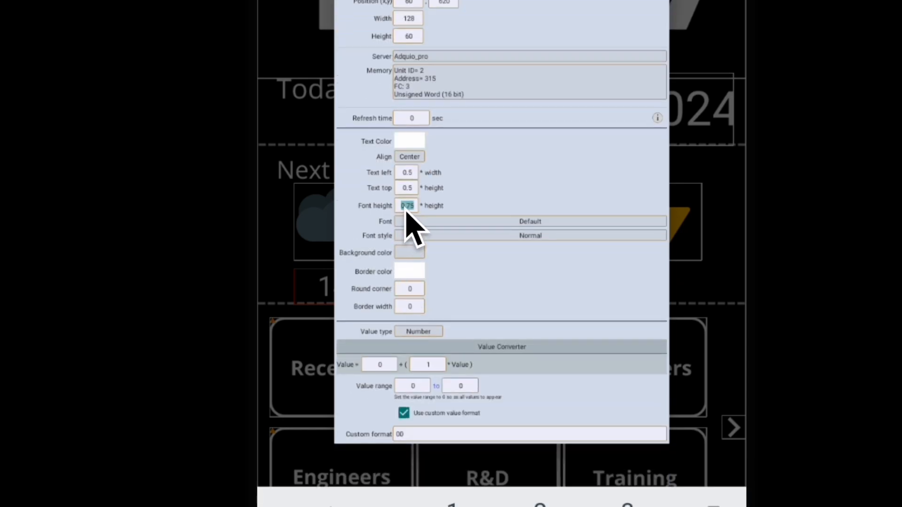
left_click(407, 206)
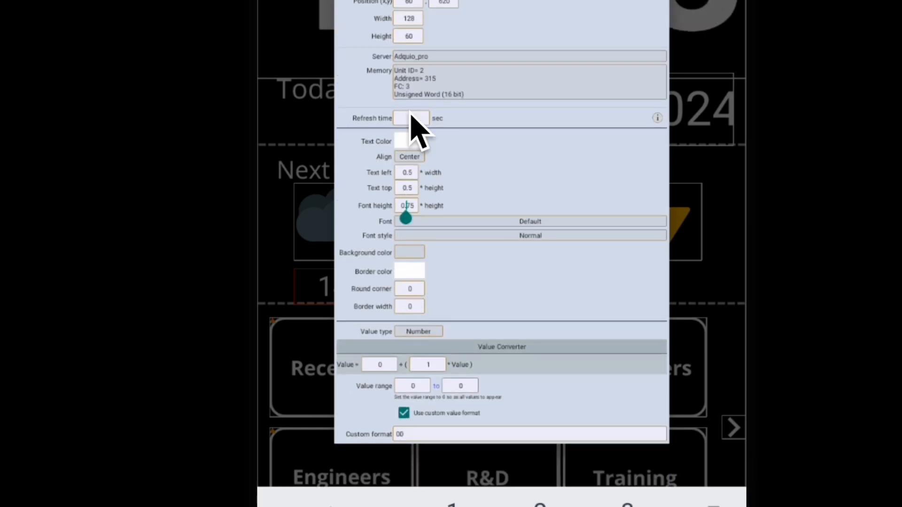
key("BackSpace")
type("8")
key("Return")
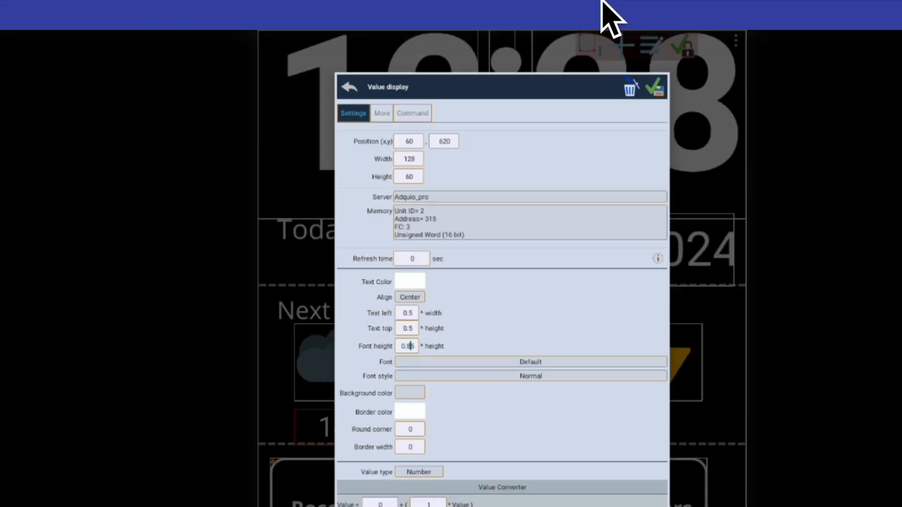
left_click(652, 90)
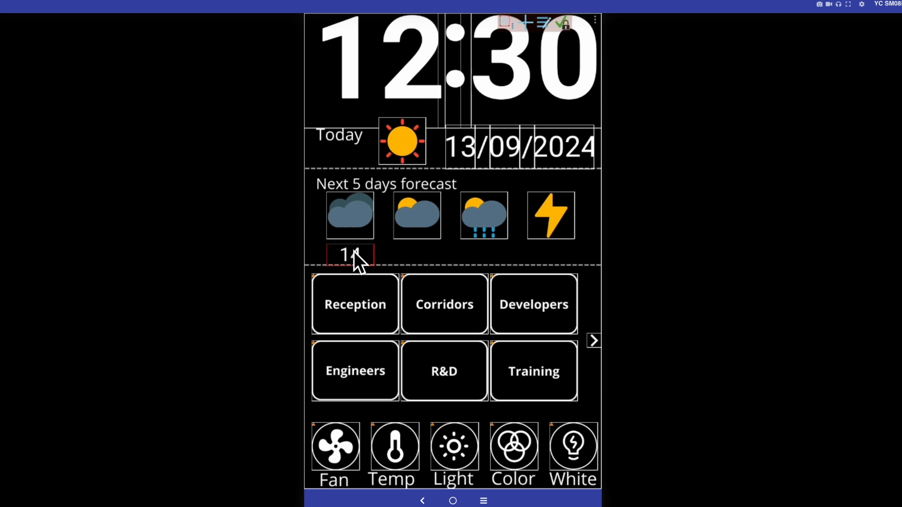
Copy the value display under the first forecast icon and paste three duplicates of it
left_click(353, 252)
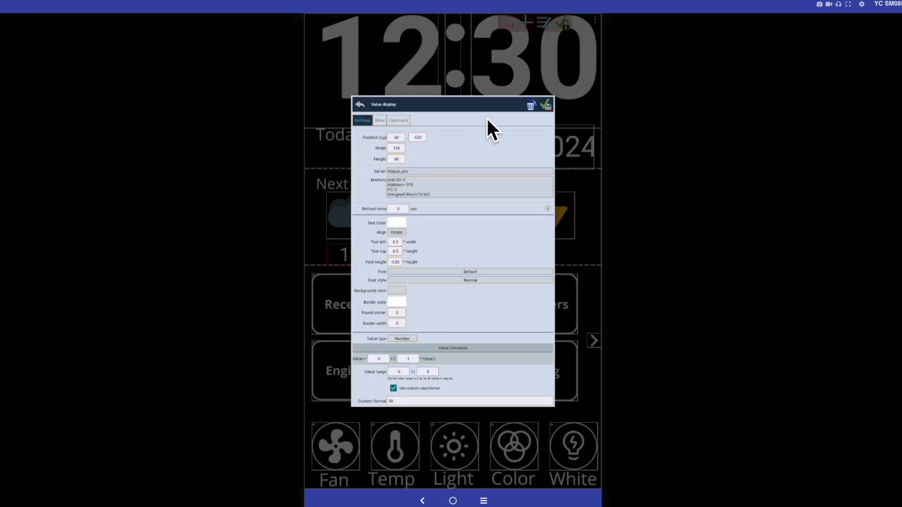
left_click(547, 105)
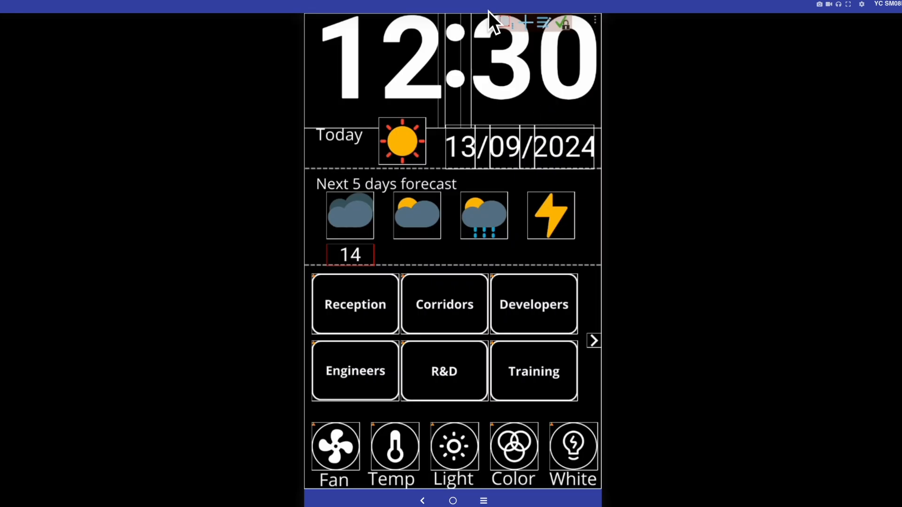
left_click(504, 21)
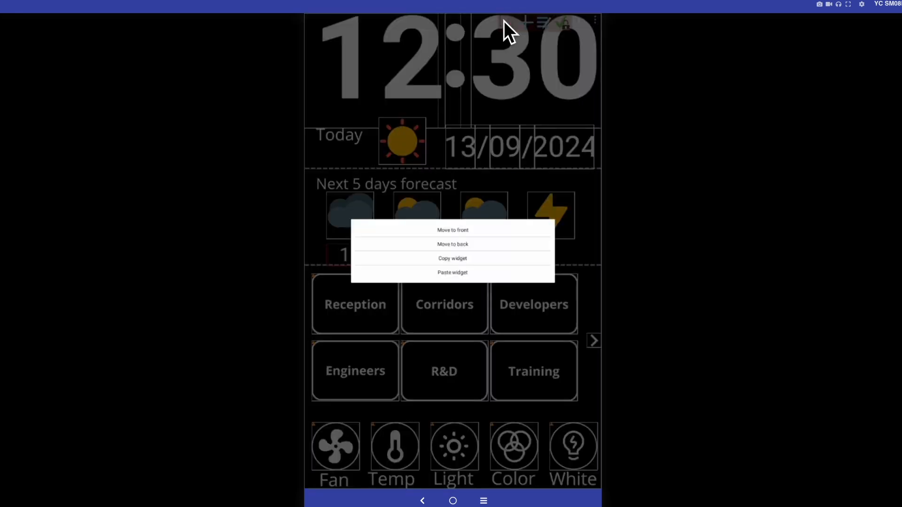
left_click(442, 258)
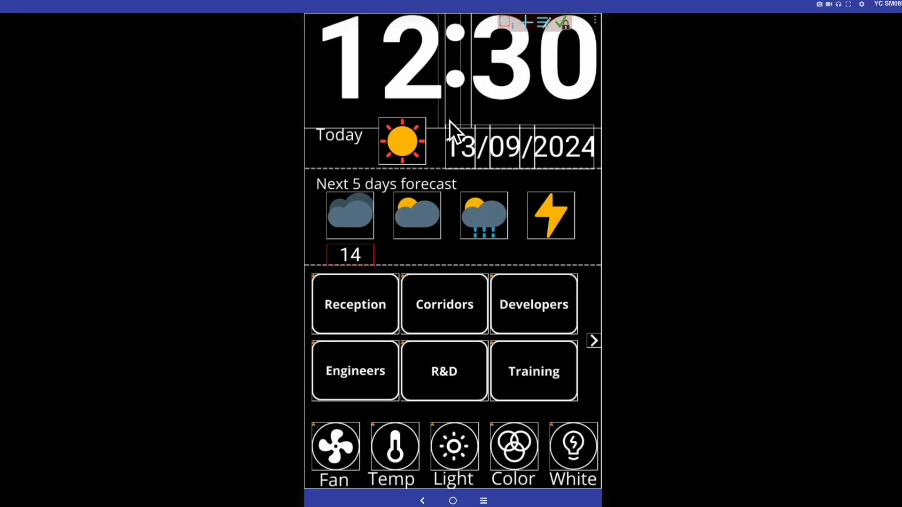
left_click(506, 22)
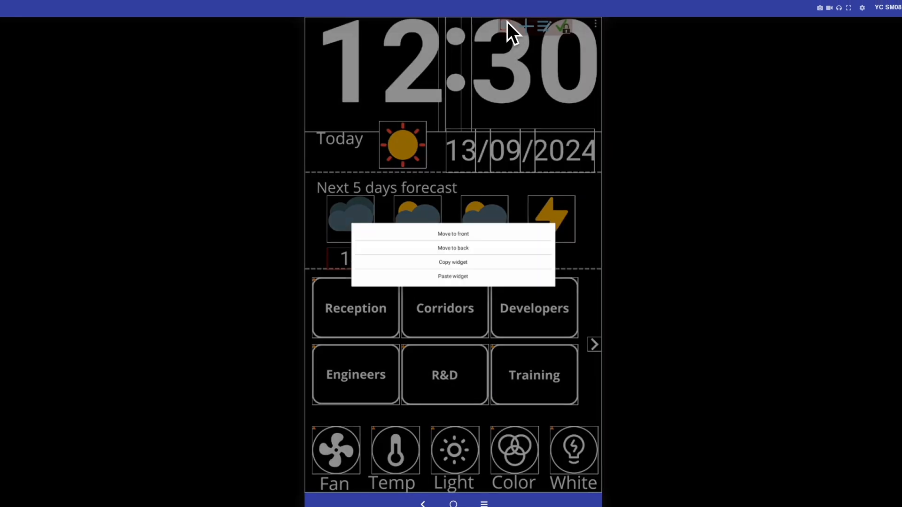
left_click(454, 276)
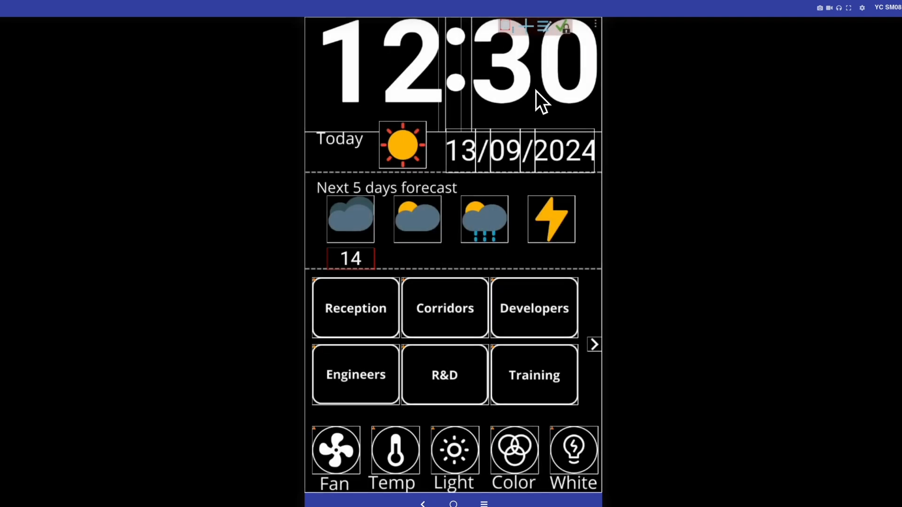
left_click(506, 23)
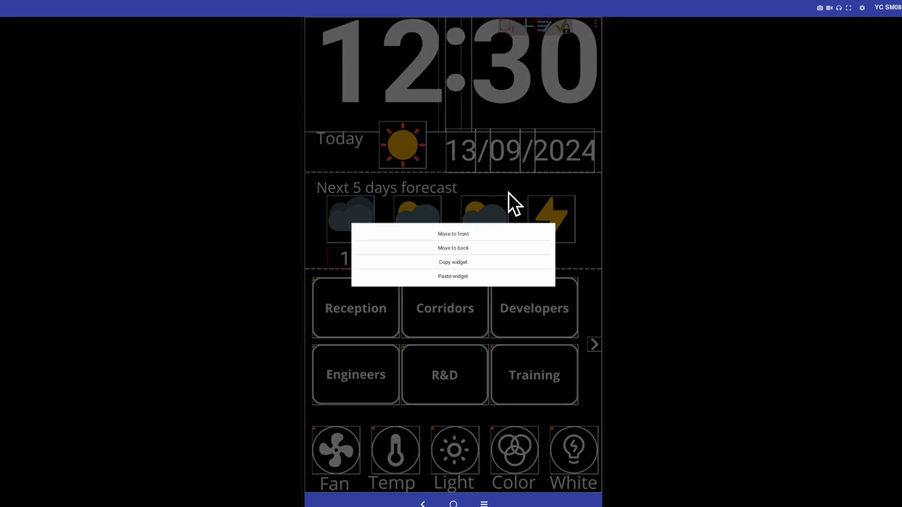
left_click(450, 276)
left_click(505, 24)
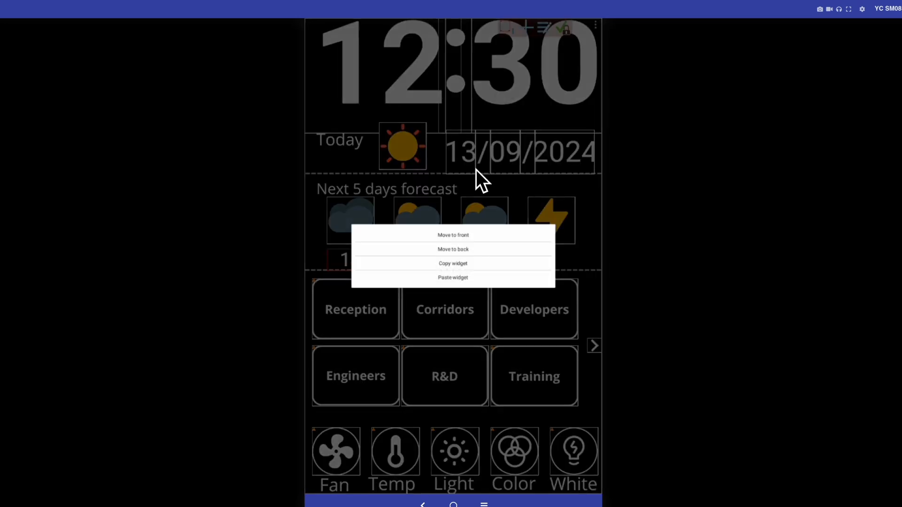
left_click(452, 277)
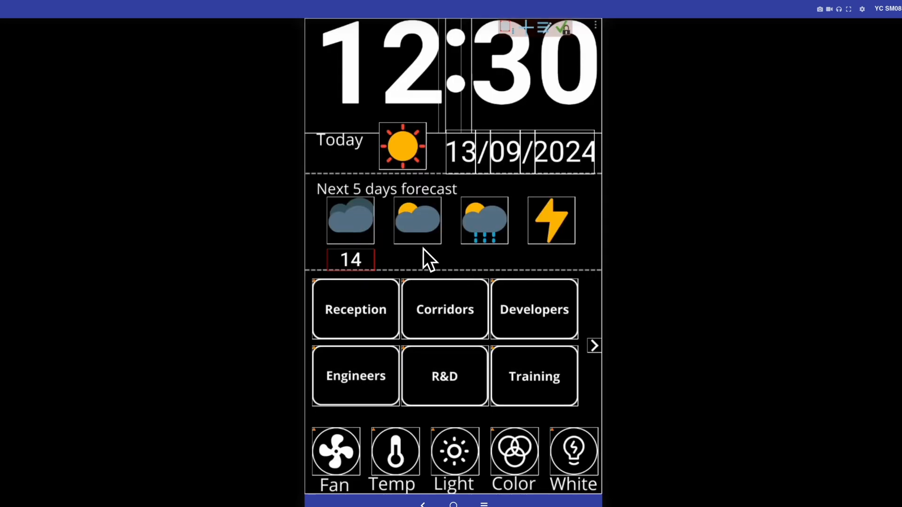
Move the three pasted value displays under the second, third and fourth forecast icons
left_click_drag(355, 259, 427, 265)
left_click_drag(357, 263, 490, 269)
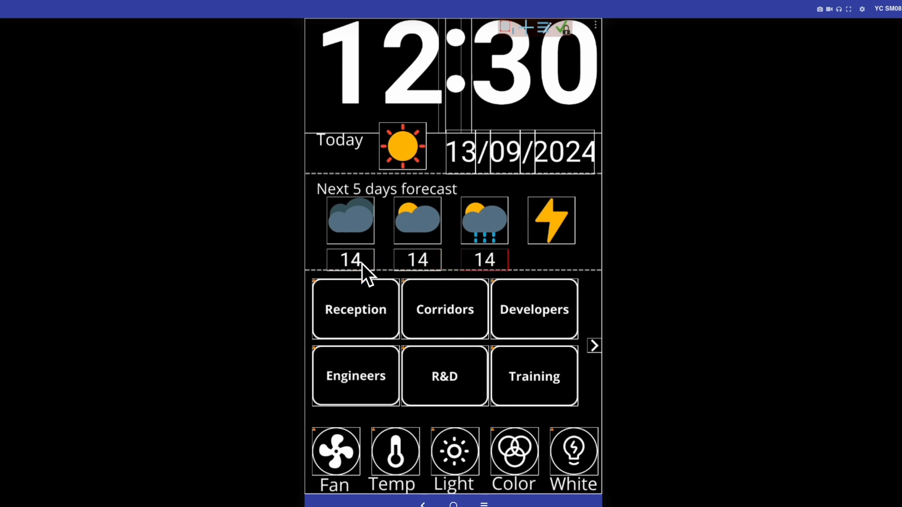
left_click_drag(345, 265, 551, 274)
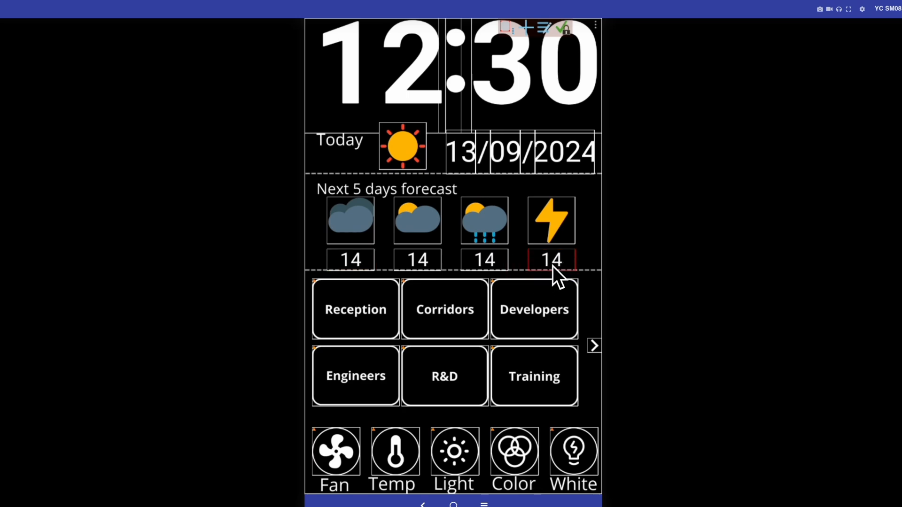
Check the settings of the value display under the first forecast icon and save it without changes
left_click(358, 265)
left_click(358, 265)
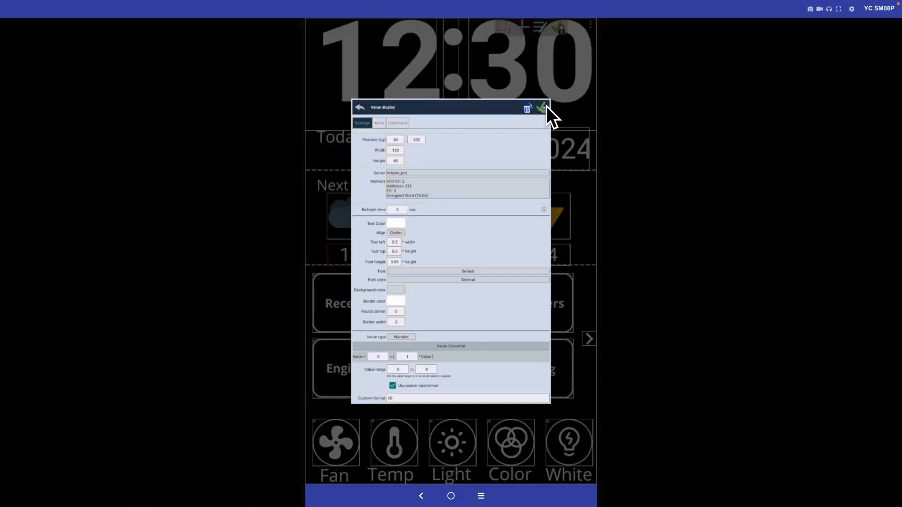
left_click(541, 106)
Set the memory register of the value display under the second forecast icon to decimal address 316 and save it
left_click(412, 255)
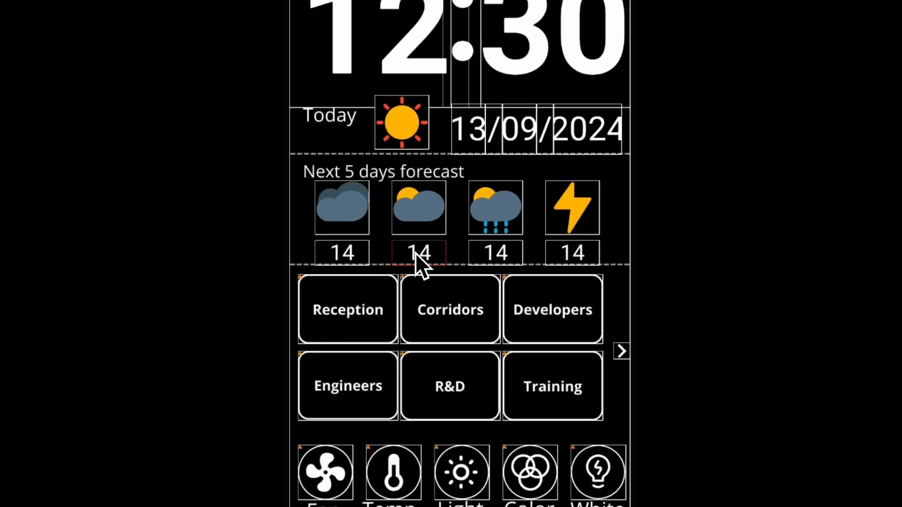
left_click(415, 253)
left_click(407, 172)
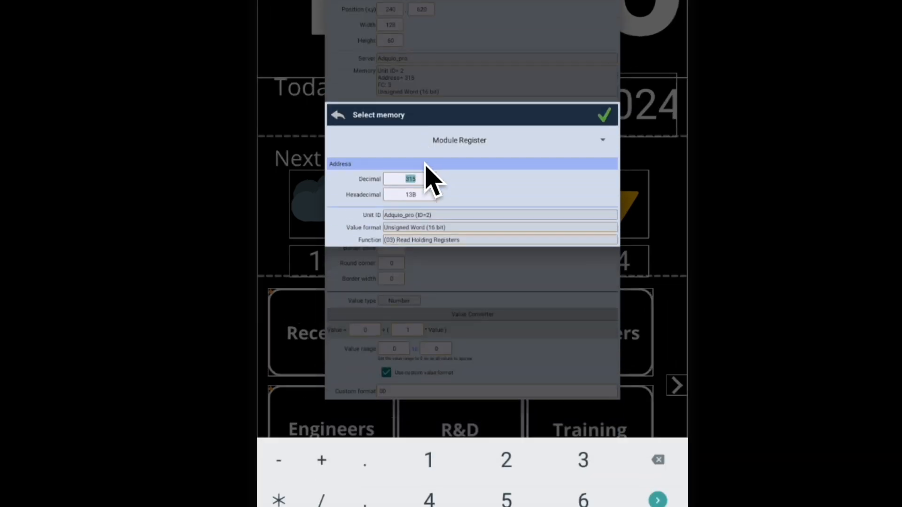
type("316")
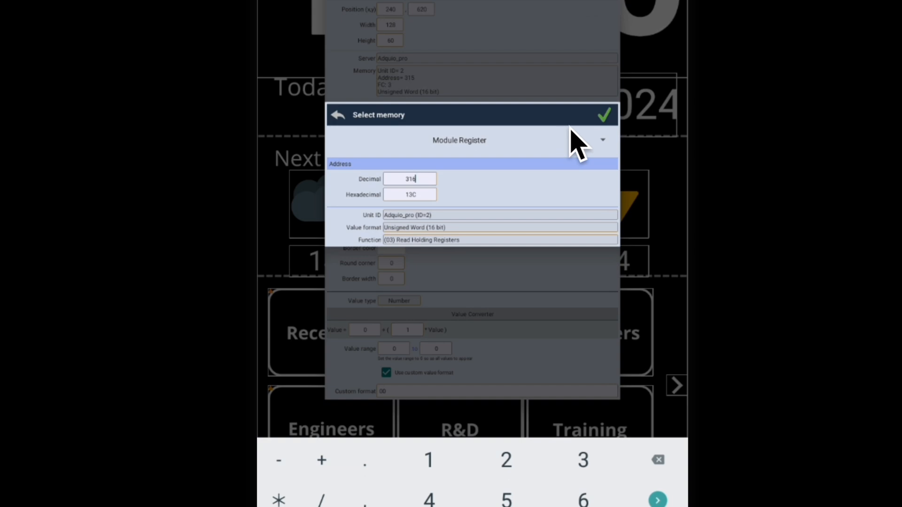
left_click(603, 115)
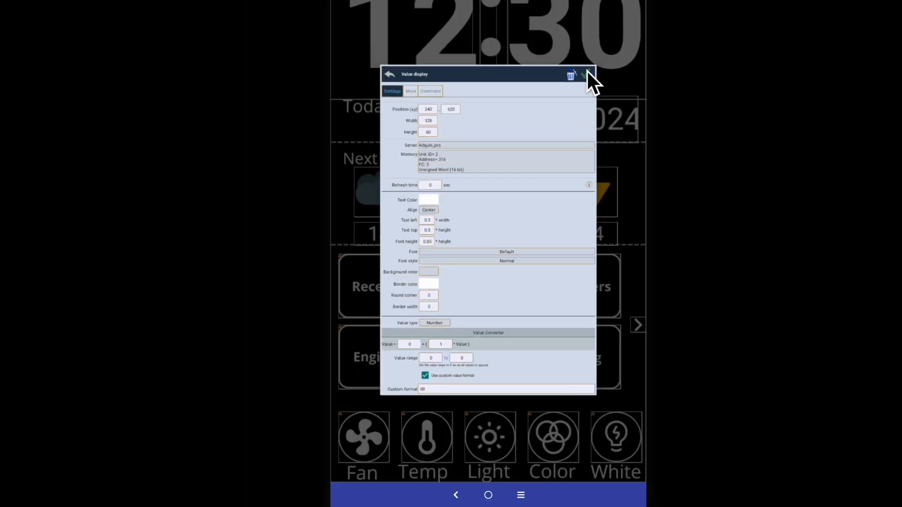
left_click(587, 74)
Point the value display under the third forecast icon to decimal register address 317 and save the widget
left_click(531, 233)
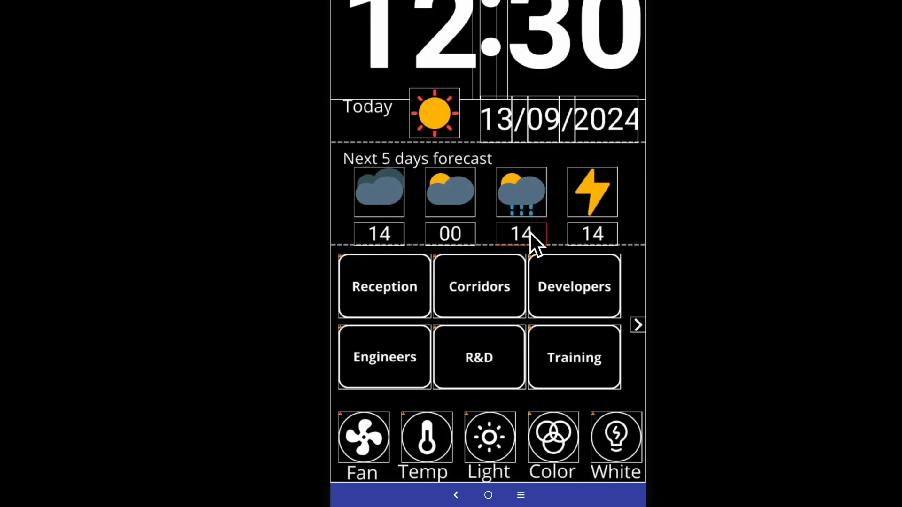
left_click(531, 233)
left_click(455, 158)
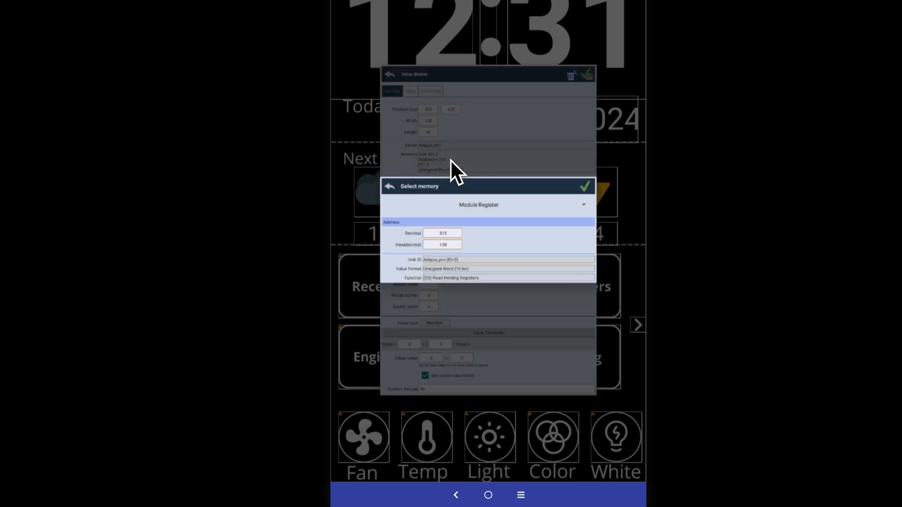
left_click(444, 233)
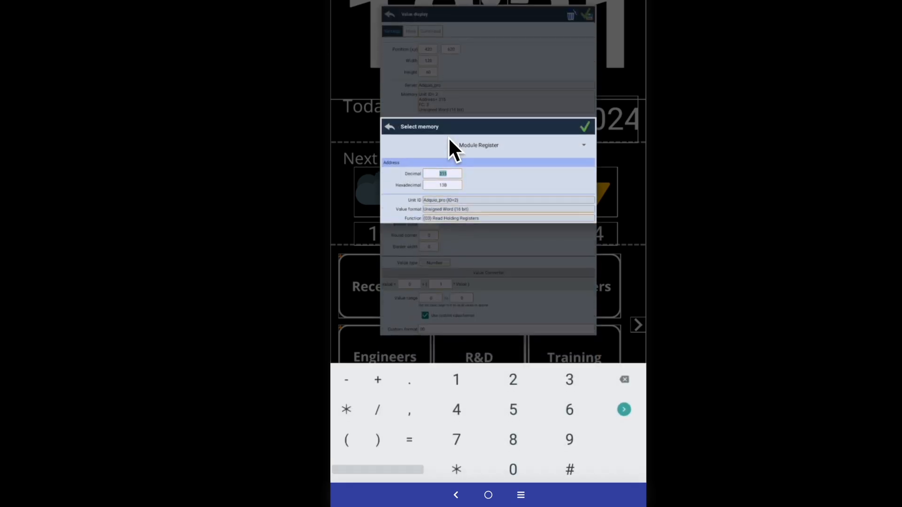
type("317")
left_click(585, 127)
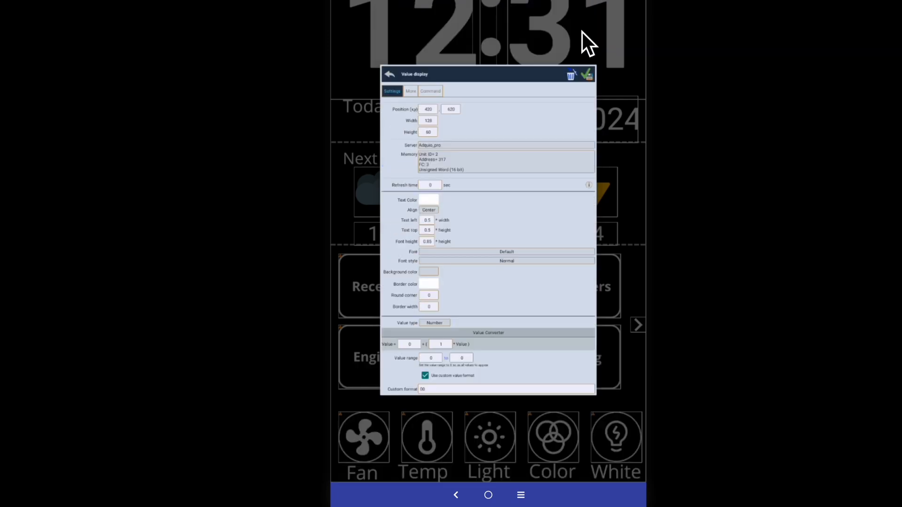
left_click(587, 74)
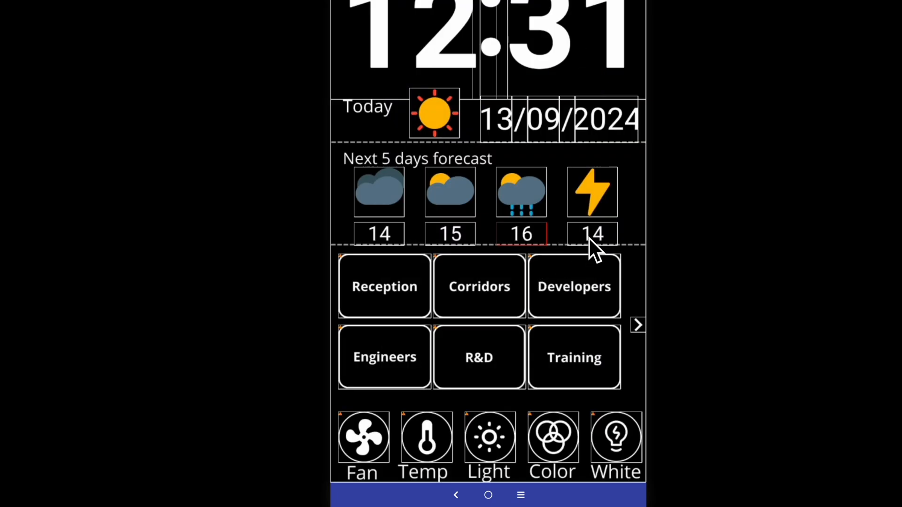
Change the register address of the value display under the fourth forecast icon to decimal 318 and save
left_click(601, 235)
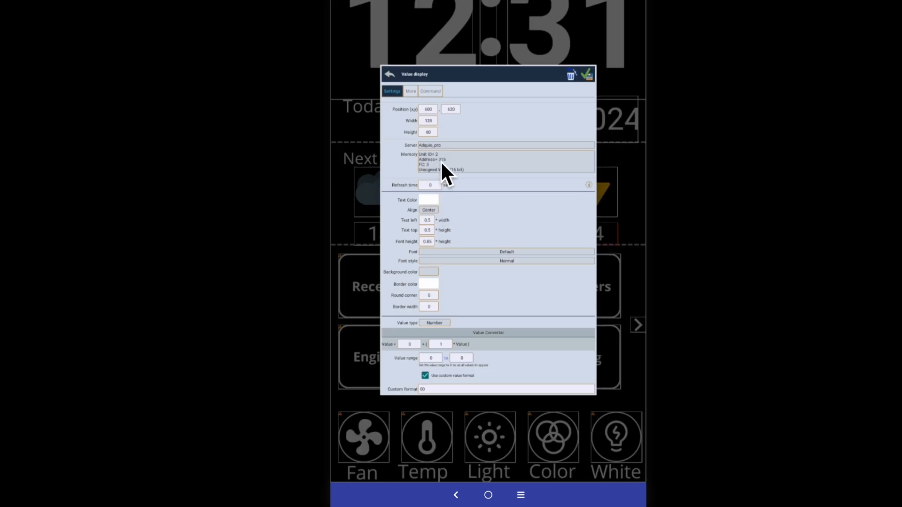
left_click(450, 171)
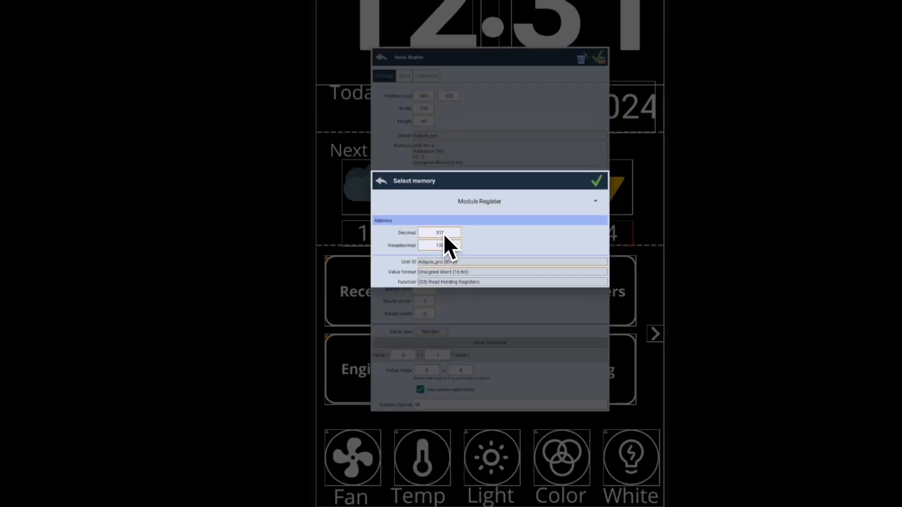
type("318")
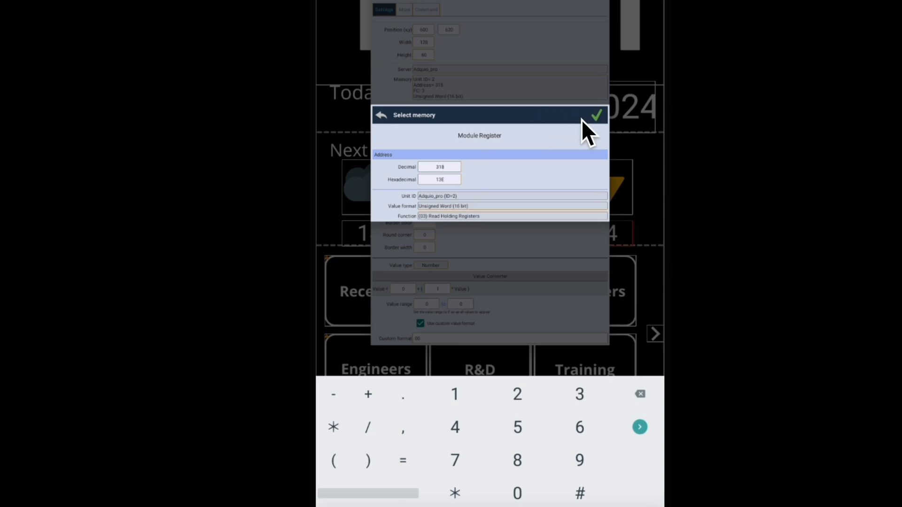
left_click(597, 115)
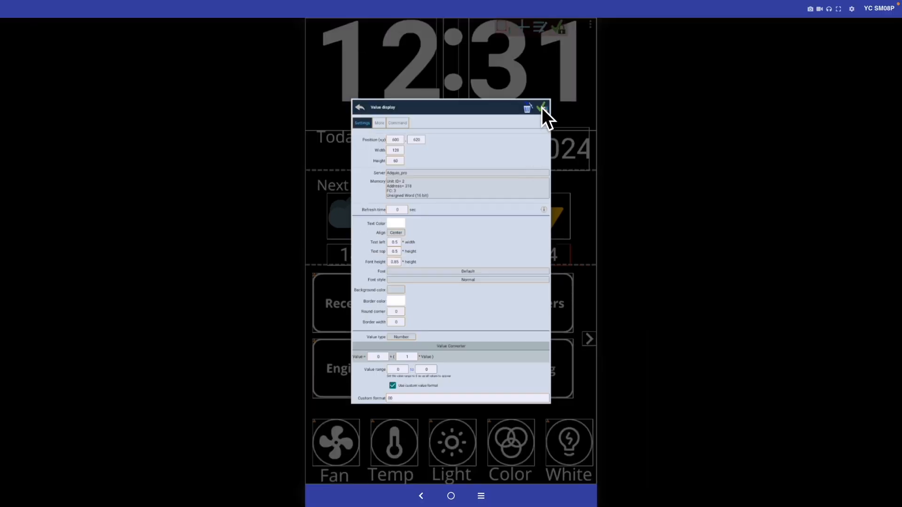
left_click(543, 108)
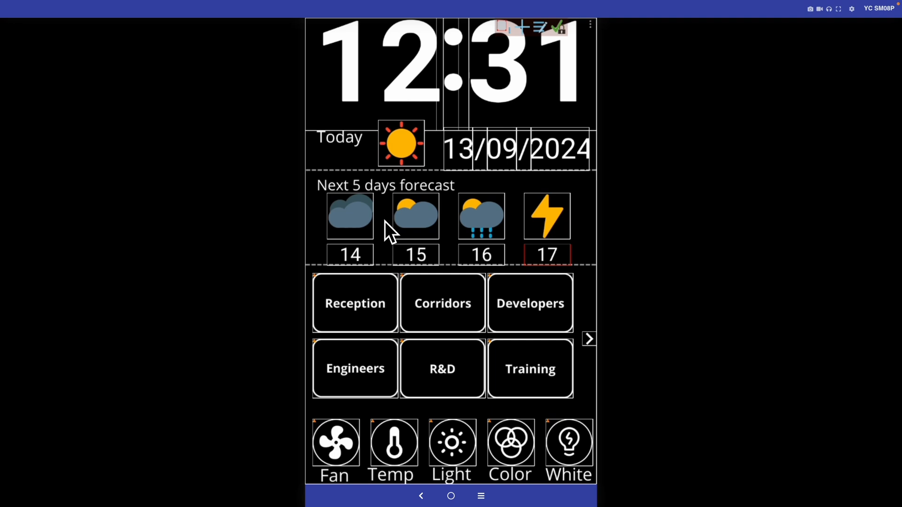
Examine the extended settings of the first forecast cloud image, including its visibility by memory value, and save without changes
left_click(345, 221)
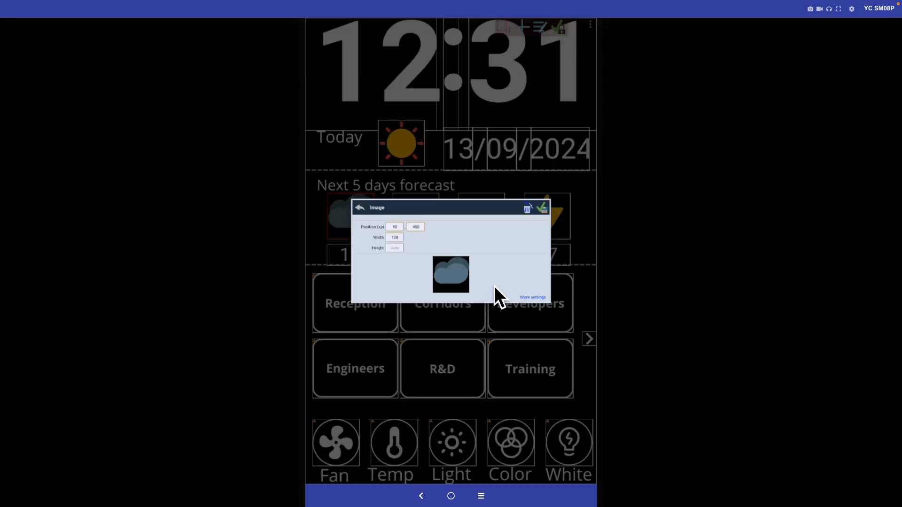
left_click(530, 296)
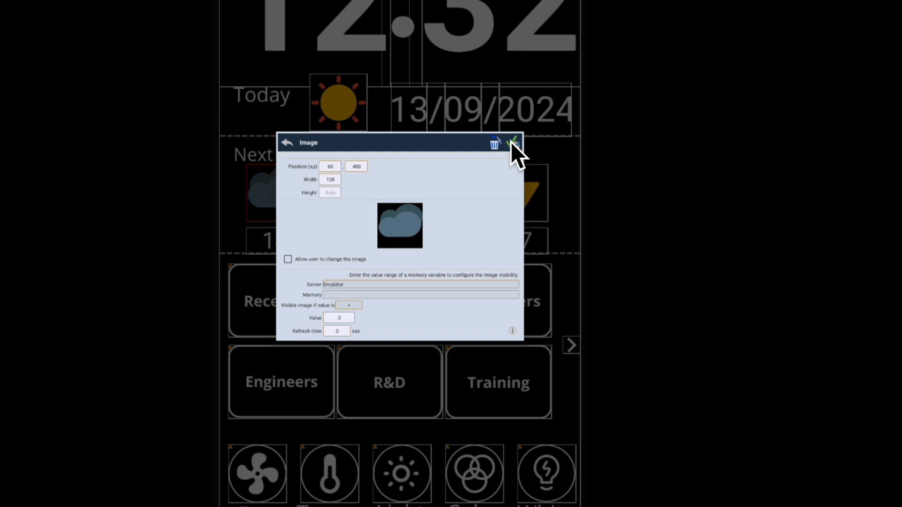
left_click(512, 142)
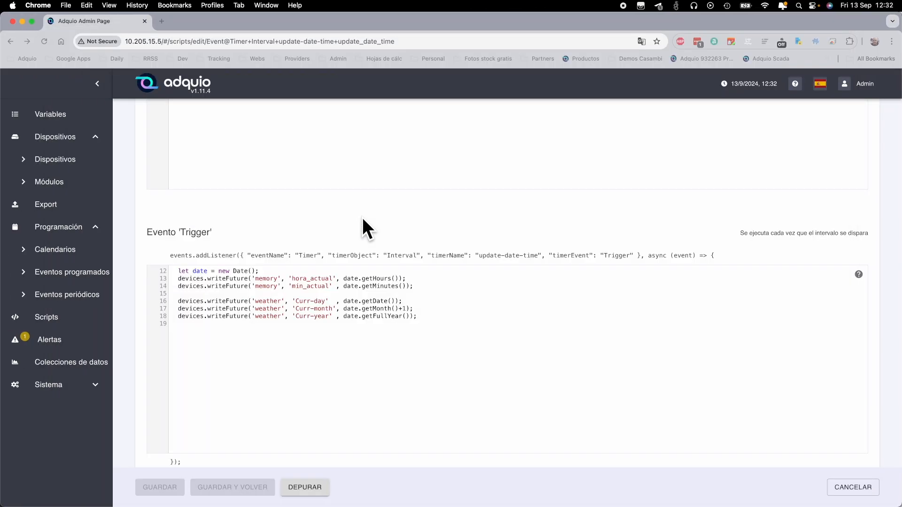
Switch to the Adquio admin page, open the weather device for editing and look through its icon and date variables
scroll(362, 217, "up", 7)
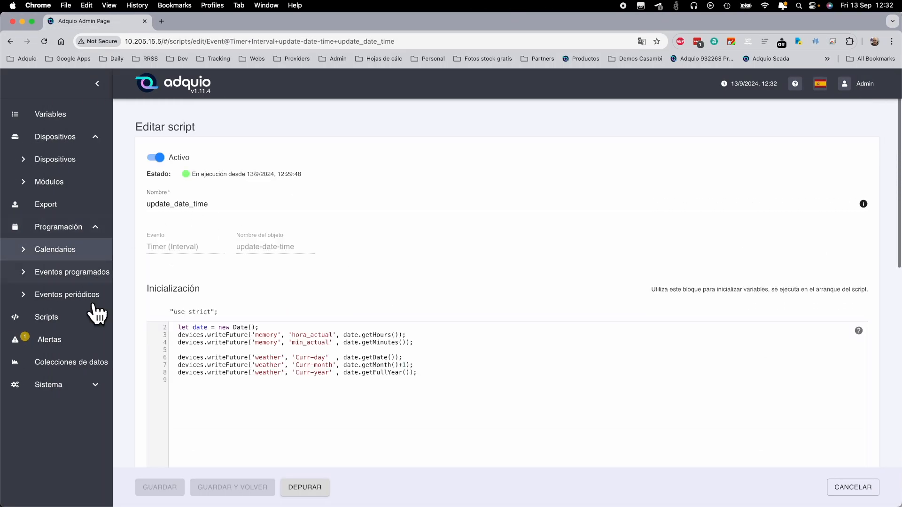
left_click(68, 321)
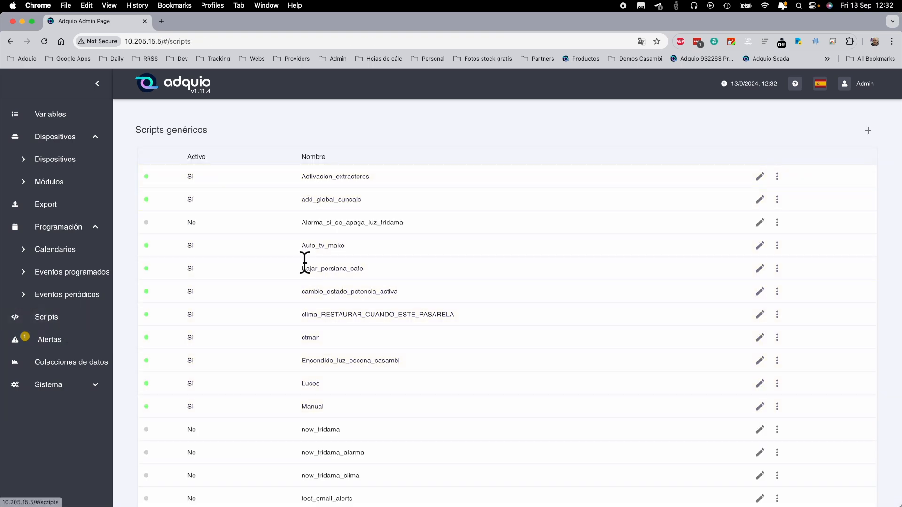
left_click(49, 116)
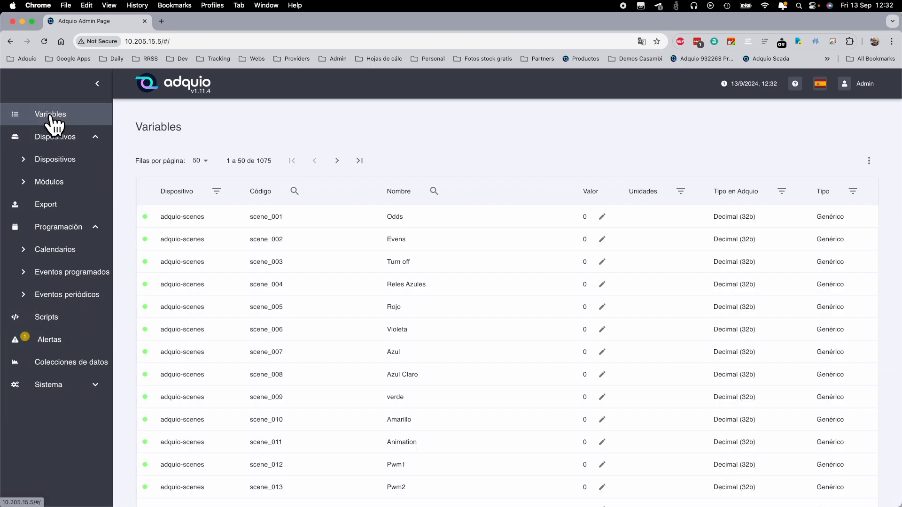
scroll(329, 221, "down", 20)
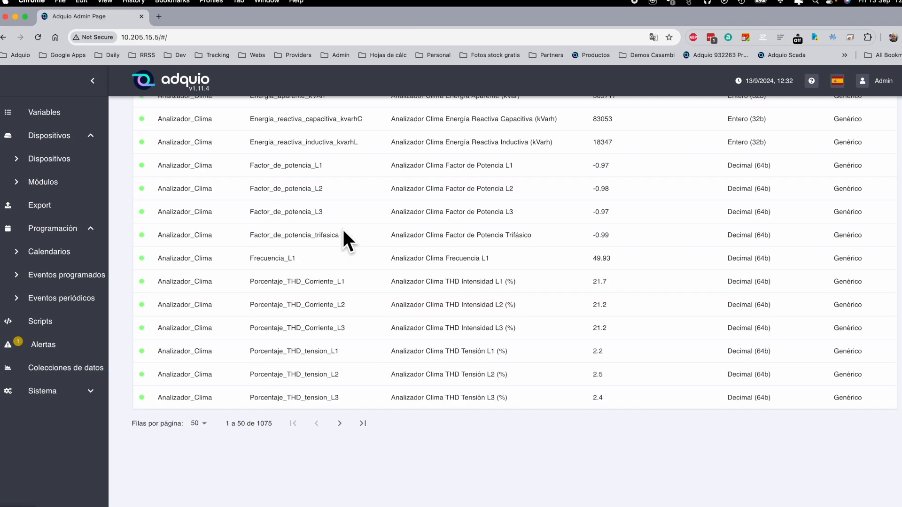
left_click(61, 160)
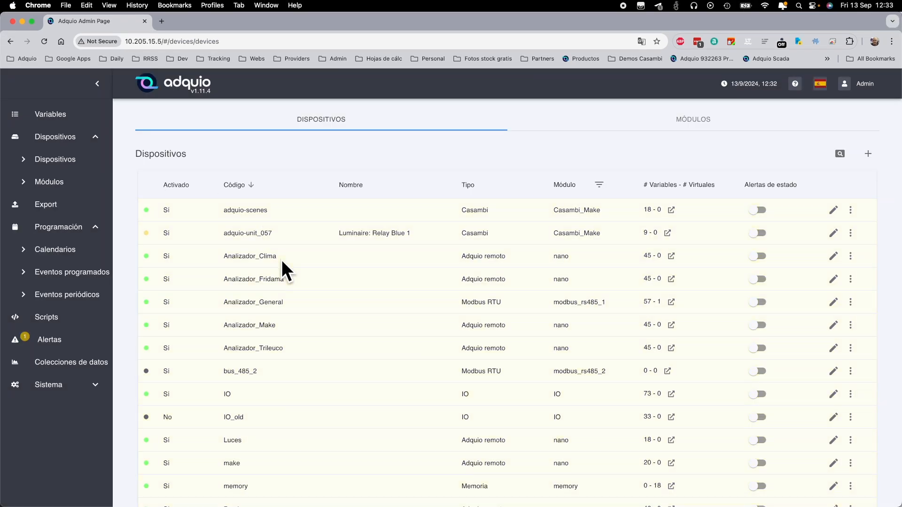
scroll(282, 263, "down", 12)
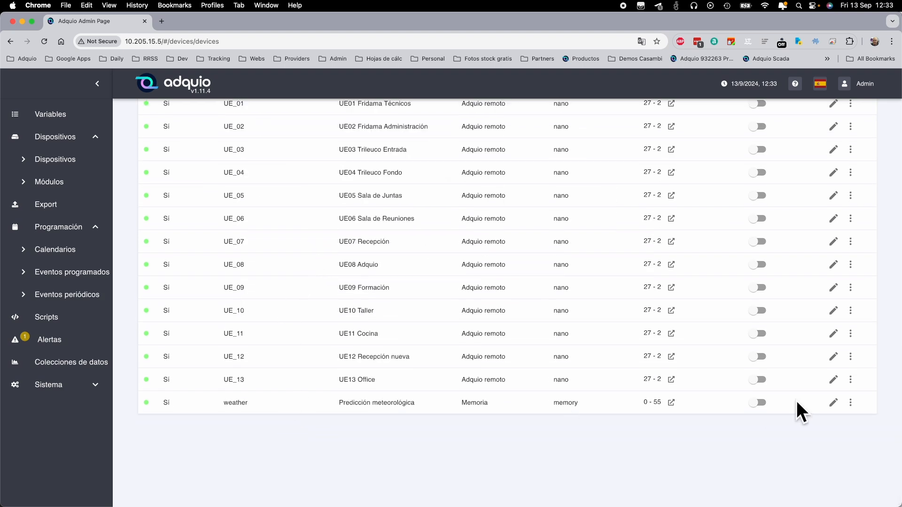
left_click(831, 403)
scroll(363, 237, "down", 6)
scroll(359, 232, "down", 4)
scroll(243, 254, "up", 1)
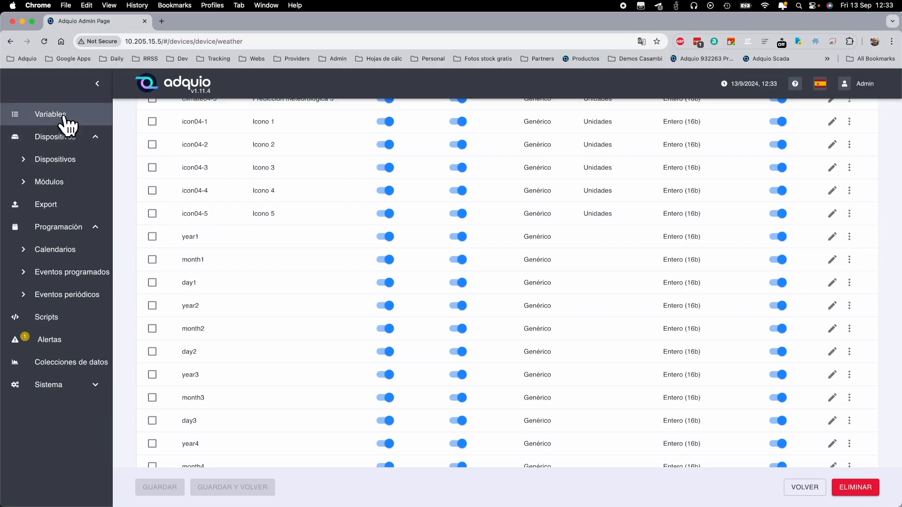
Filter the Adquio variables by the code "icon" and review the weather icon variables and their values
left_click(67, 123)
left_click(303, 191)
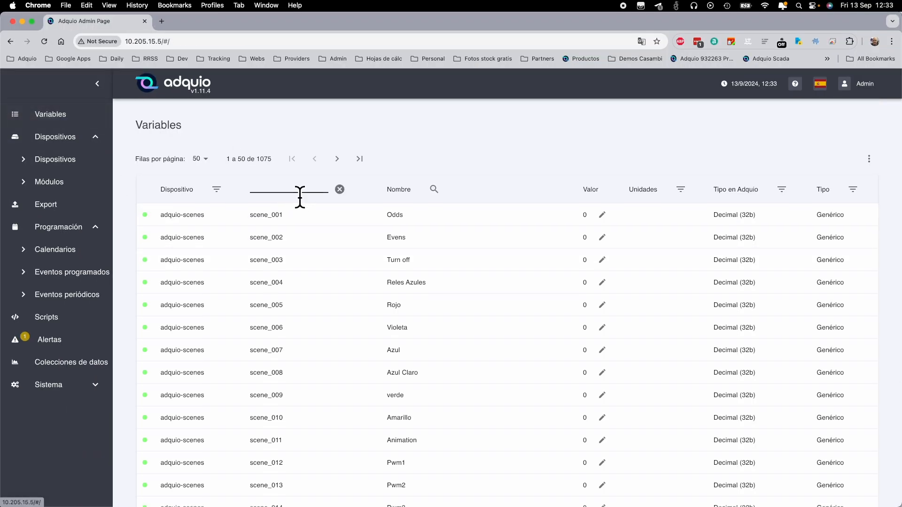
type("icon")
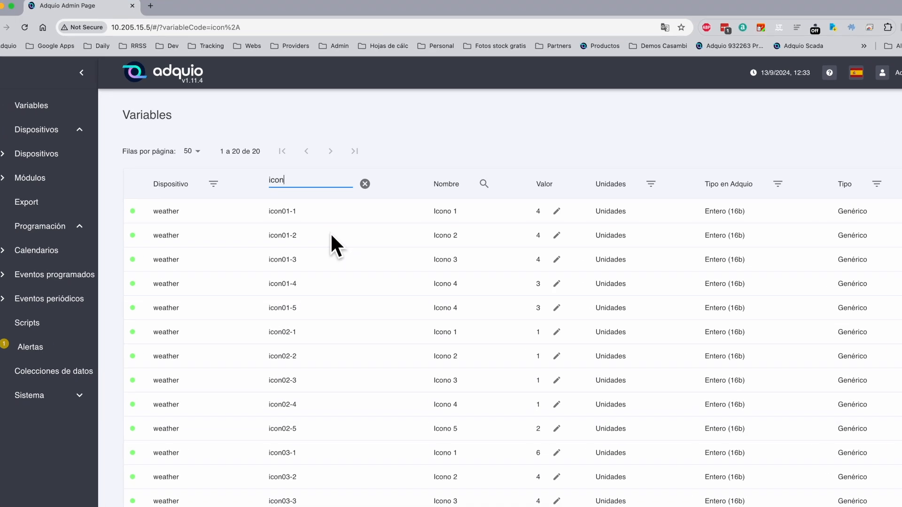
scroll(318, 241, "down", 6)
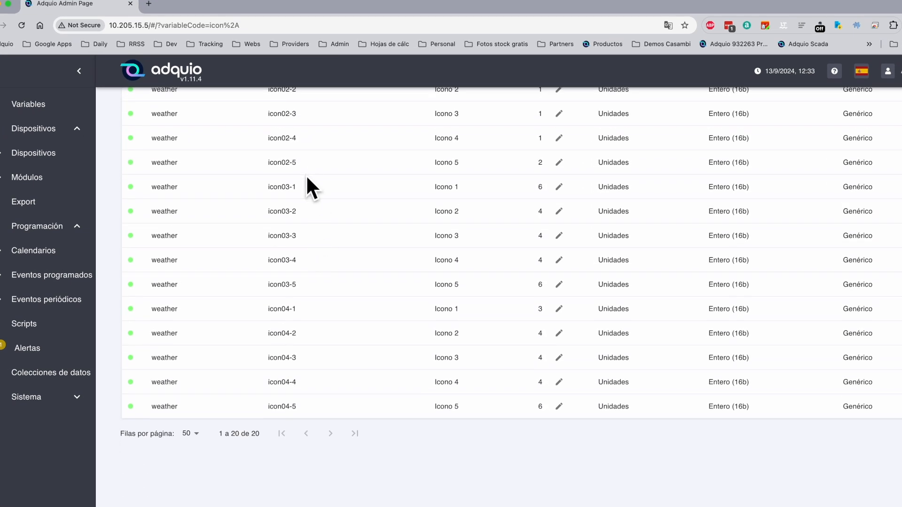
scroll(307, 179, "up", 6)
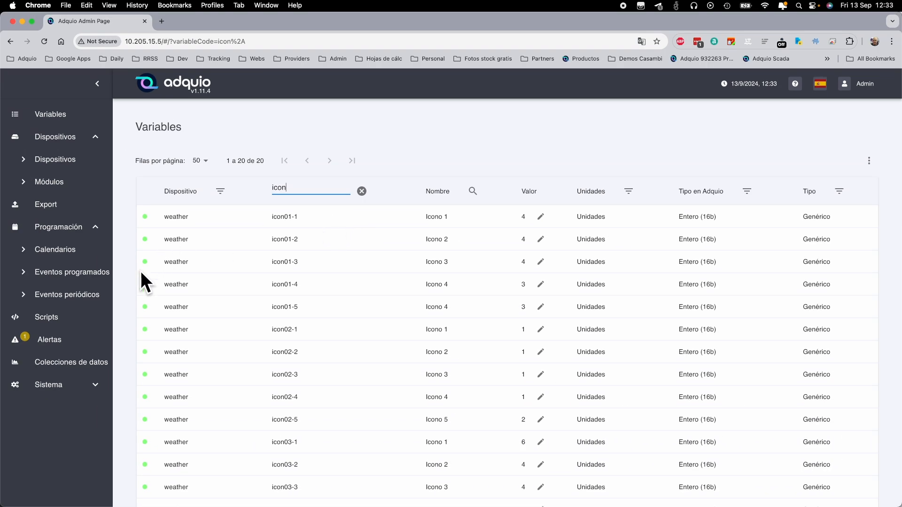
Add all weather variables matching "icon" to the Modbus TCP export and look through their entries in the exported list
left_click(56, 210)
scroll(836, 294, "down", 2)
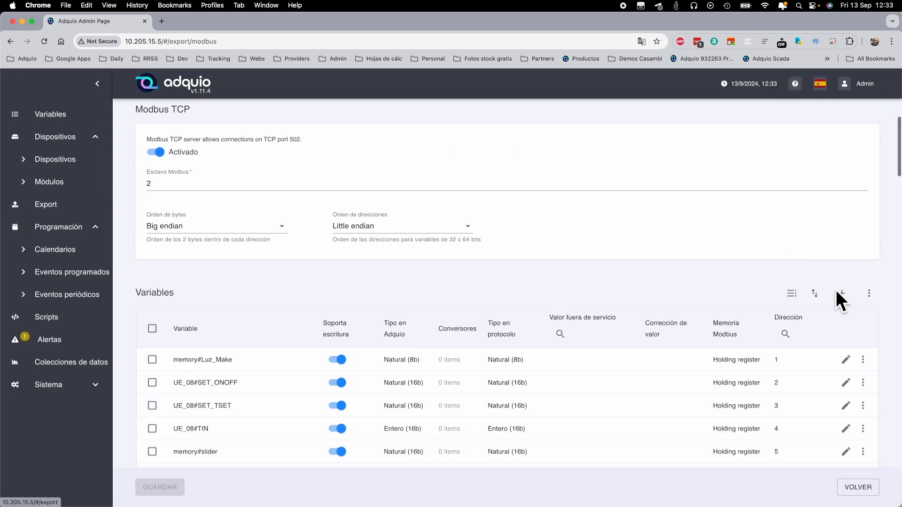
left_click(842, 293)
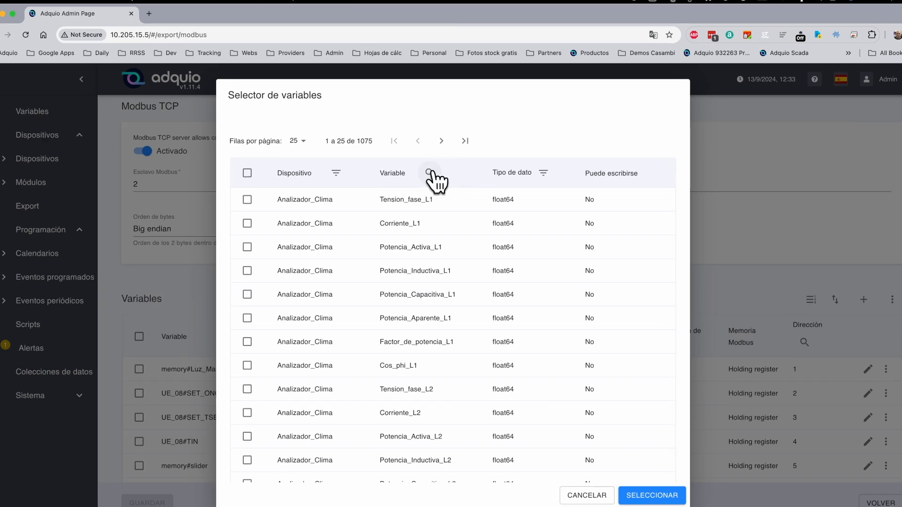
left_click(430, 172)
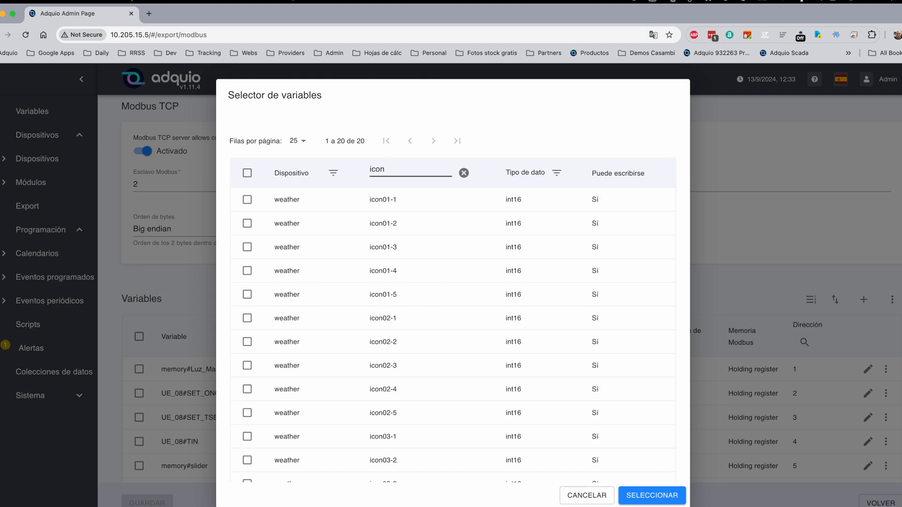
scroll(439, 268, "down", 5)
scroll(429, 272, "up", 2)
scroll(432, 252, "up", 4)
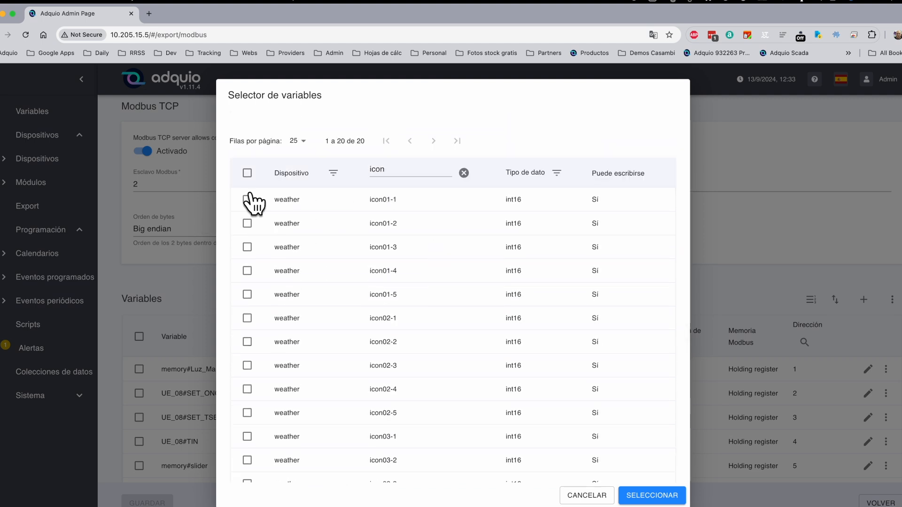
left_click(248, 174)
scroll(429, 277, "down", 5)
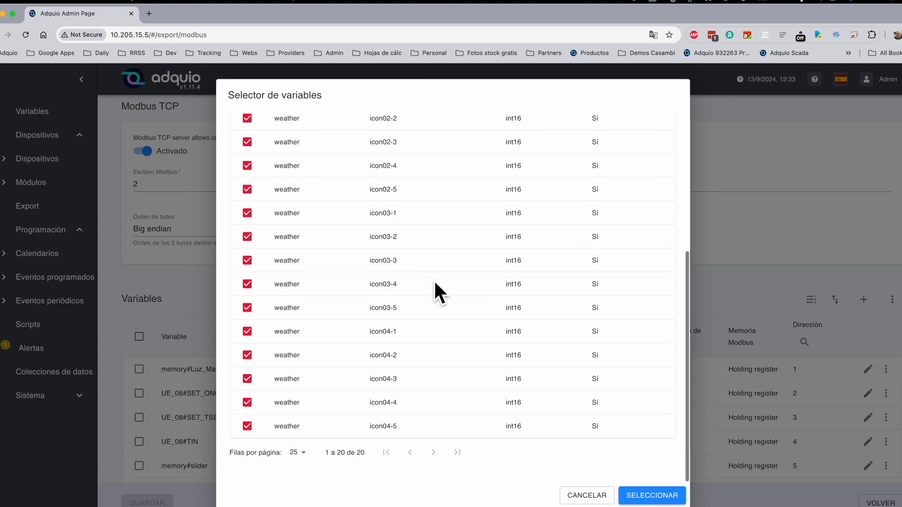
left_click(646, 493)
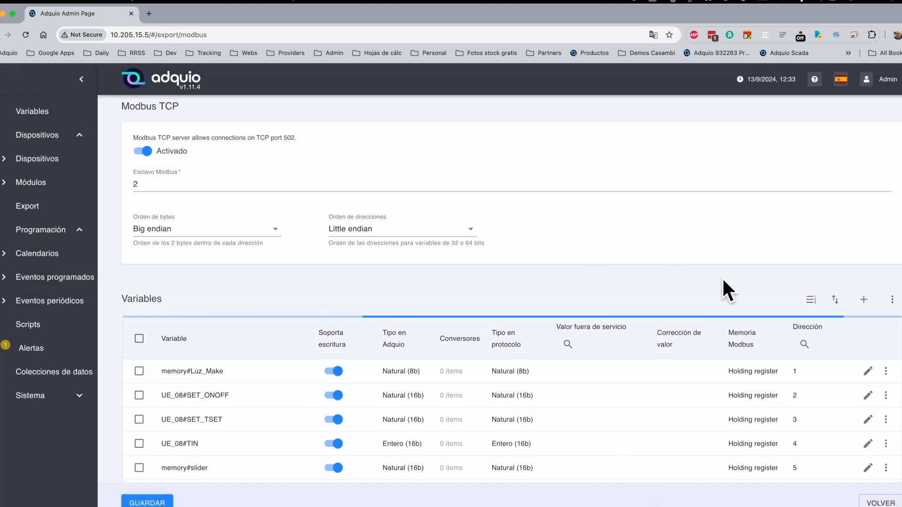
scroll(714, 276, "down", 9)
scroll(715, 278, "down", 15)
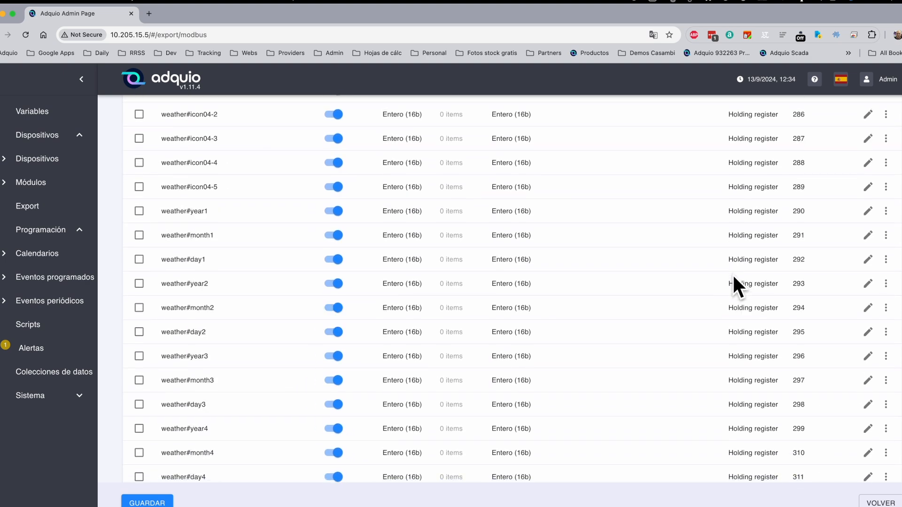
Assign Modbus addresses automatically to the newly exported weather icon variables, using 318 as the initial holding register
scroll(751, 272, "up", 5)
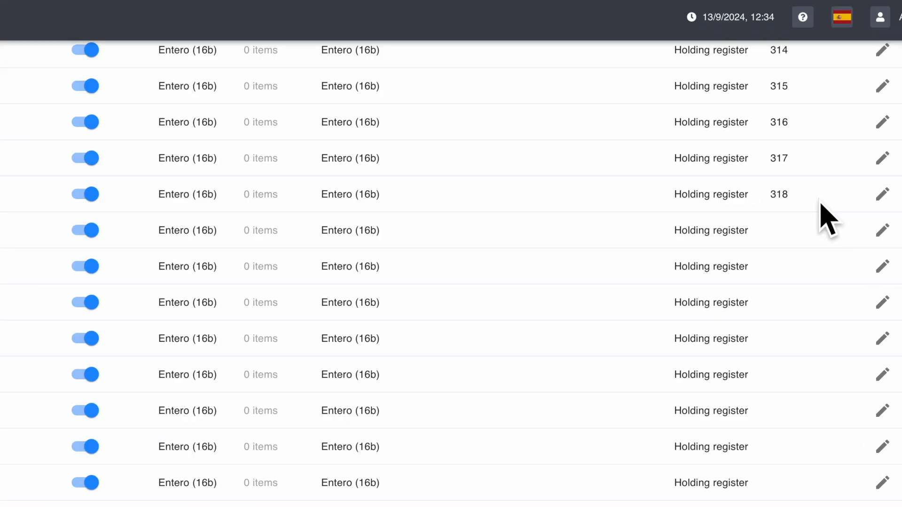
scroll(776, 238, "up", 15)
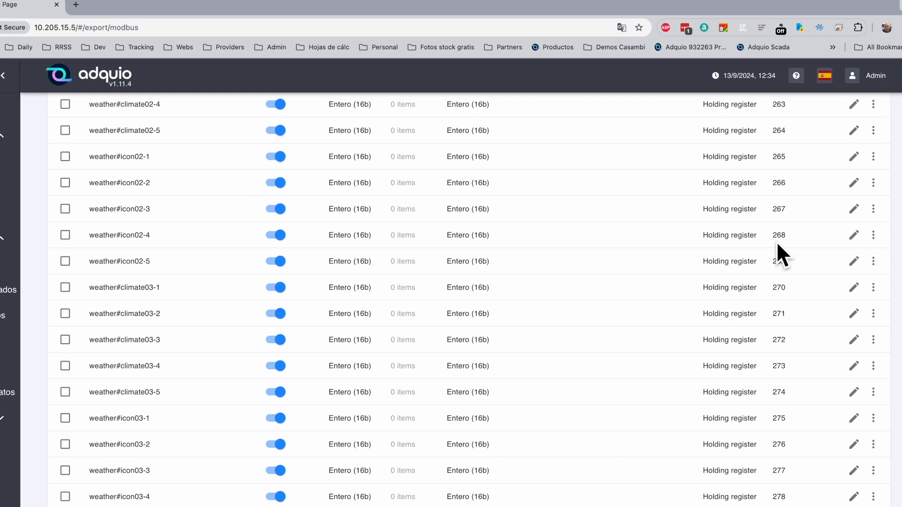
scroll(773, 237, "up", 15)
scroll(771, 268, "down", 3)
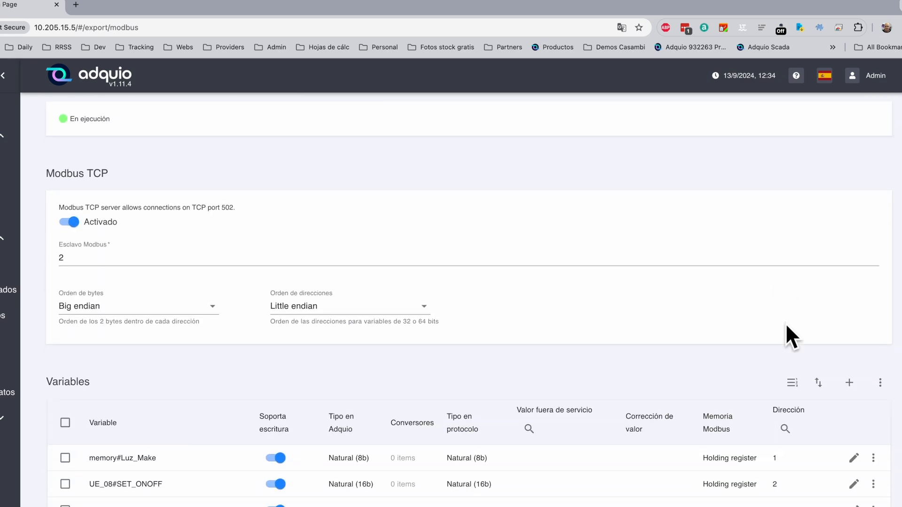
left_click(793, 385)
double_click(318, 312)
type("318")
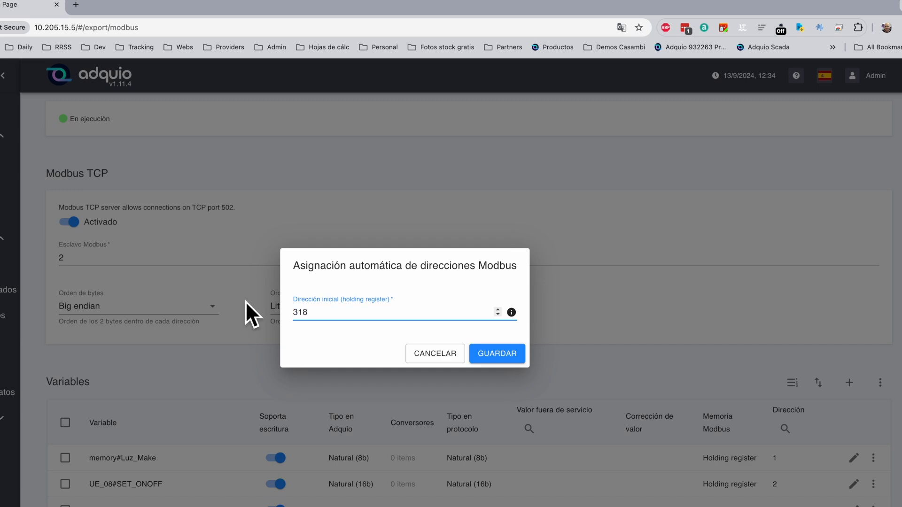
left_click(495, 353)
scroll(794, 314, "down", 20)
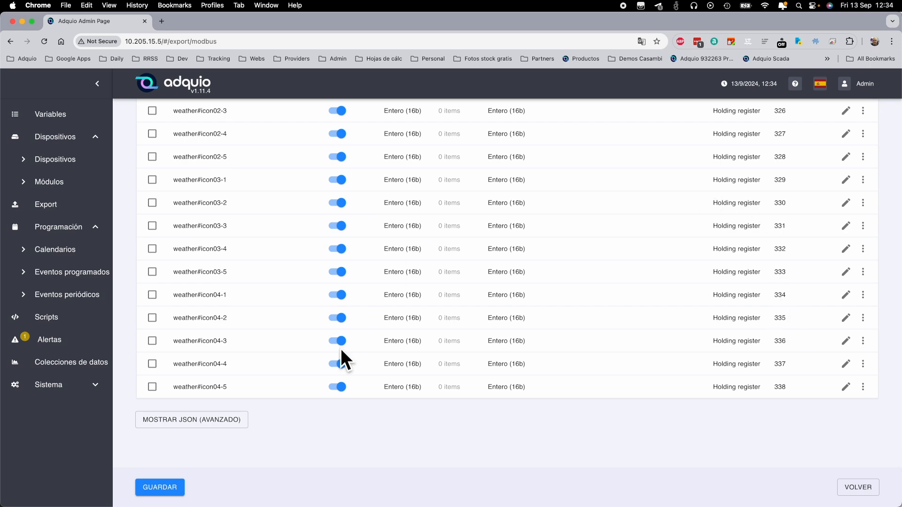
Save the Modbus export configuration and apply the pending configuration changes
left_click(152, 489)
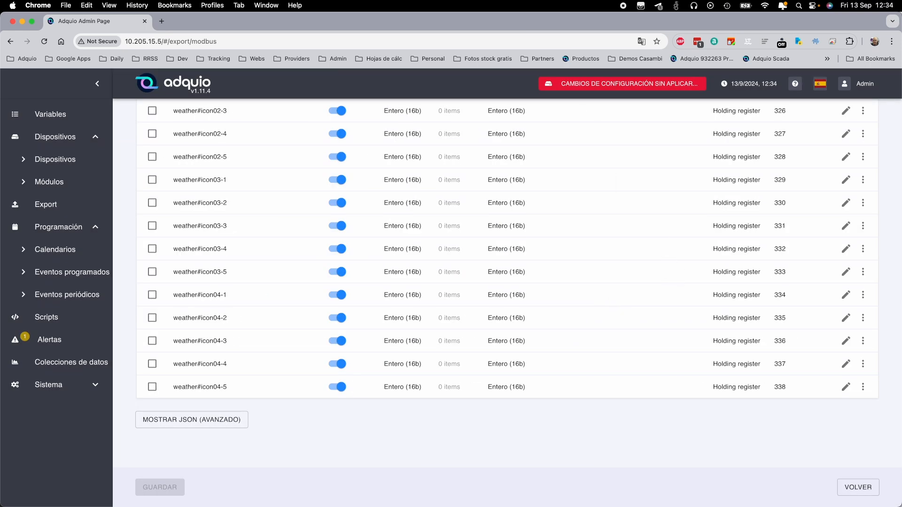
left_click(588, 83)
left_click(581, 89)
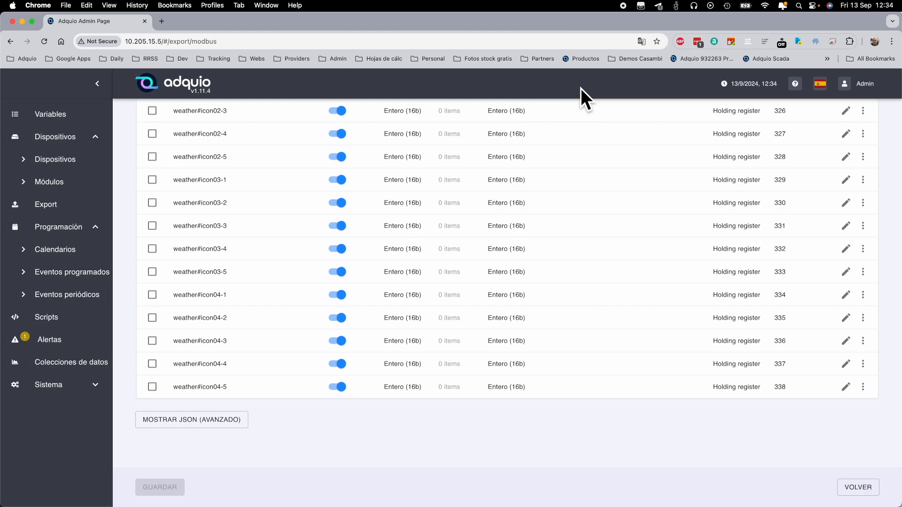
scroll(400, 275, "up", 4)
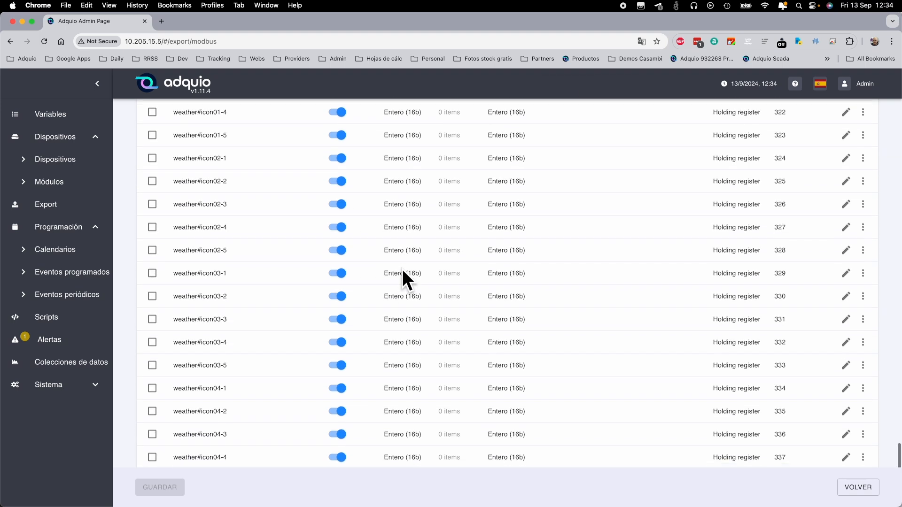
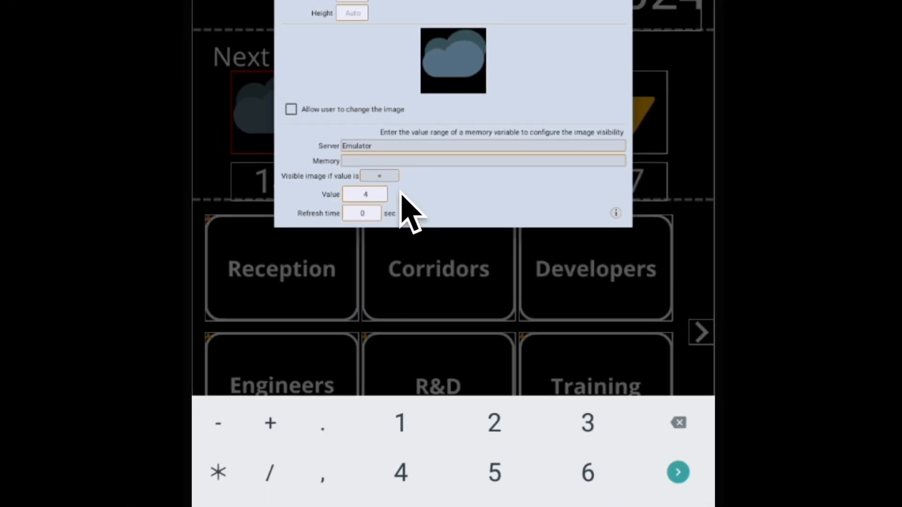
Set the visibility server of the first forecast cloud image to Adquio_pro
left_click(388, 141)
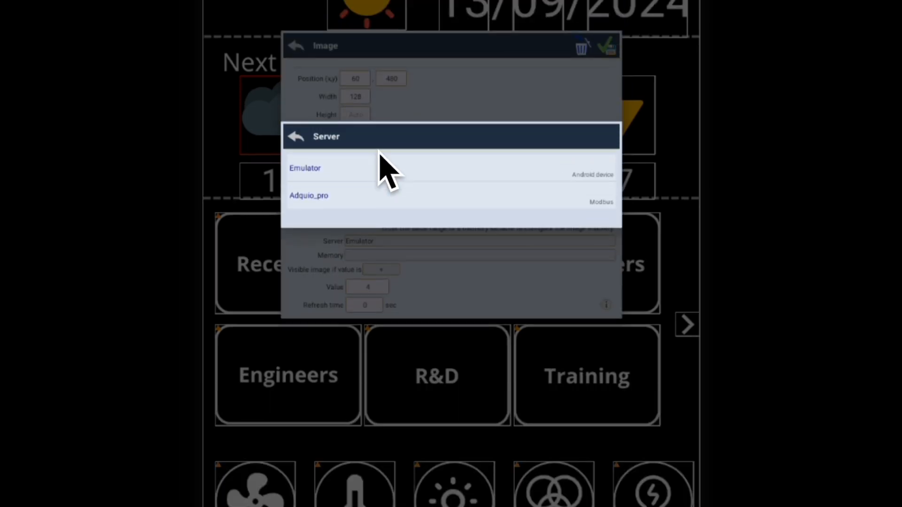
left_click(307, 198)
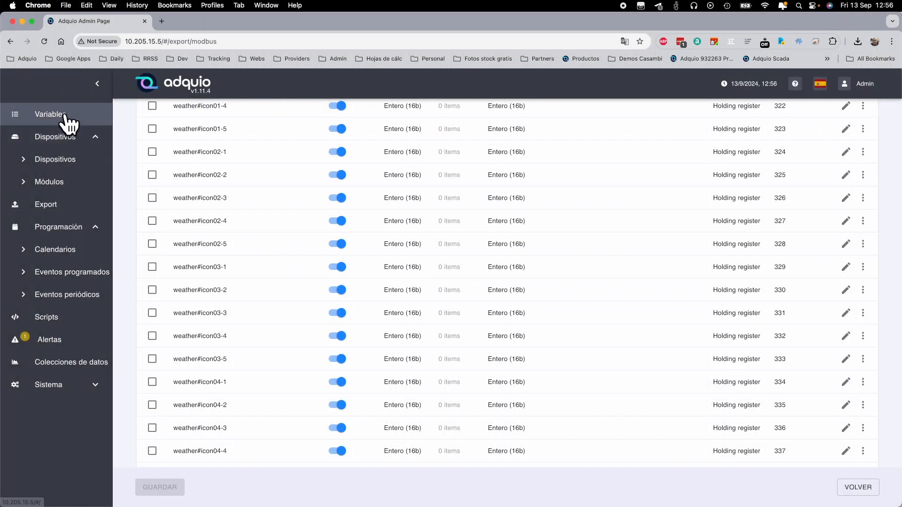
Switch to the Adquio admin page, filter the variables by the code "icon" and look up their registers in the Modbus export
left_click(68, 120)
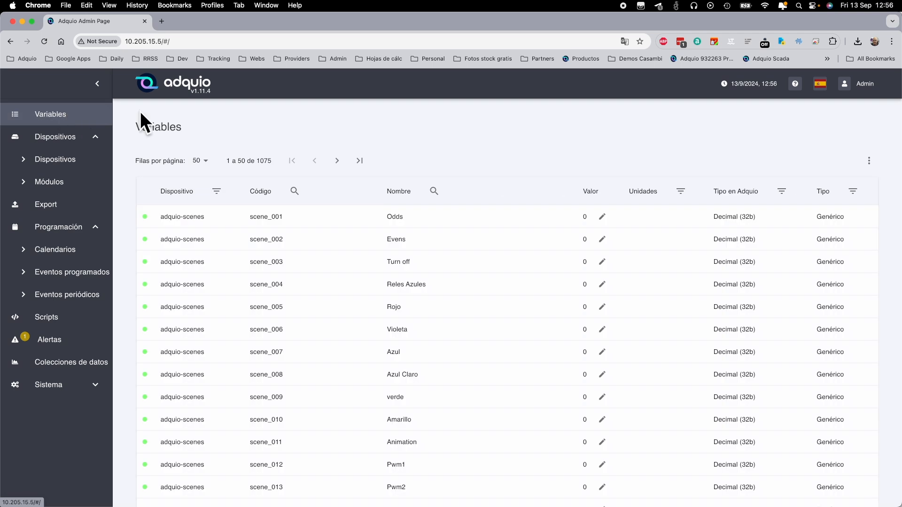
left_click(295, 192)
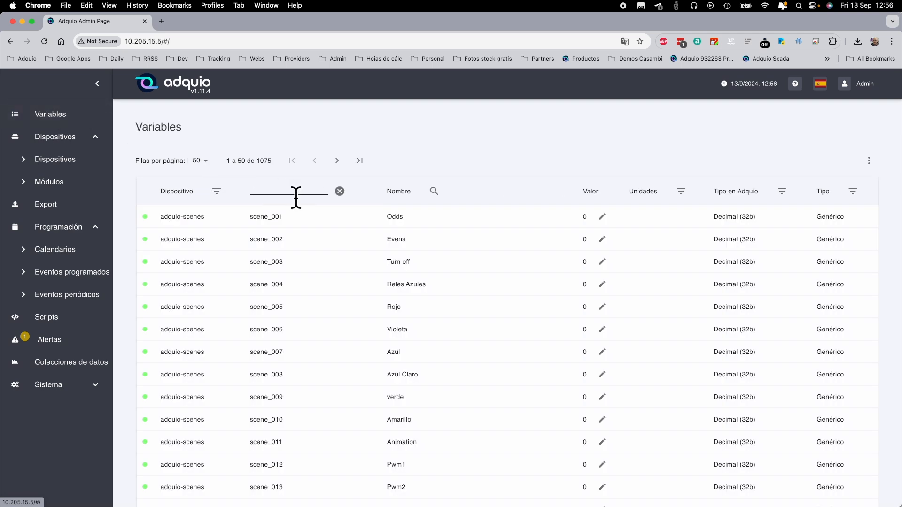
type("icon")
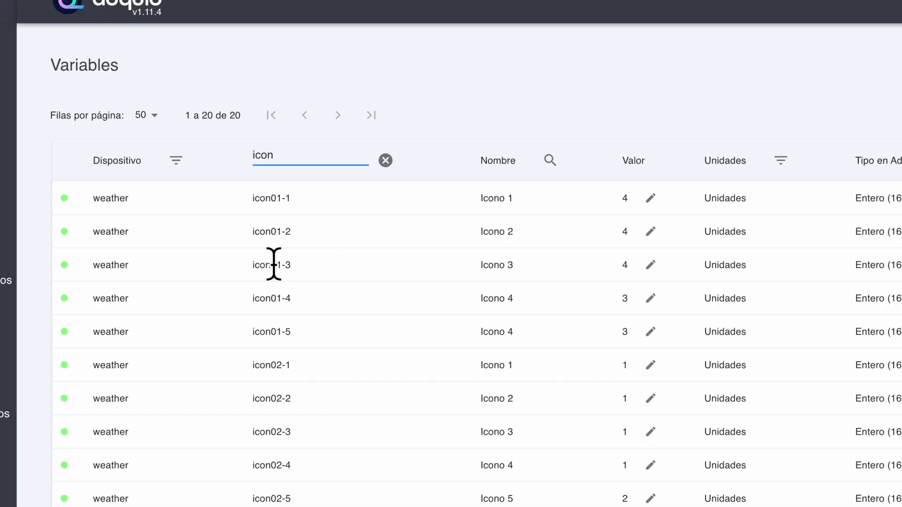
scroll(304, 271, "down", 1)
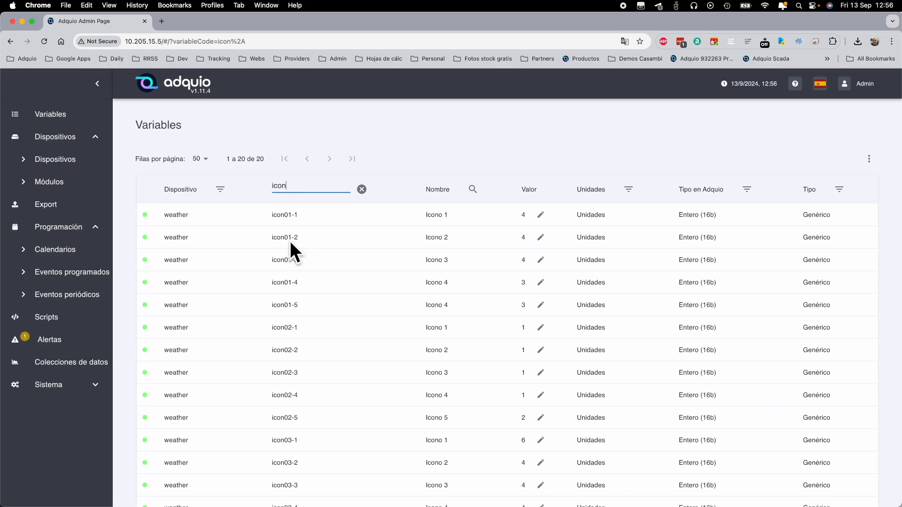
left_click(64, 204)
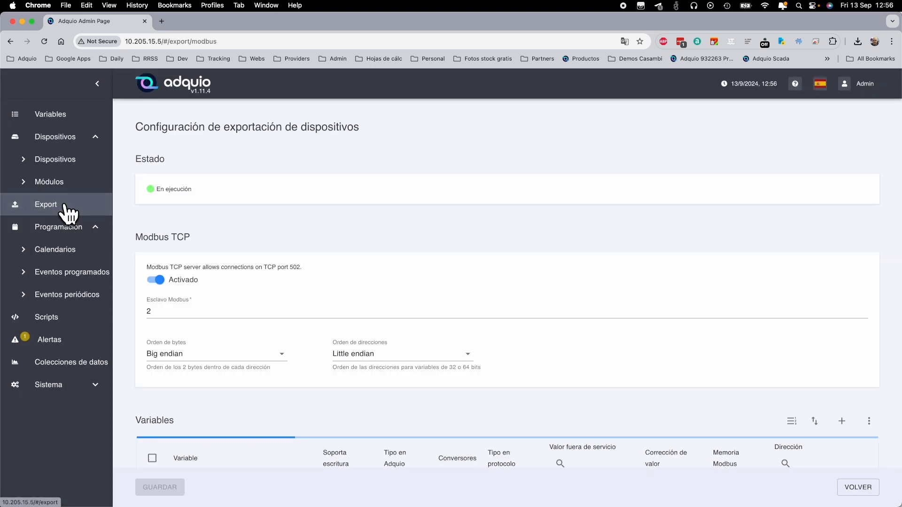
scroll(618, 301, "down", 20)
scroll(625, 281, "down", 5)
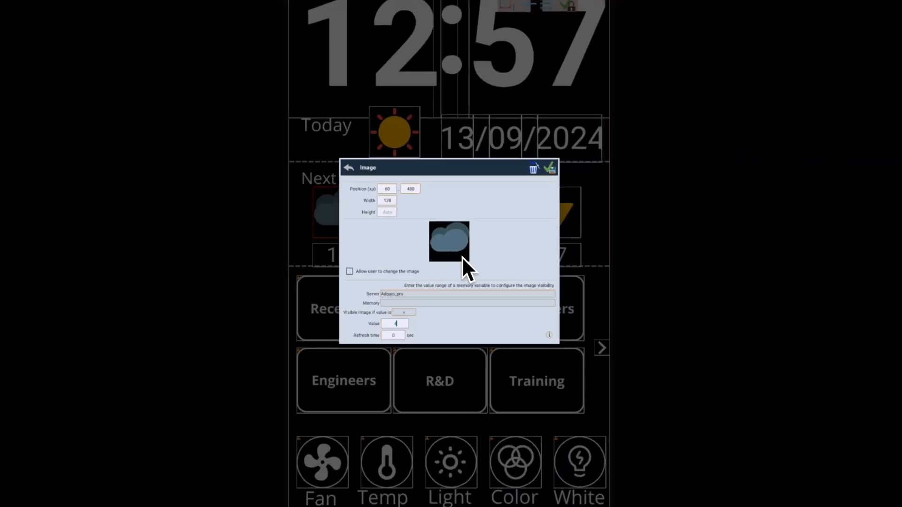
Link the cloud image's visibility on the touch panel to address 321 of unit Adquio_pro, save it and leave edit mode
left_click(396, 310)
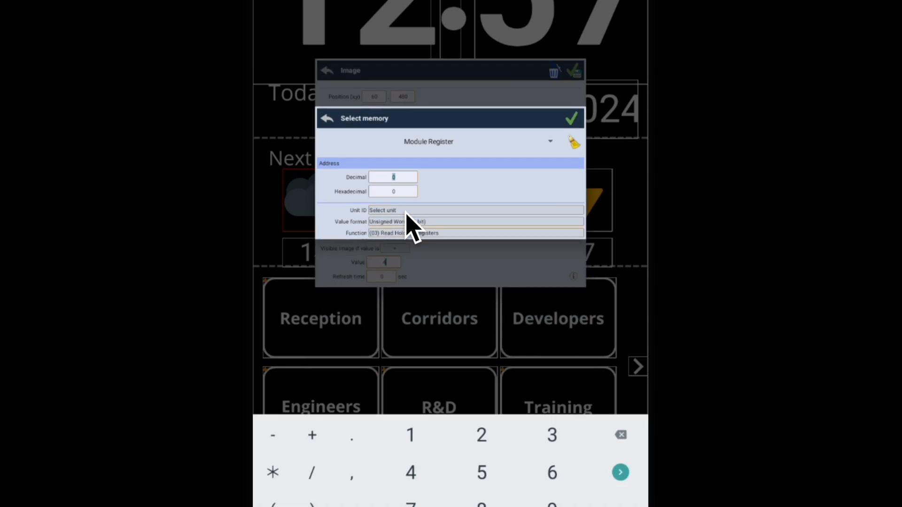
type("321")
left_click(402, 210)
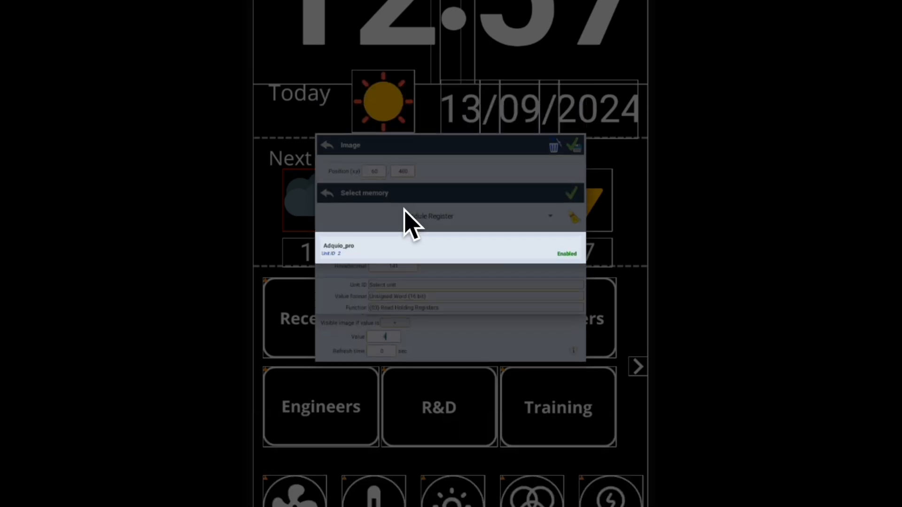
left_click(346, 250)
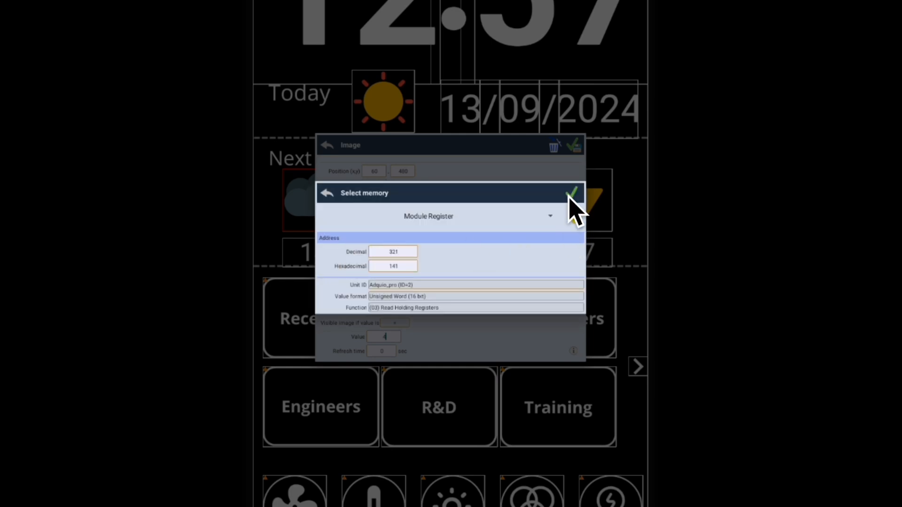
left_click(572, 194)
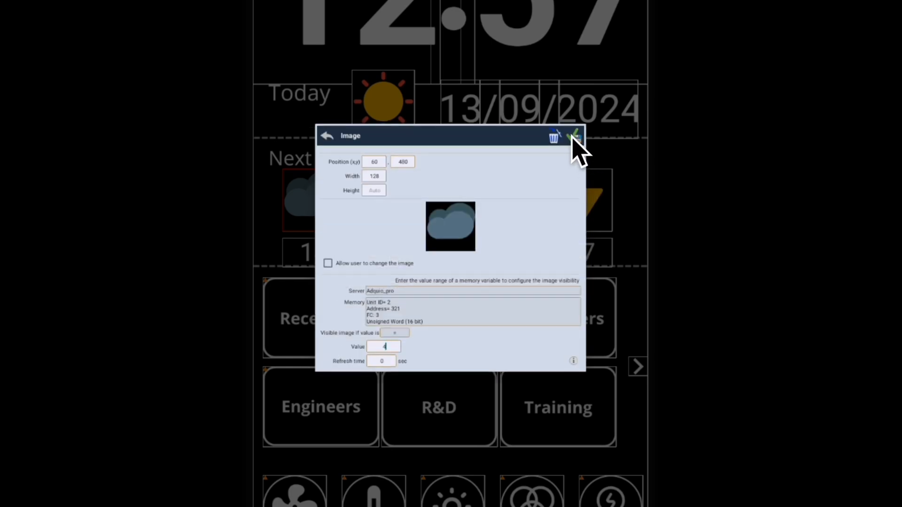
left_click(574, 138)
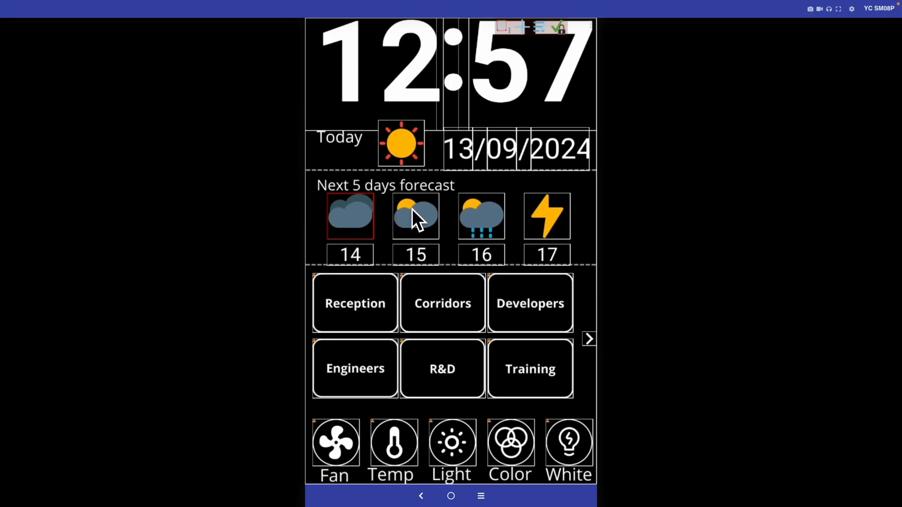
left_click(560, 26)
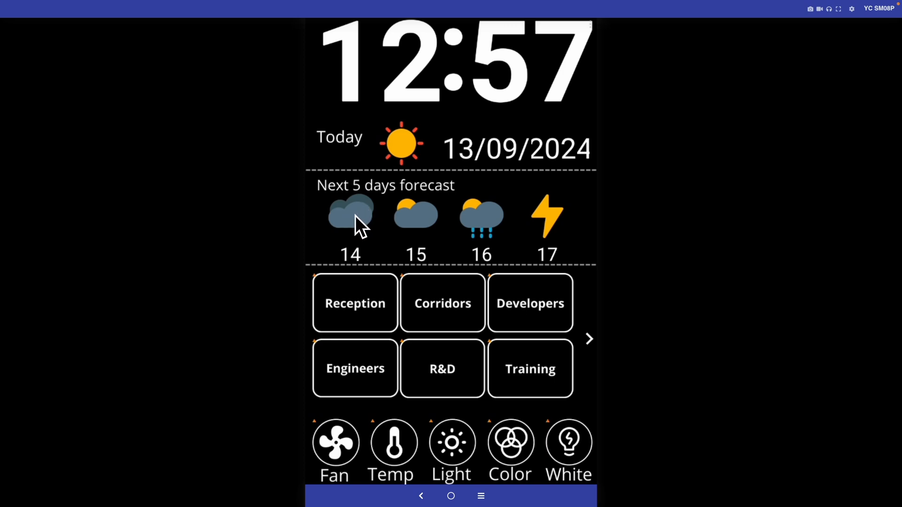
left_click(360, 211)
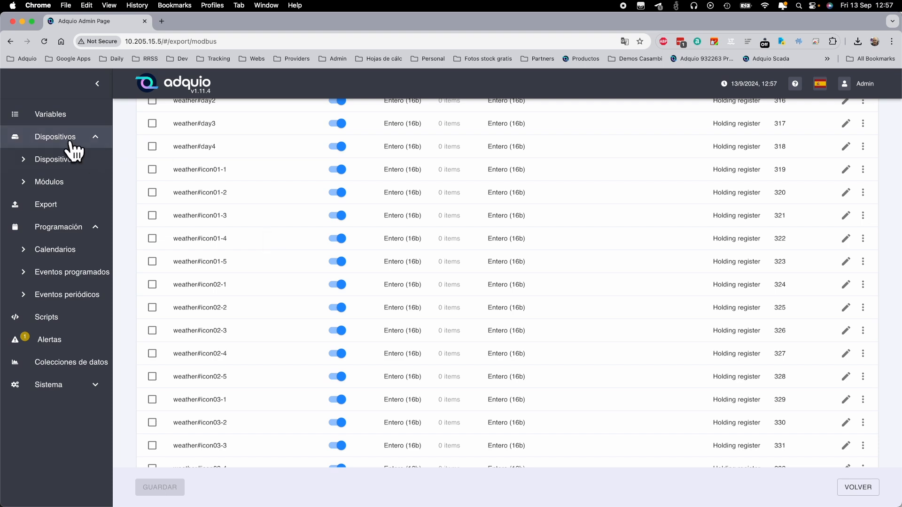
Switch to the Adquio admin page and filter the variables by the name "icon" to check the weather icon values
left_click(51, 116)
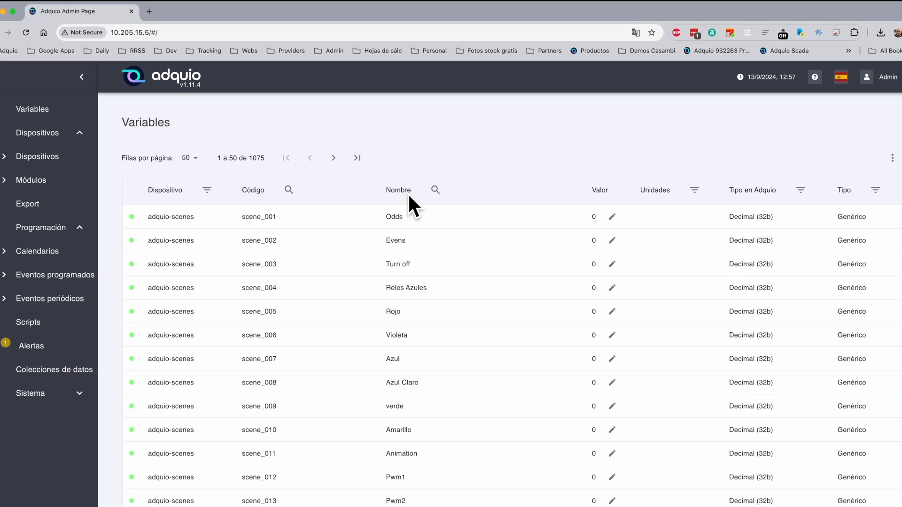
left_click(434, 192)
left_click(411, 186)
type("icon")
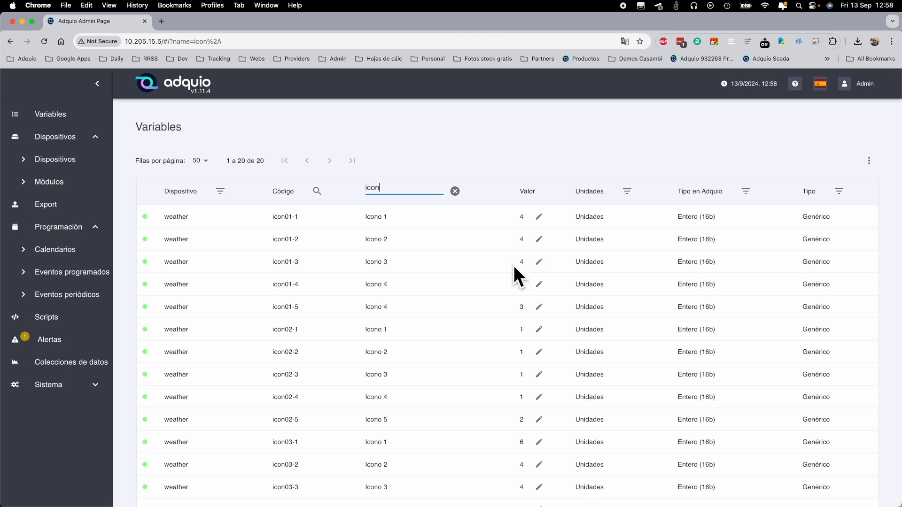
Switch back to the touch panel, review the first forecast cloud image's visibility settings and save without changes
key("ctrl+Right")
key("ctrl+Right")
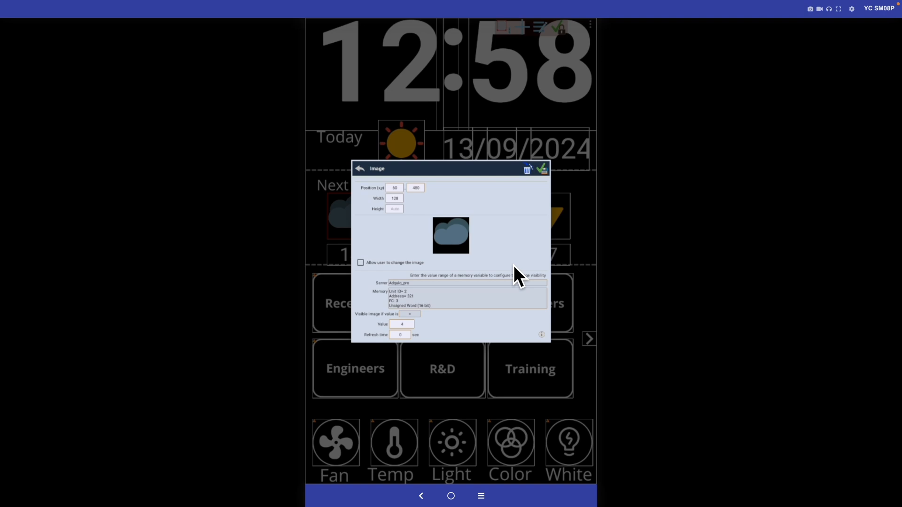
left_click(542, 168)
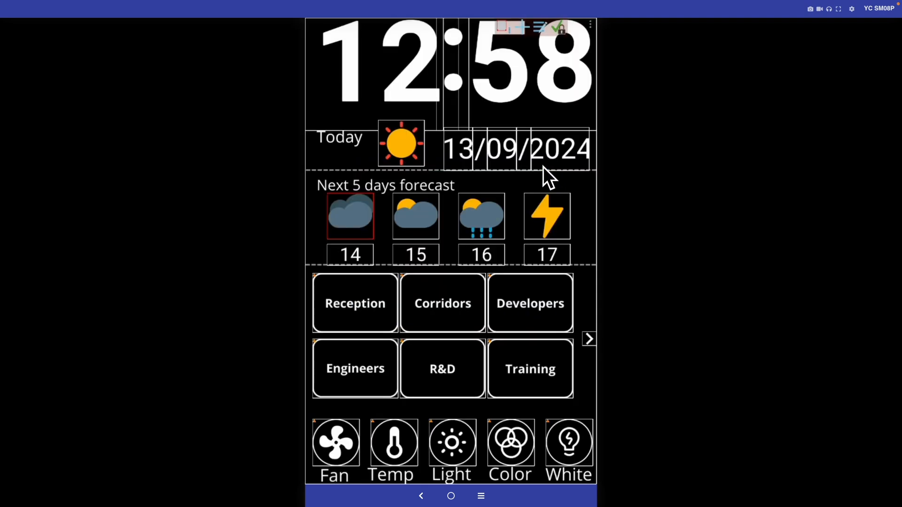
double_click(350, 215)
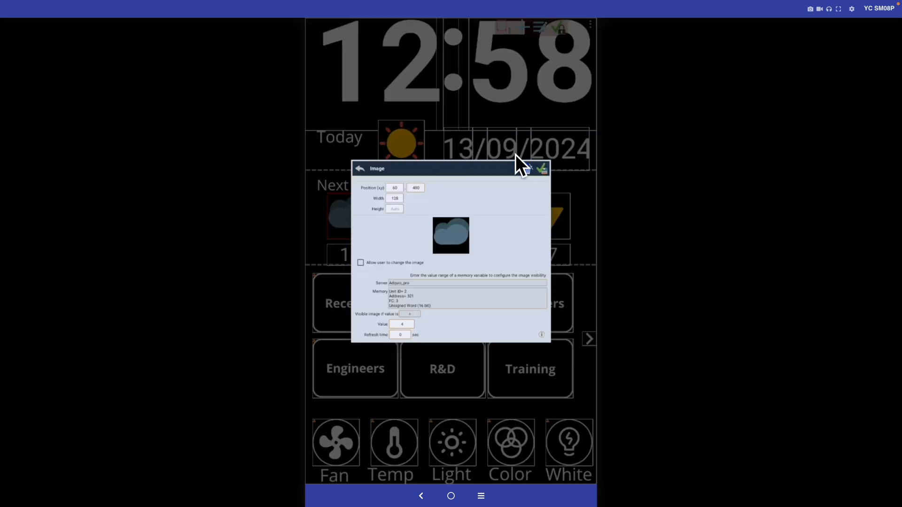
left_click(543, 168)
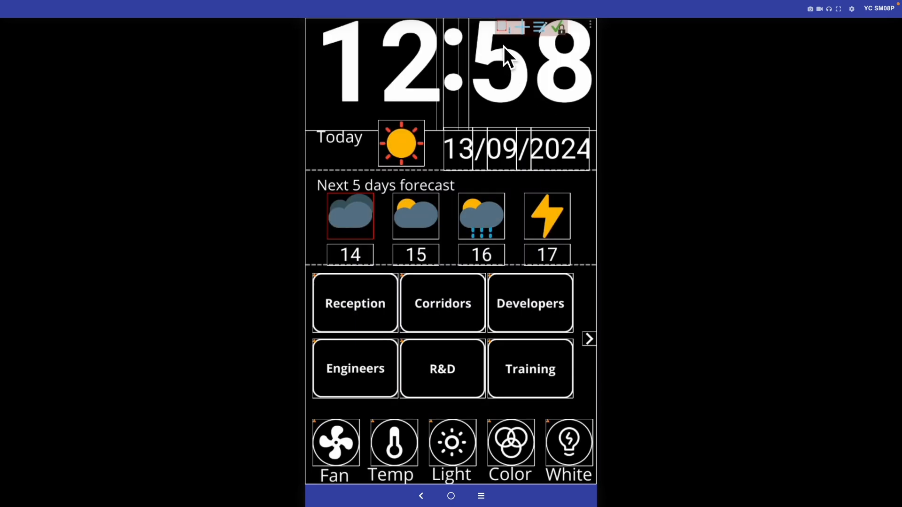
Copy the first forecast cloud image widget and paste the duplicate over it
left_click(502, 27)
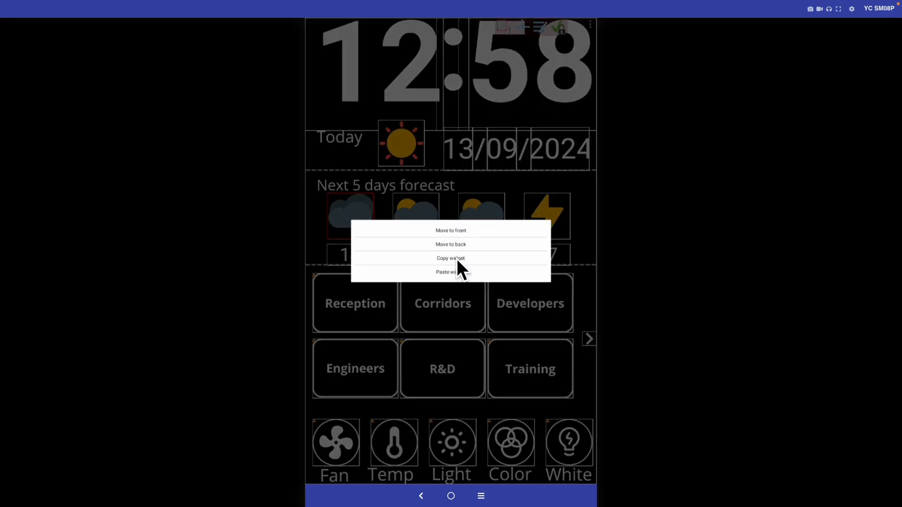
left_click(457, 256)
left_click(502, 26)
left_click(454, 271)
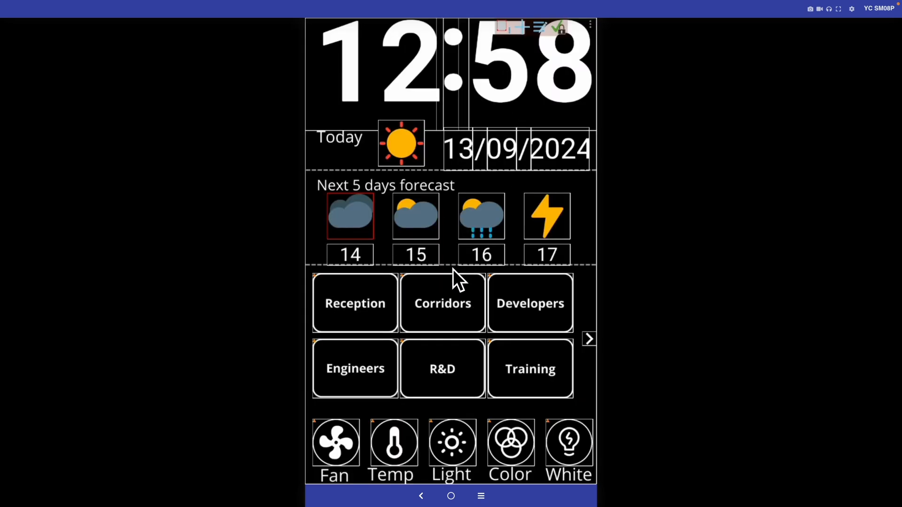
Open the duplicated first forecast image's settings and replace its cloud picture with the sun image
left_click_drag(354, 217, 362, 221)
left_click(357, 216)
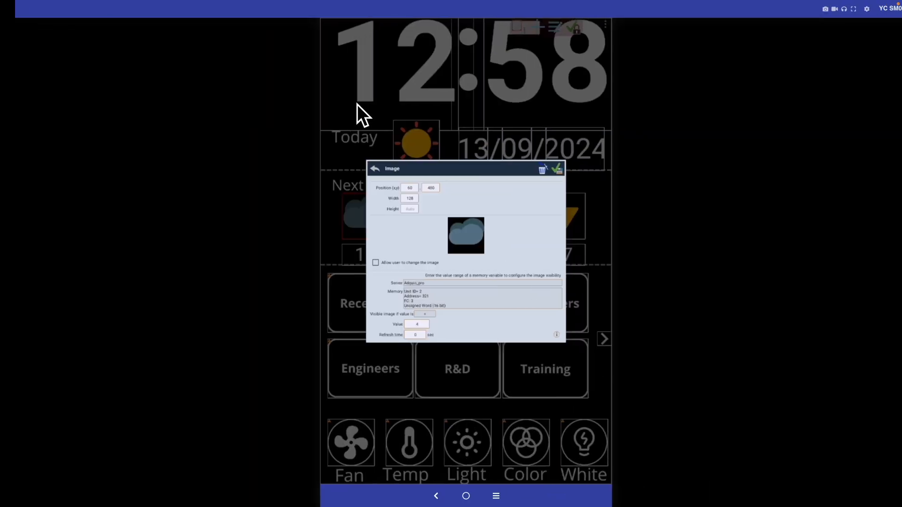
left_click(451, 232)
left_click(421, 163)
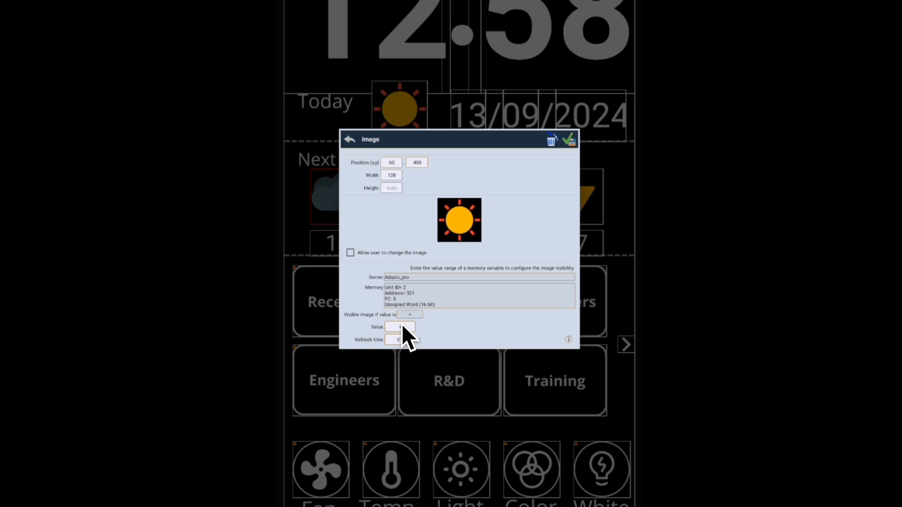
Set the first forecast sun image to be visible when the value is 1, save it and leave edit mode
left_click(401, 324)
type("1")
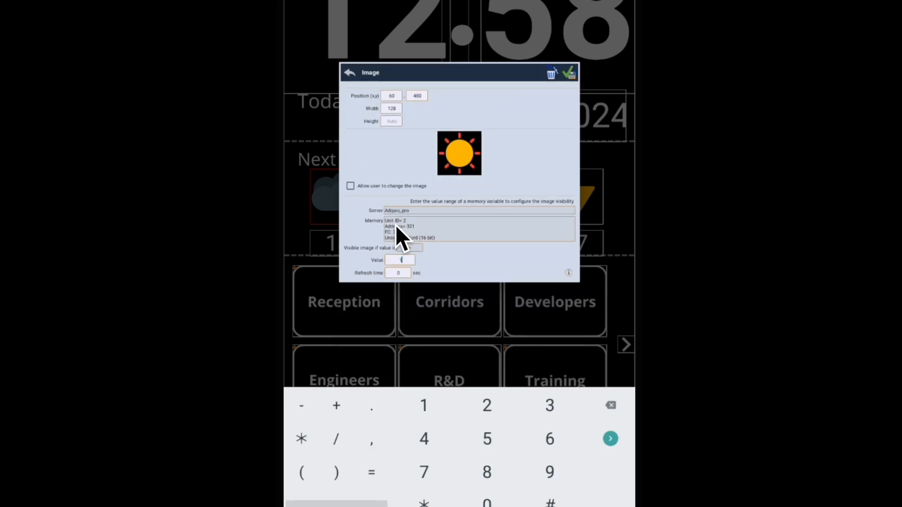
left_click(570, 71)
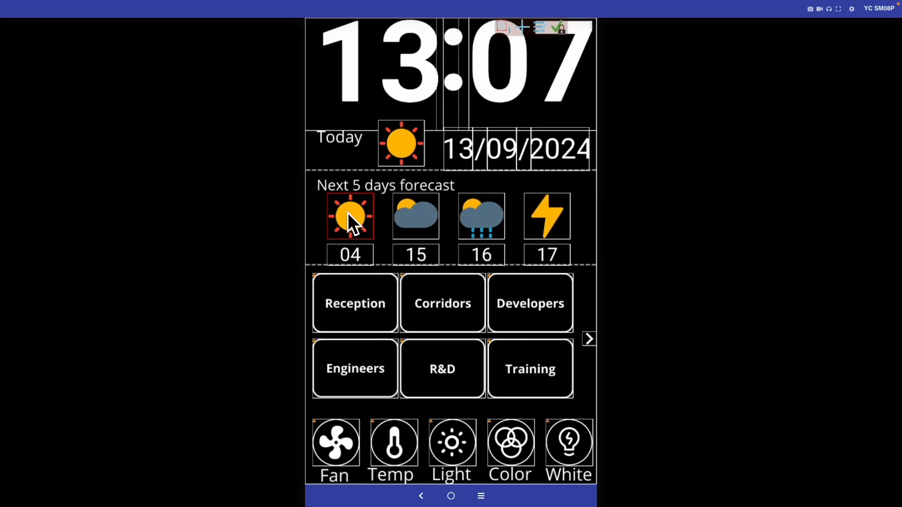
left_click(560, 26)
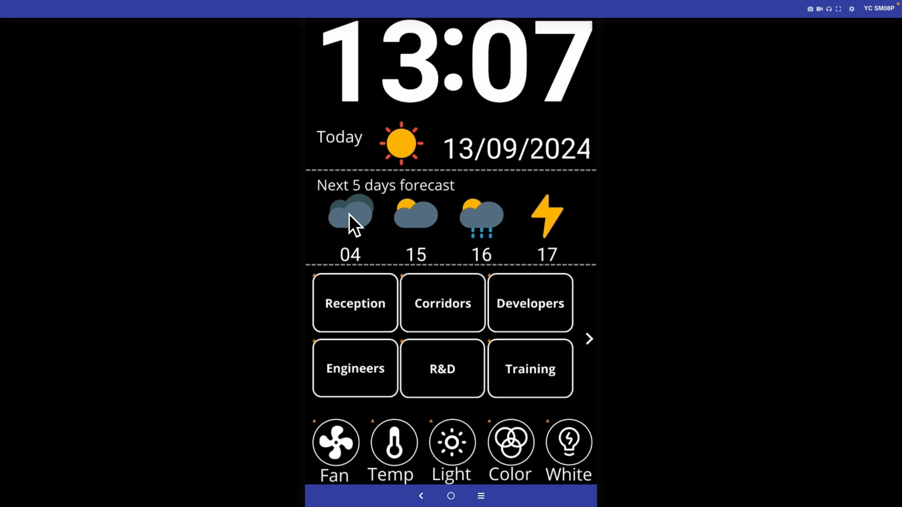
Switch to the Adquio admin page, edit the value of icon01-3 and return to the touch panel
key("ctrl+Left")
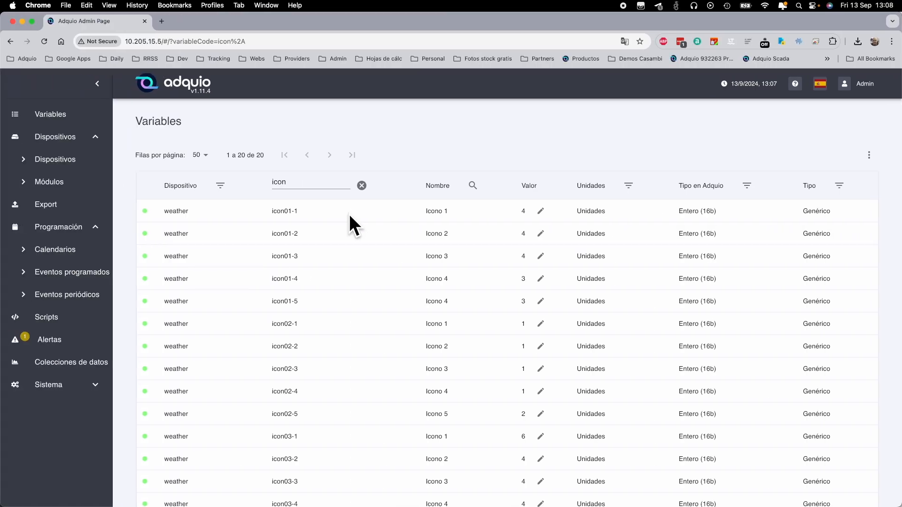
left_click(540, 256)
type("3")
key("Return")
key("ctrl+Right")
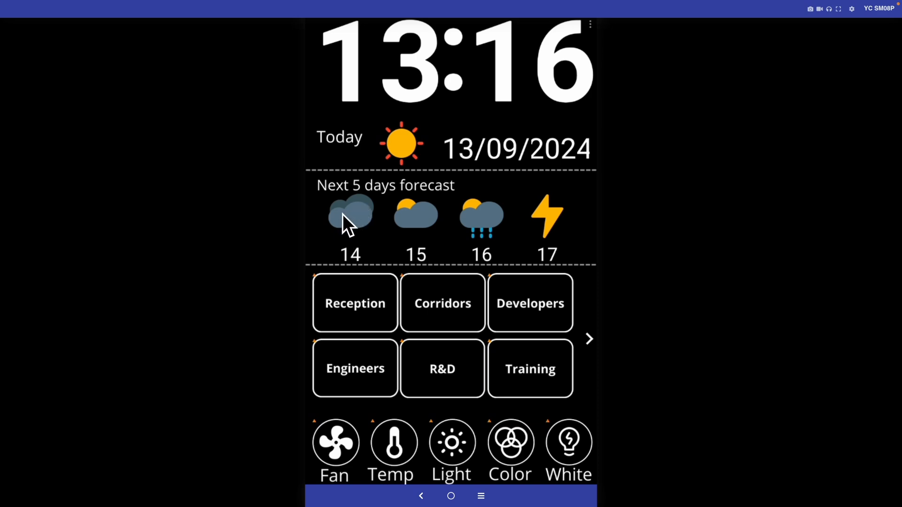
Set icon01-3 to 1 in Adquio and check the day 14 forecast image on the touch panel
key("ctrl+Left")
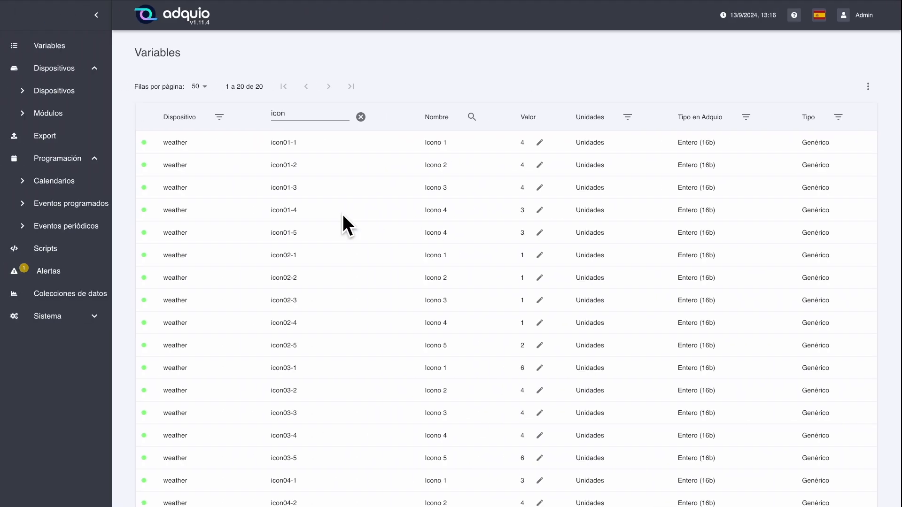
left_click(540, 188)
key("Escape")
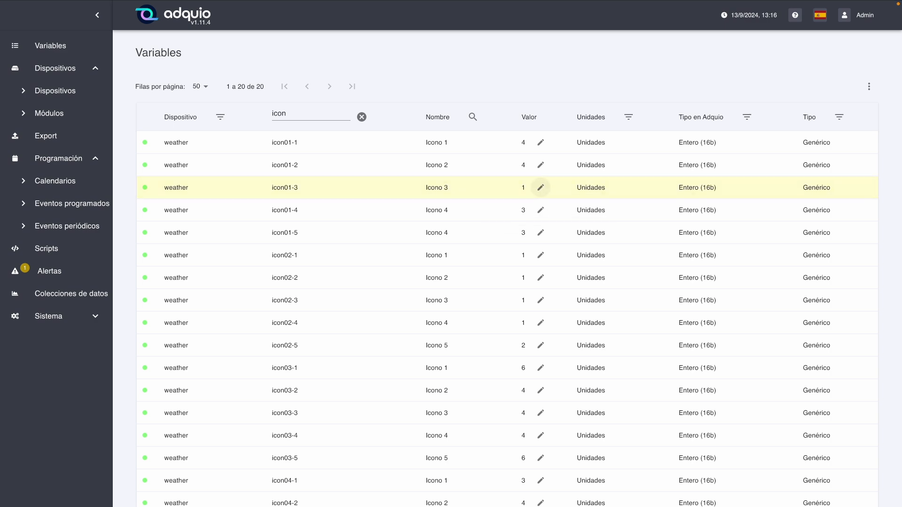
key("ctrl+Right")
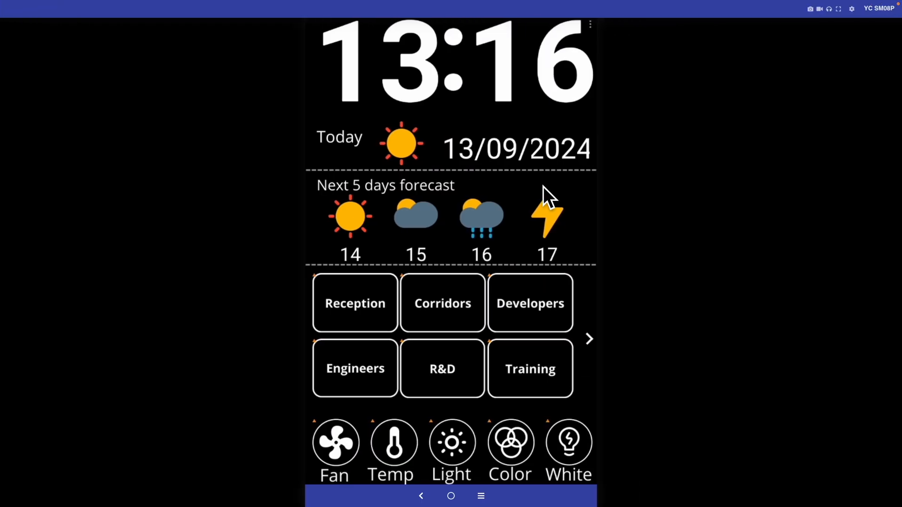
Set icon01-3 to 2 in Adquio and check the day 14 forecast image on the touch panel
key("ctrl+Left")
left_click(541, 188)
type("2")
key("Return")
key("ctrl+Right")
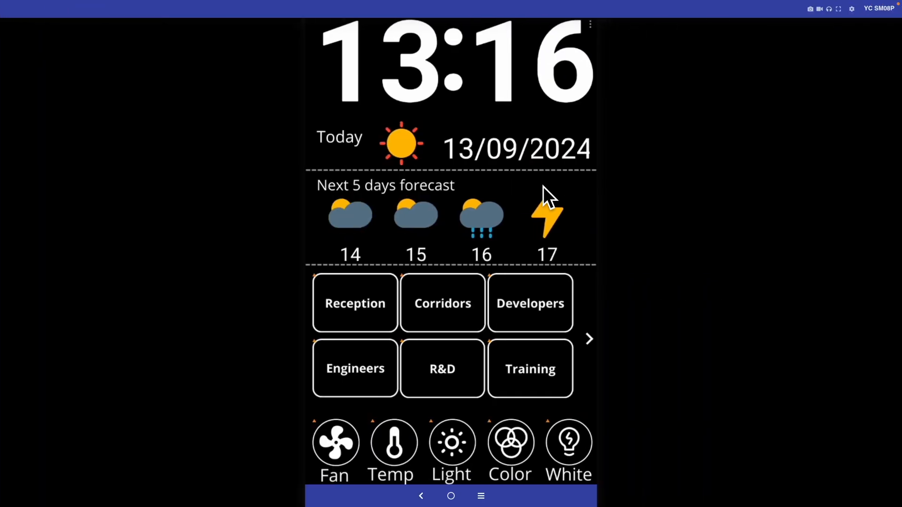
Set icon01-3 to 3 in Adquio and check the day 14 forecast image on the touch panel
key("ctrl+Left")
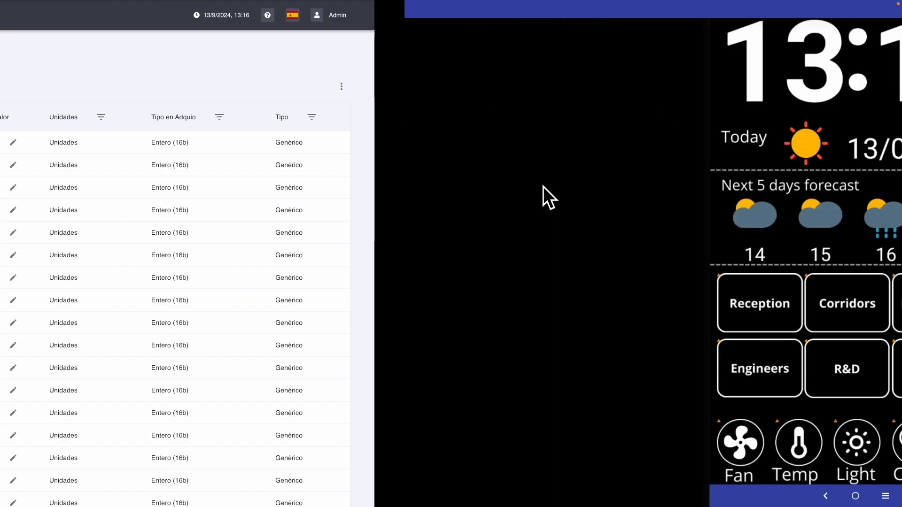
left_click(542, 188)
type("3")
key("Return")
key("ctrl+Right")
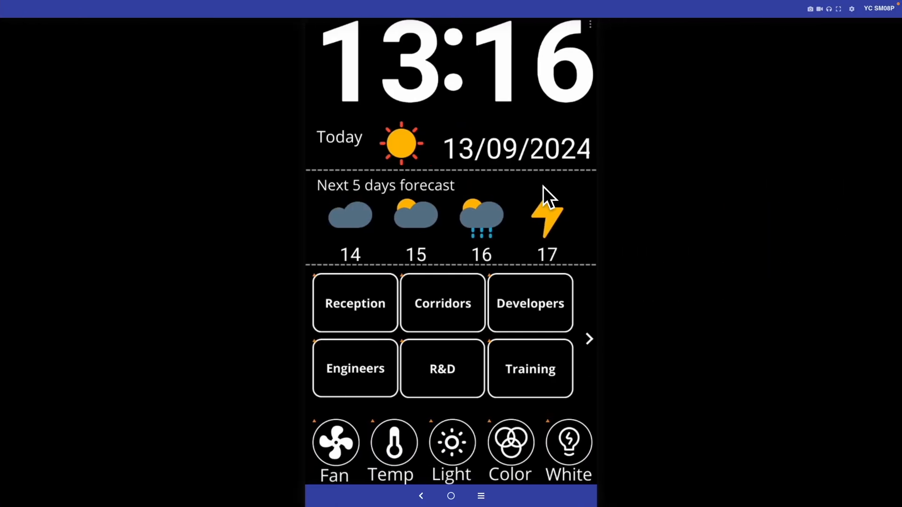
Set icon01-3 to 4 in Adquio and check the day 14 forecast image on the touch panel
key("ctrl+Left")
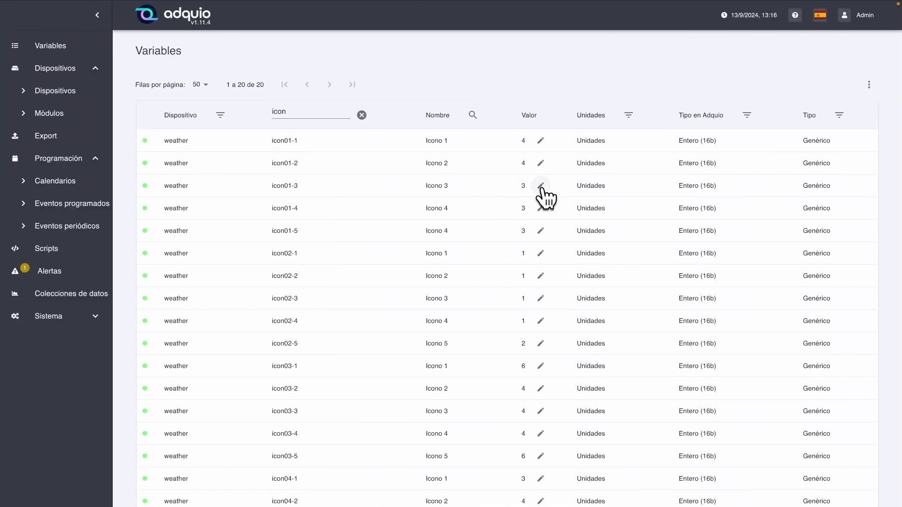
left_click(543, 186)
type("4")
key("Return")
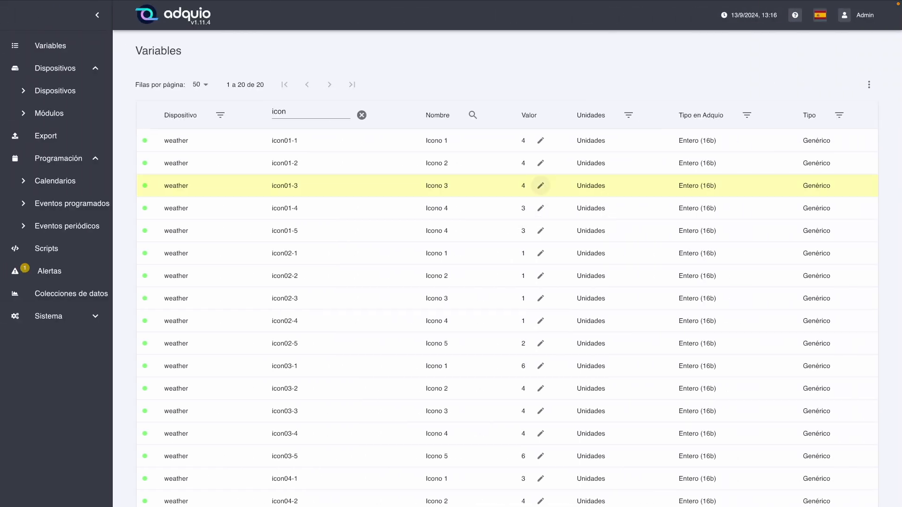
key("ctrl+Right")
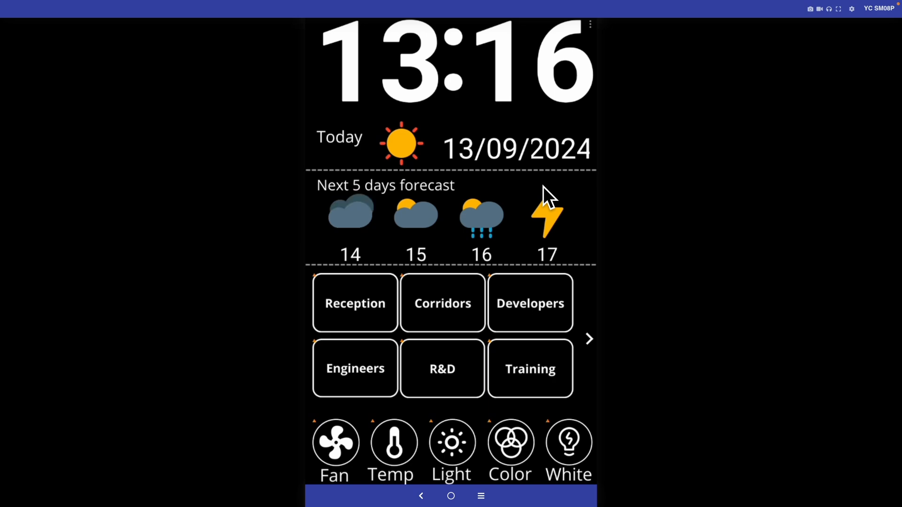
Set icon01-3 to 5 in Adquio and check the day 14 forecast image on the touch panel
key("ctrl+Left")
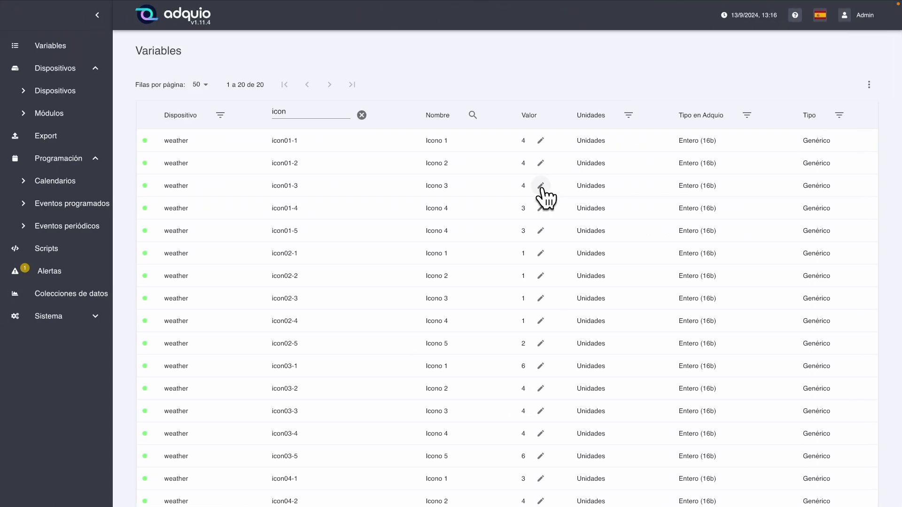
left_click(542, 188)
type("5")
key("Return")
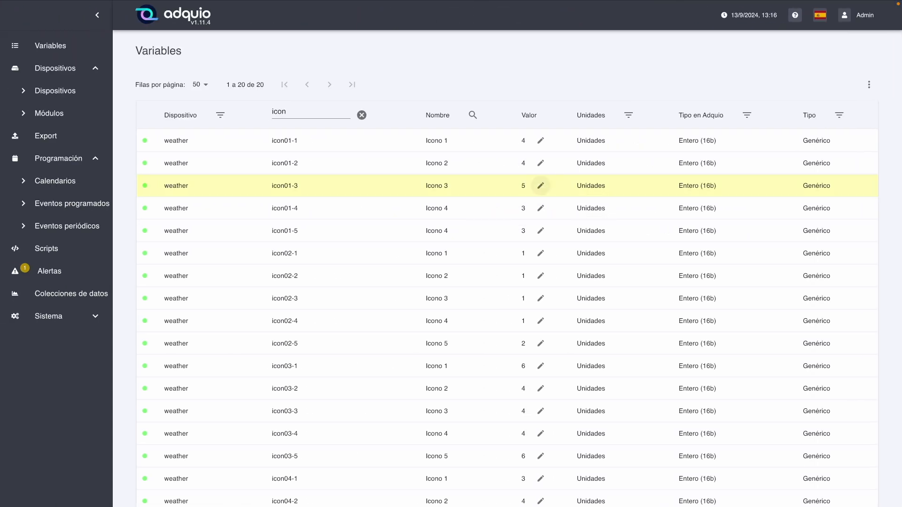
key("ctrl+Right")
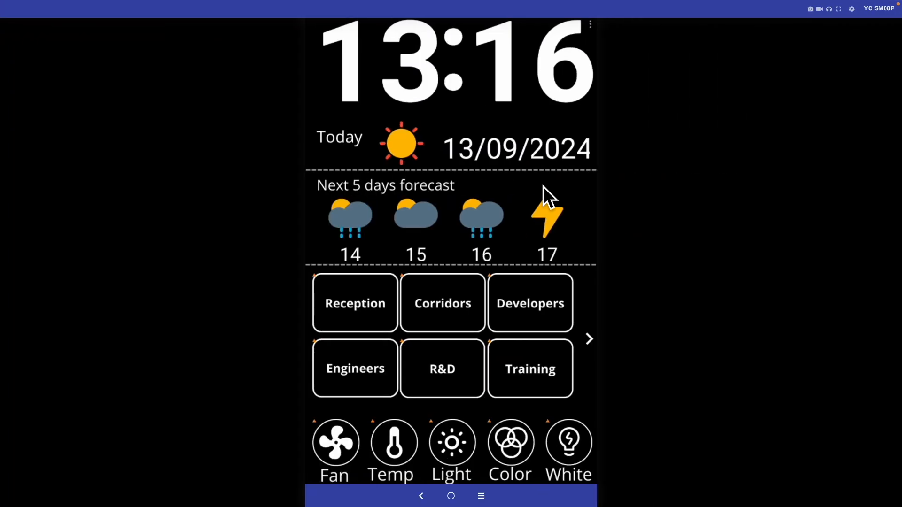
Set icon01-3 to 6 in Adquio and check the day 14 forecast image on the touch panel
key("ctrl+Left")
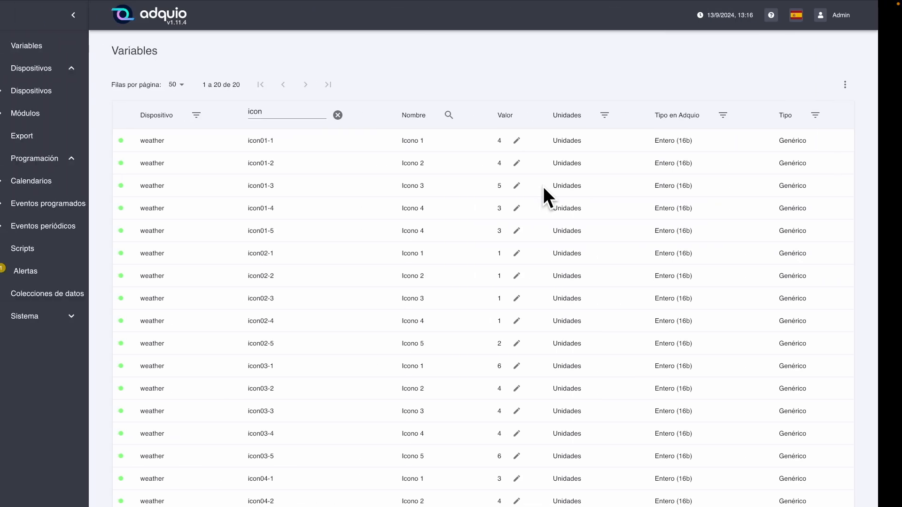
left_click(542, 186)
type("4")
key("Return")
key("ctrl+Right")
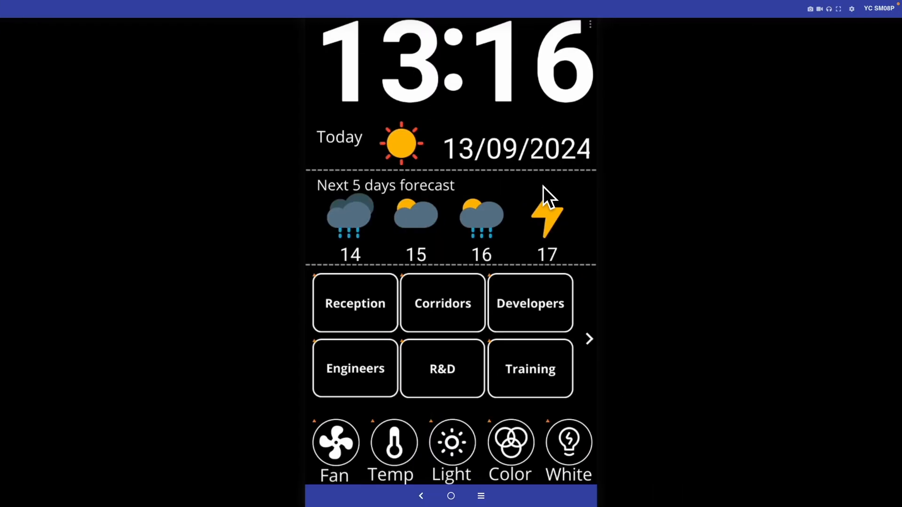
Set icon01-3 to 7 in Adquio and check the day 14 forecast image on the touch panel
key("ctrl+Left")
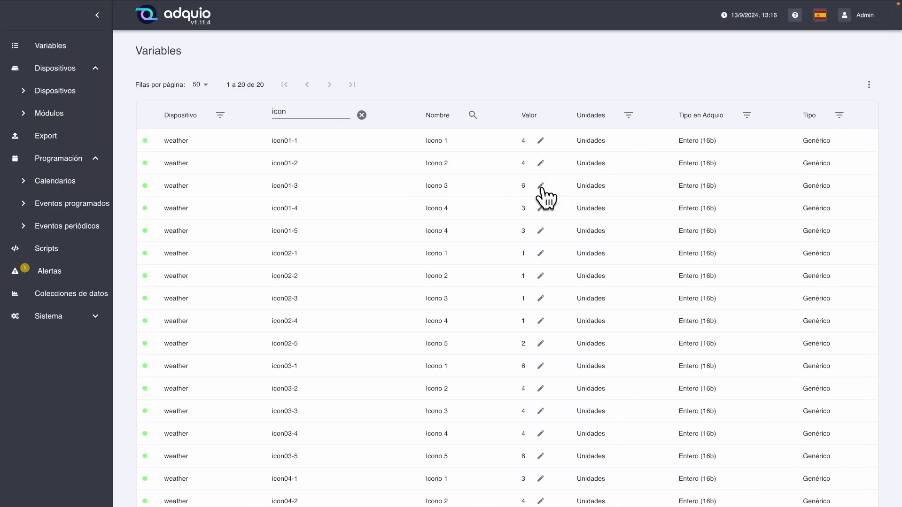
left_click(542, 186)
key("Return")
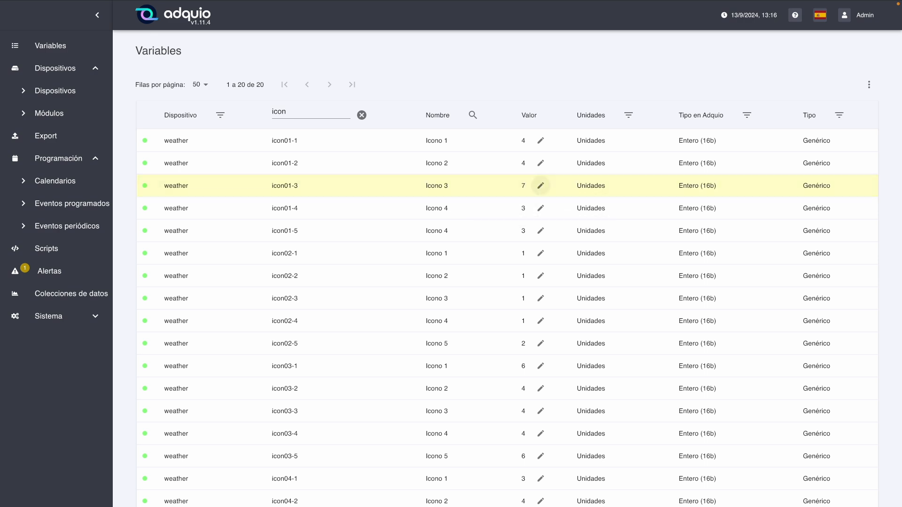
key("ctrl+Right")
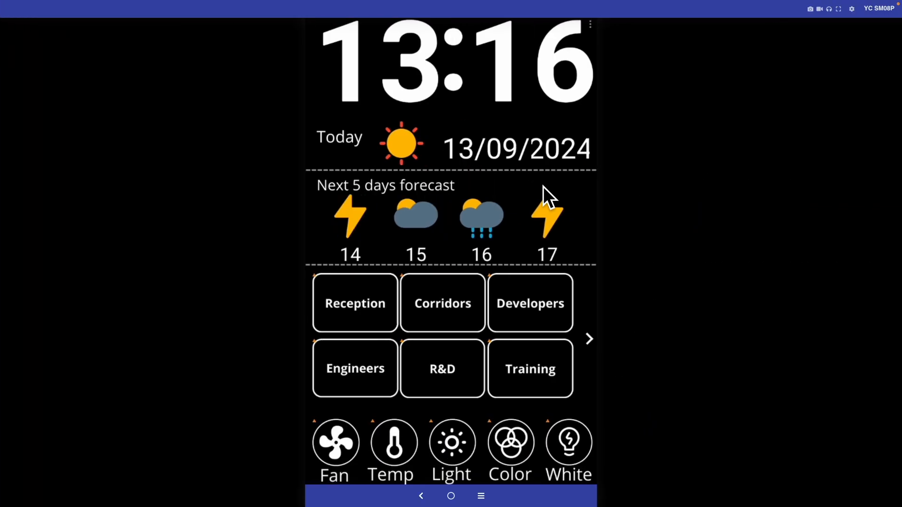
Set icon01-3 to 8 in Adquio and check the day 14 forecast image on the touch panel
key("ctrl+Left")
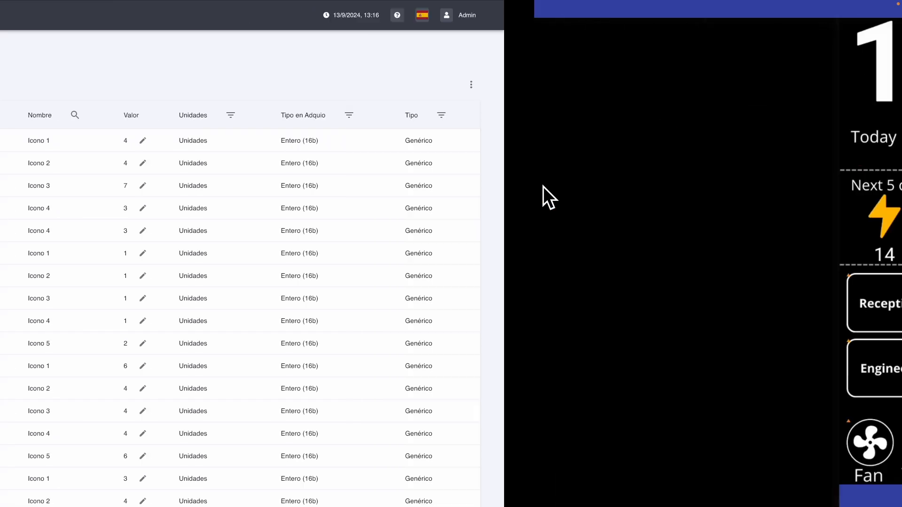
left_click(541, 186)
type("4")
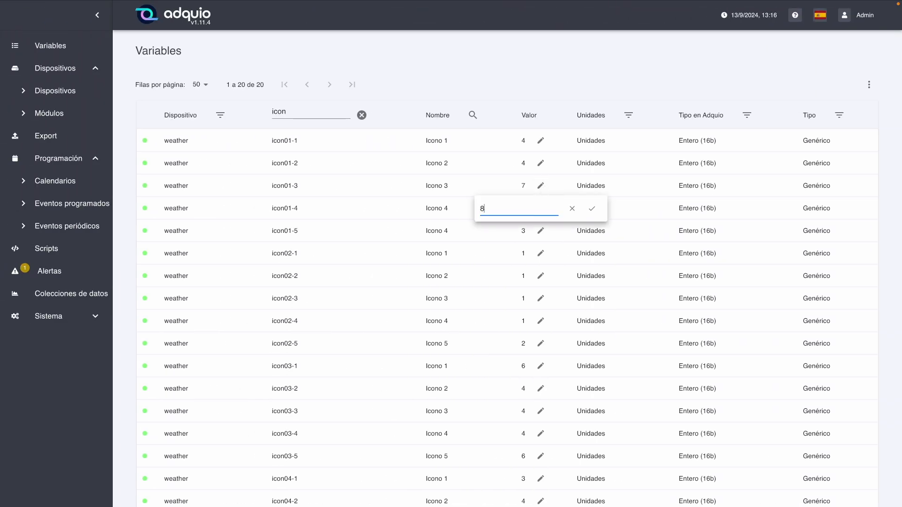
key("Return")
key("ctrl+Right")
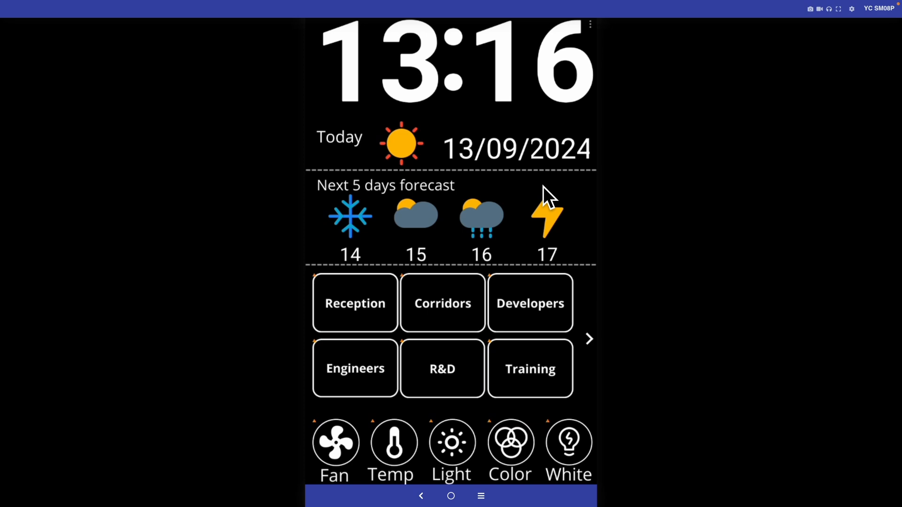
Set icon01-3 to 9 in Adquio and return to the touch panel
key("ctrl+Left")
left_click(541, 186)
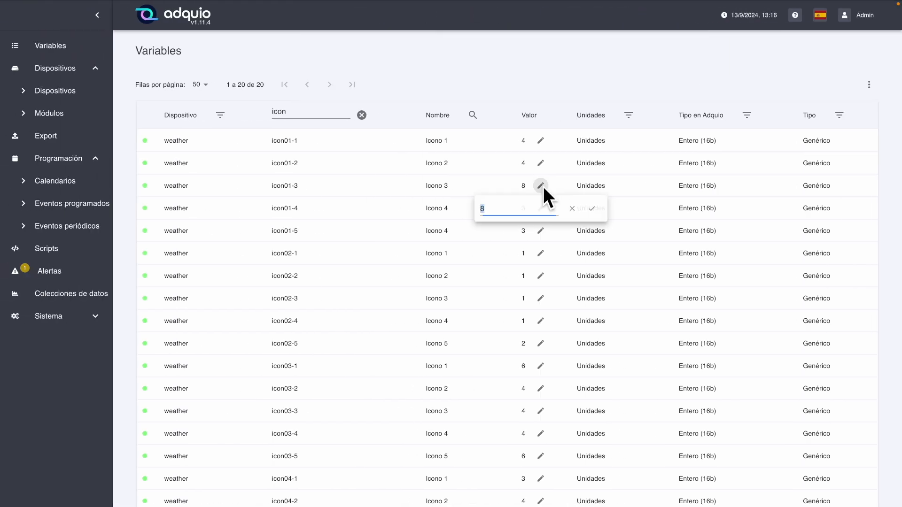
type("9")
key("Return")
key("ctrl+Right")
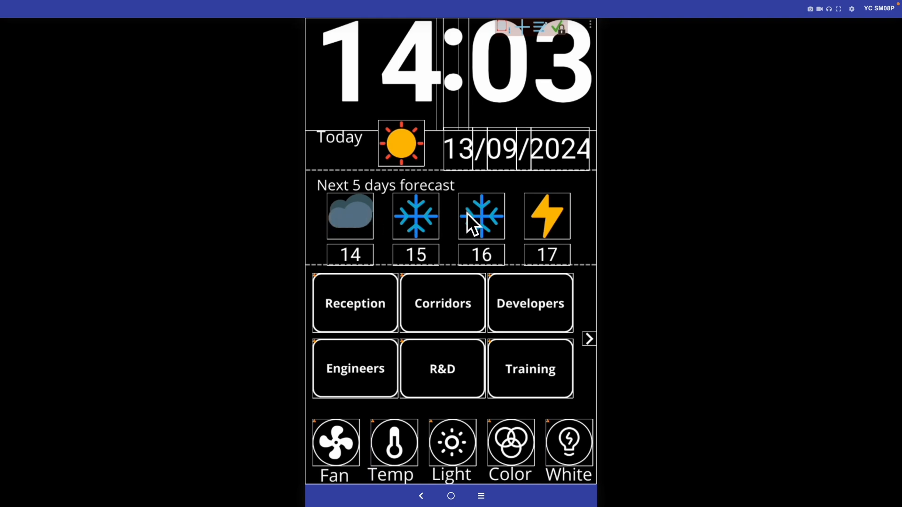
left_click_drag(479, 210, 467, 218)
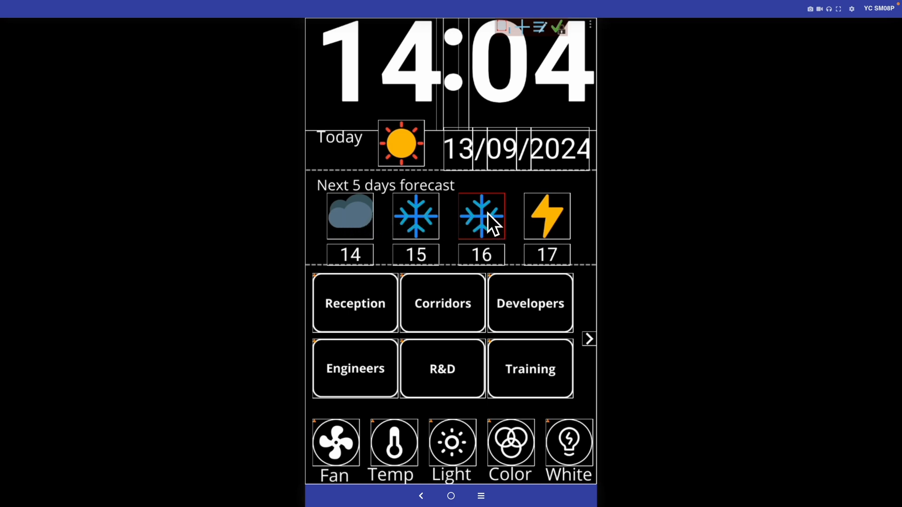
mouse_move(550, 212)
left_mouse_down()
mouse_move(571, 210)
mouse_move(554, 213)
left_mouse_up()
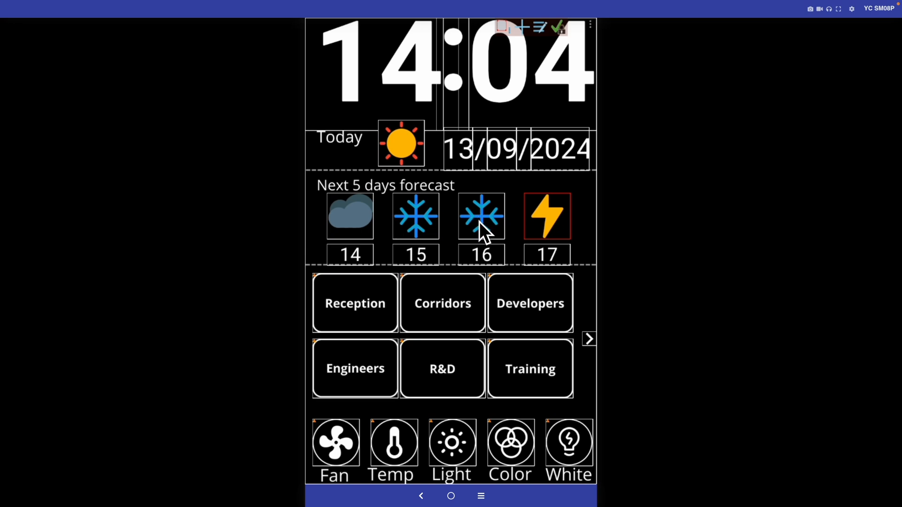
Open the borrame panel and review the sun image's memory address and visibility condition
left_click(591, 23)
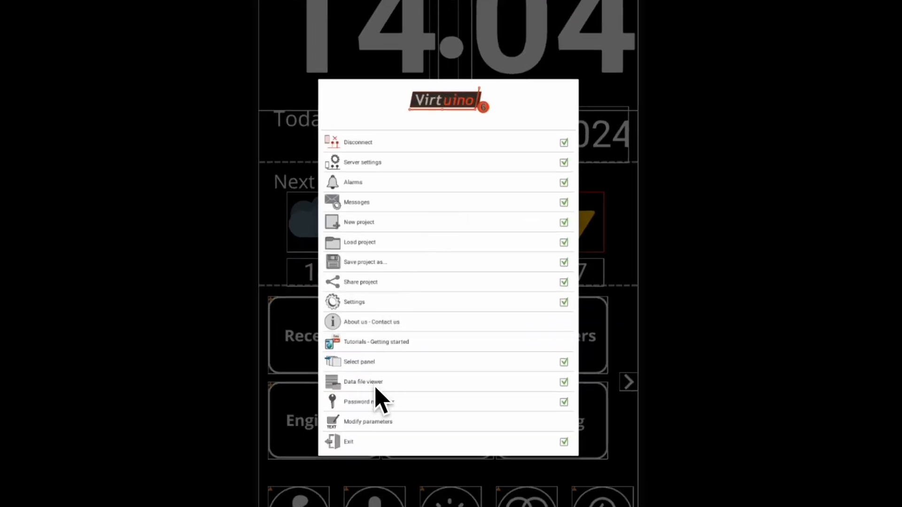
left_click(370, 362)
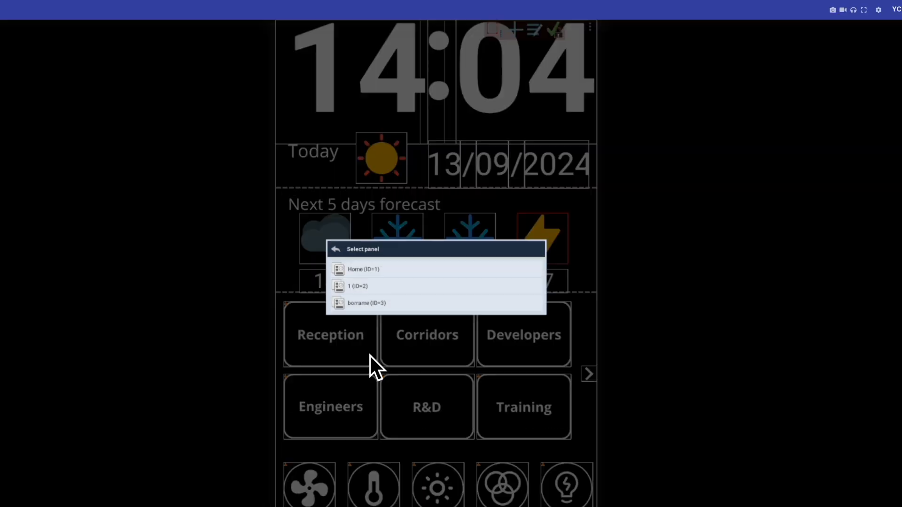
left_click(364, 300)
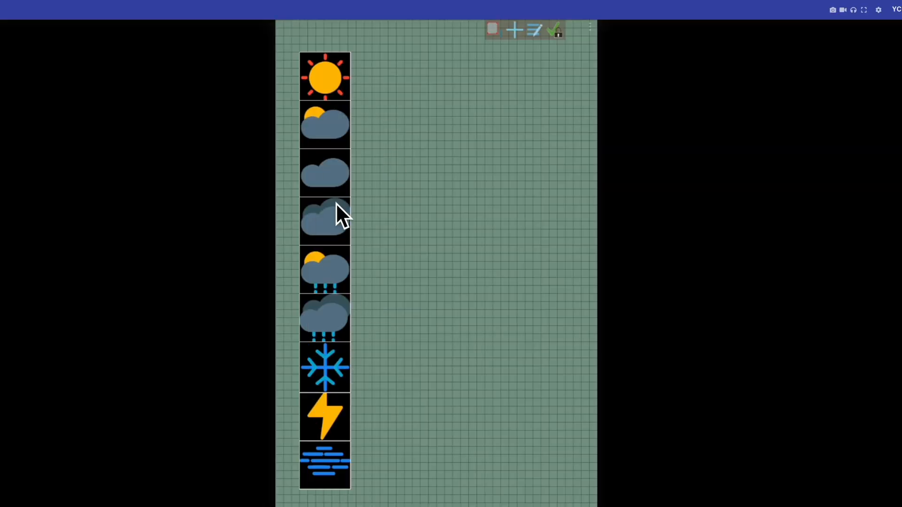
left_click(330, 79)
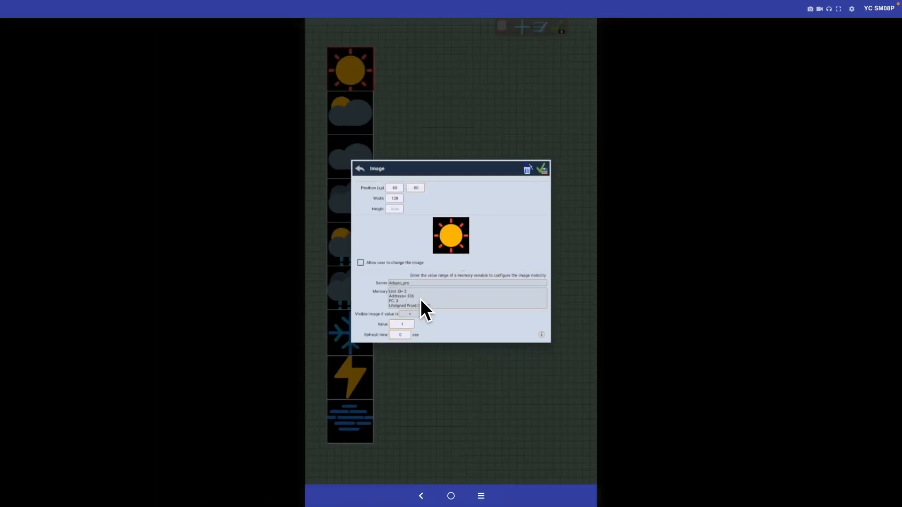
left_click(541, 168)
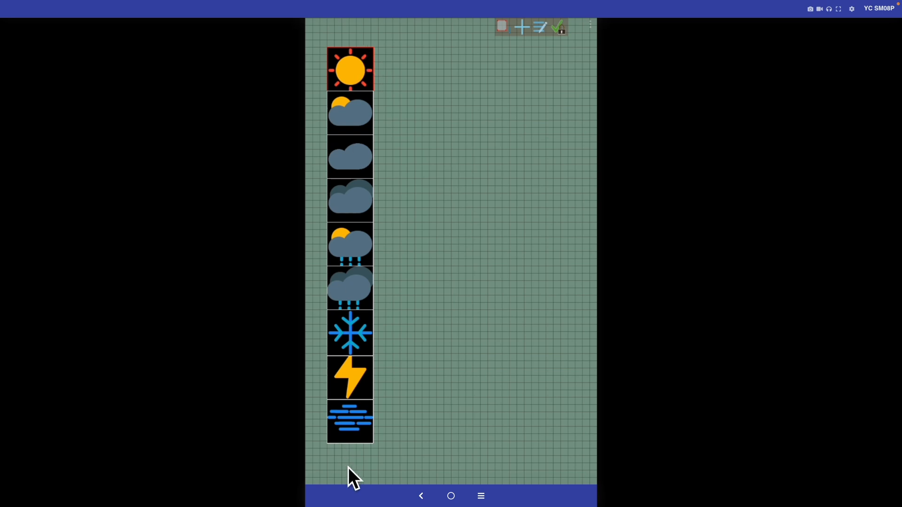
Save the borrame panel as p1.vmp in the Validated-climate-Icons folder, overwriting the existing file
left_click(542, 26)
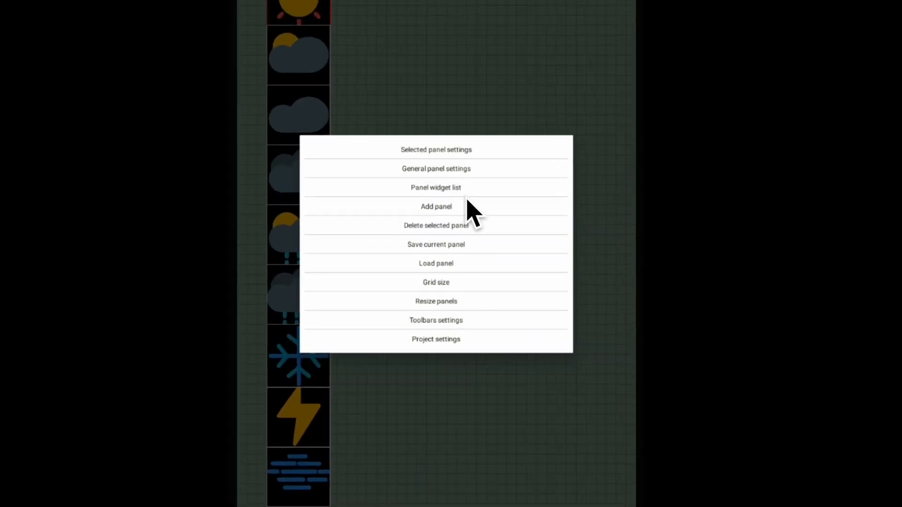
left_click(446, 245)
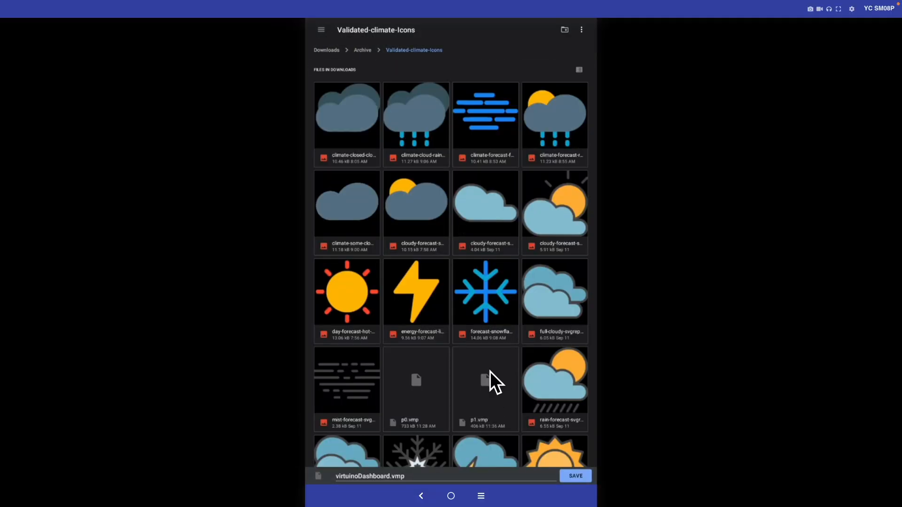
scroll(490, 379, "down", 2)
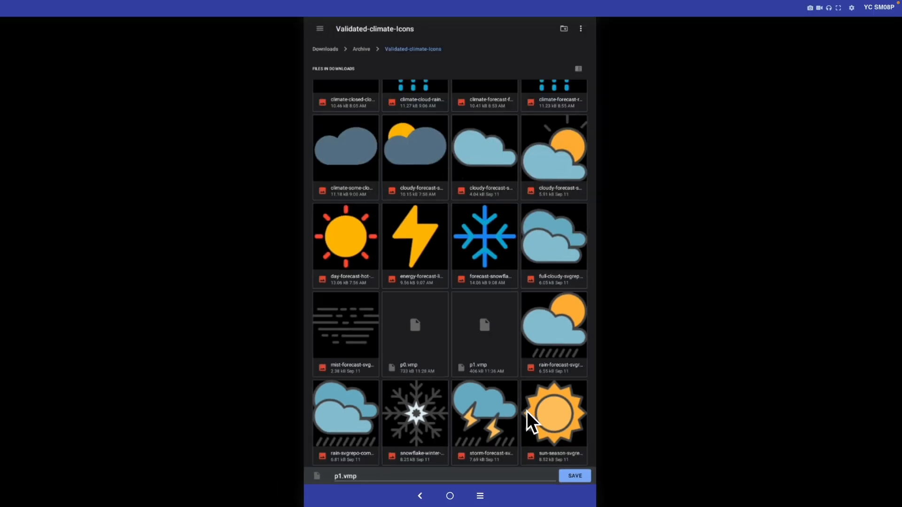
left_click(574, 483)
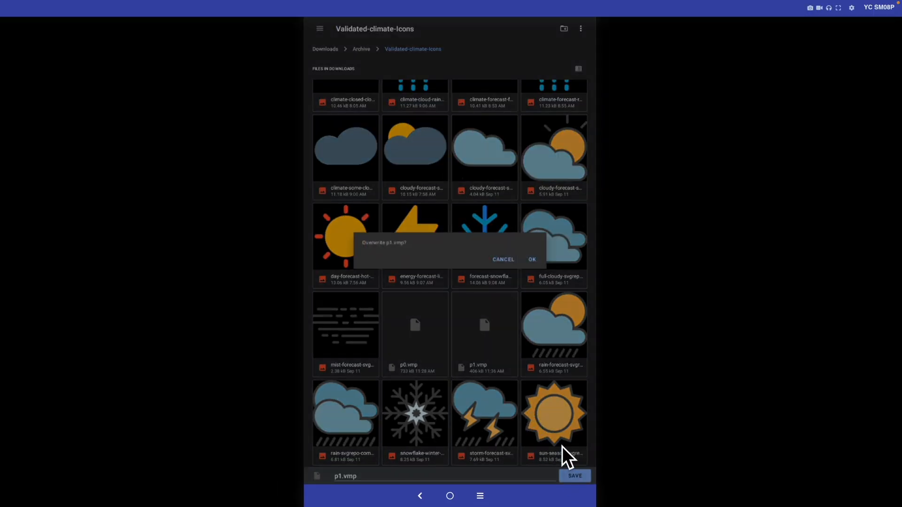
left_click(535, 261)
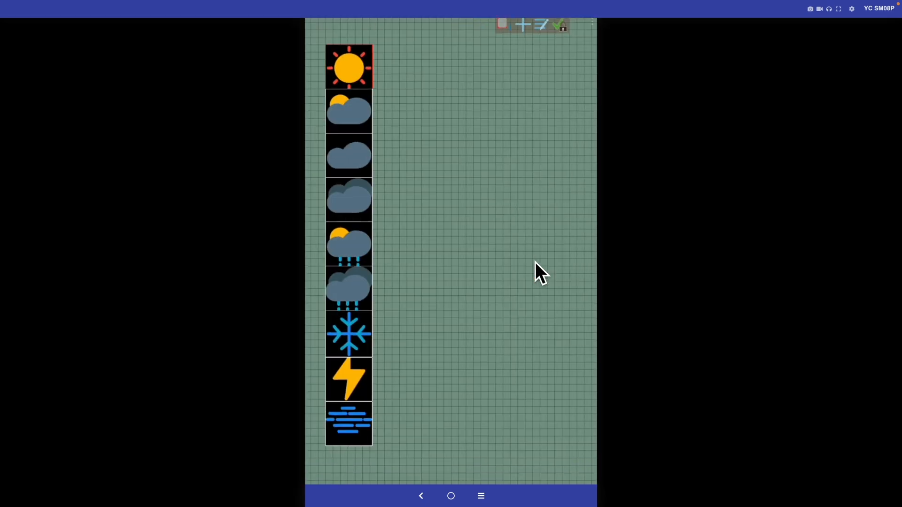
Return to the Home panel and delete the lightning image above day 17
left_click(589, 26)
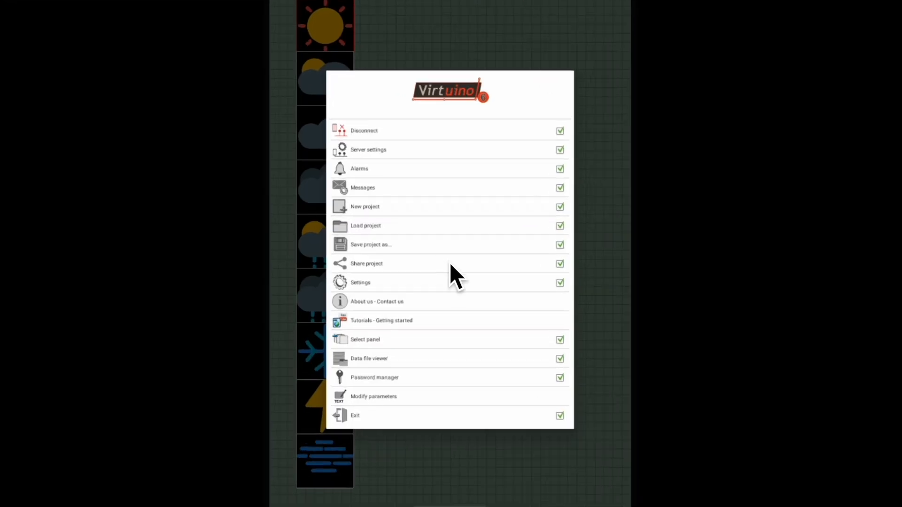
left_click(370, 353)
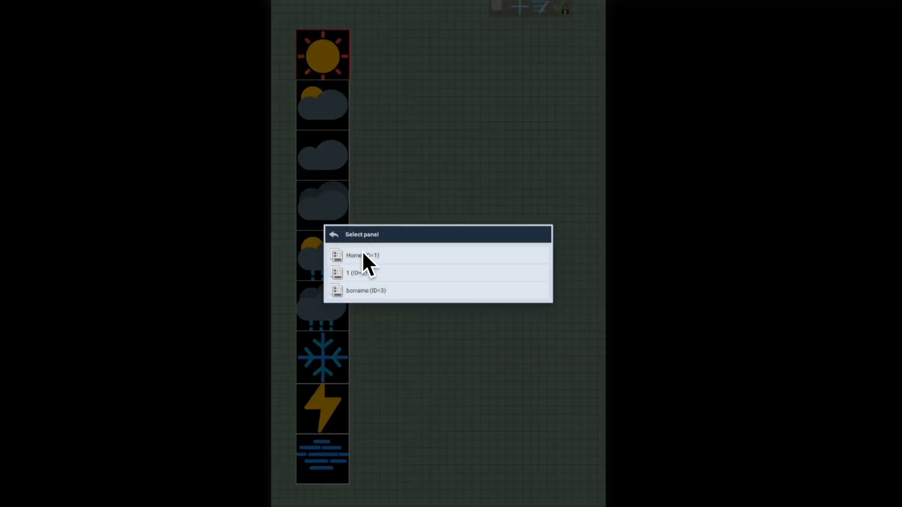
left_click(363, 255)
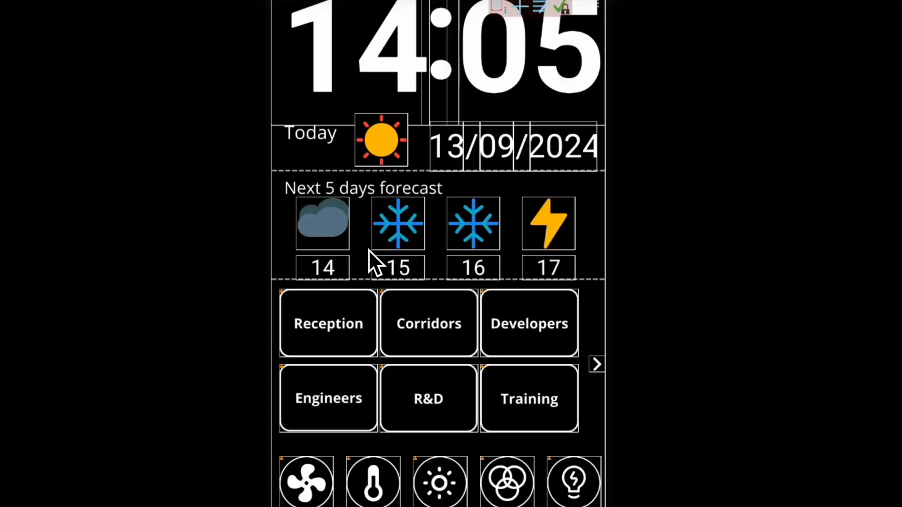
left_click(551, 222)
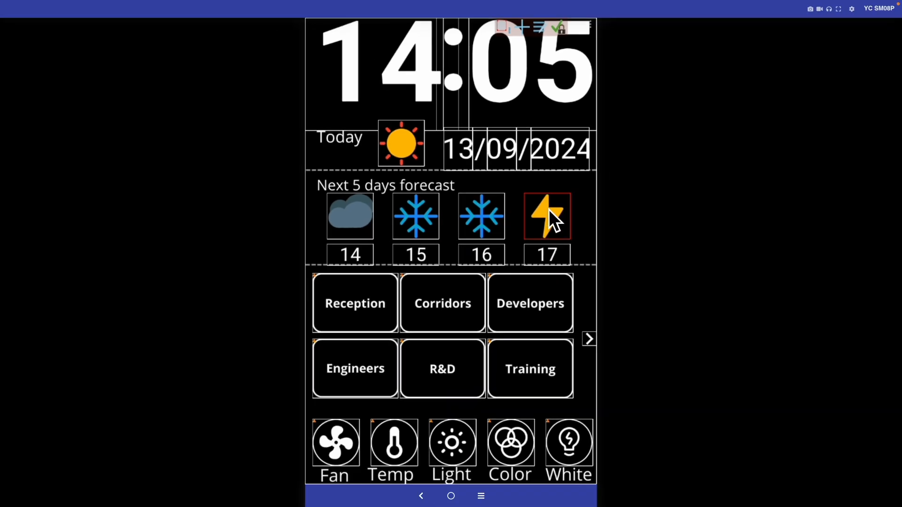
left_click(551, 211)
left_click(527, 208)
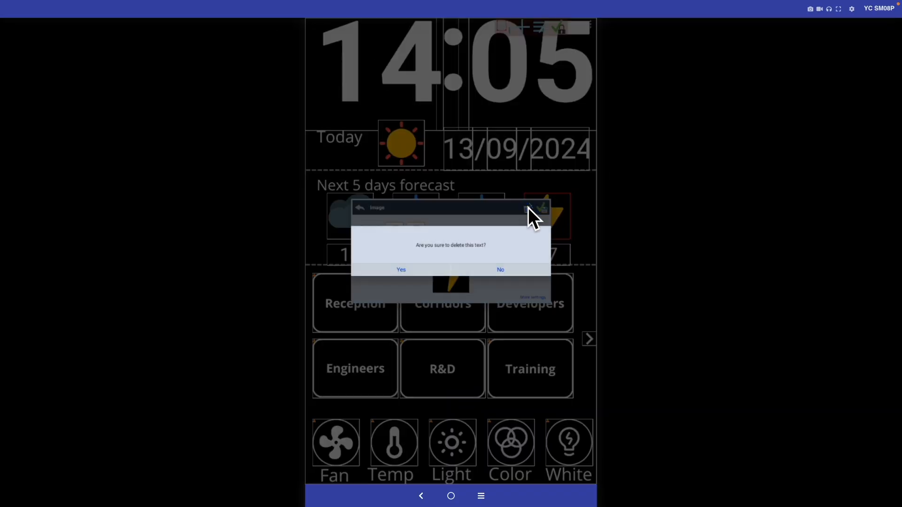
left_click(419, 267)
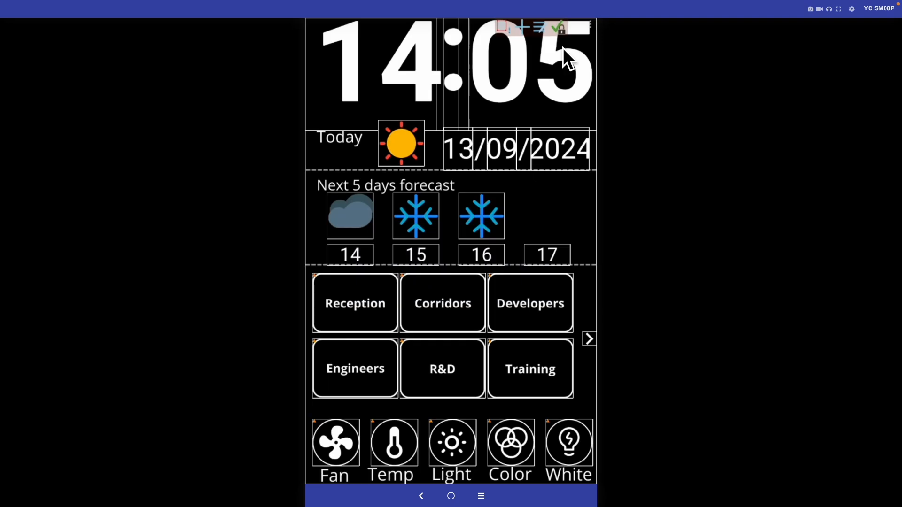
Load the saved panel p1.vmp into the Home panel
left_click(539, 26)
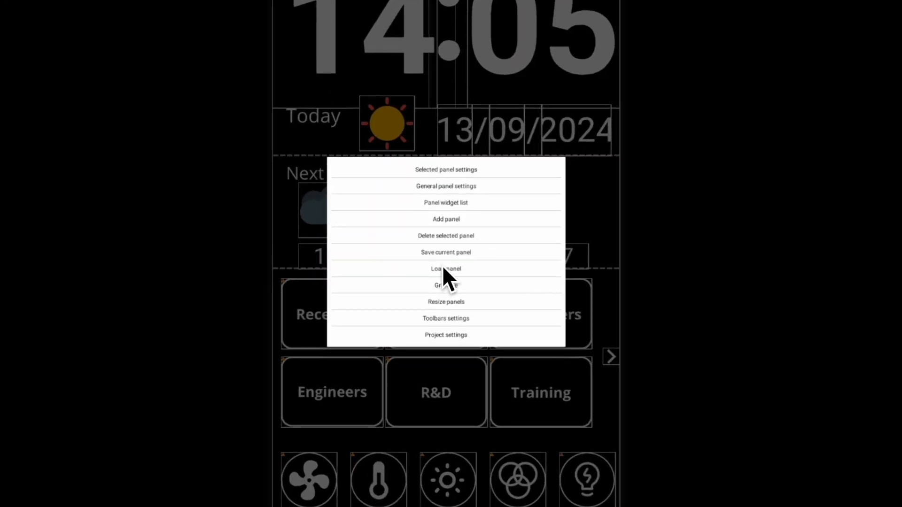
left_click(447, 267)
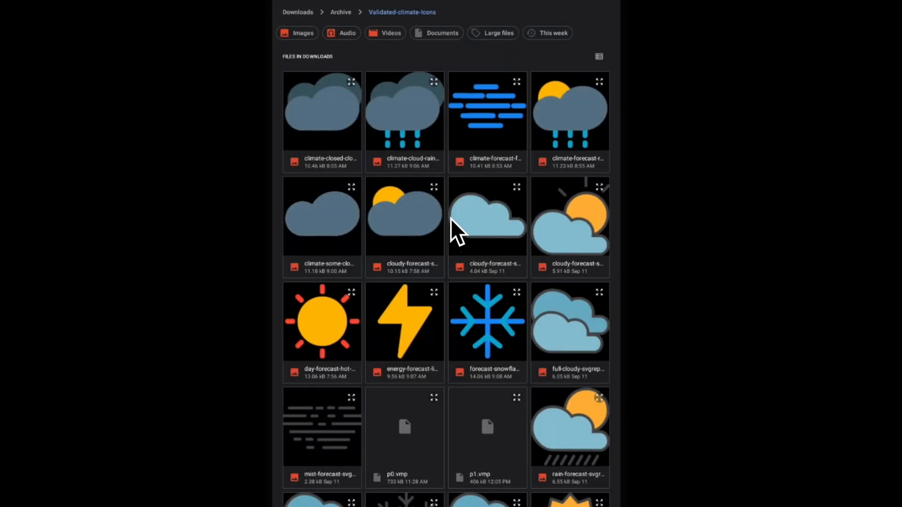
left_click(485, 411)
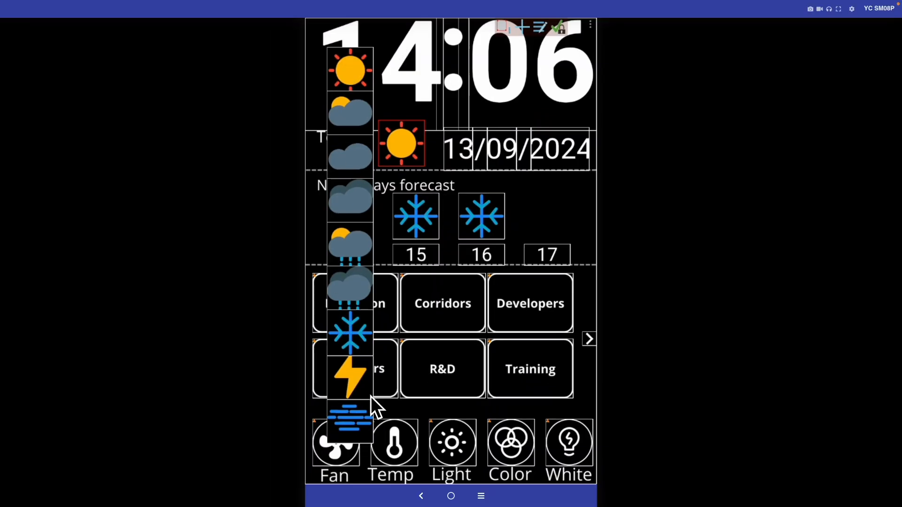
Stack the nine loaded weather images on one another above the day 17 label, from sun to fog, and leave edit mode
left_click_drag(350, 59, 551, 207)
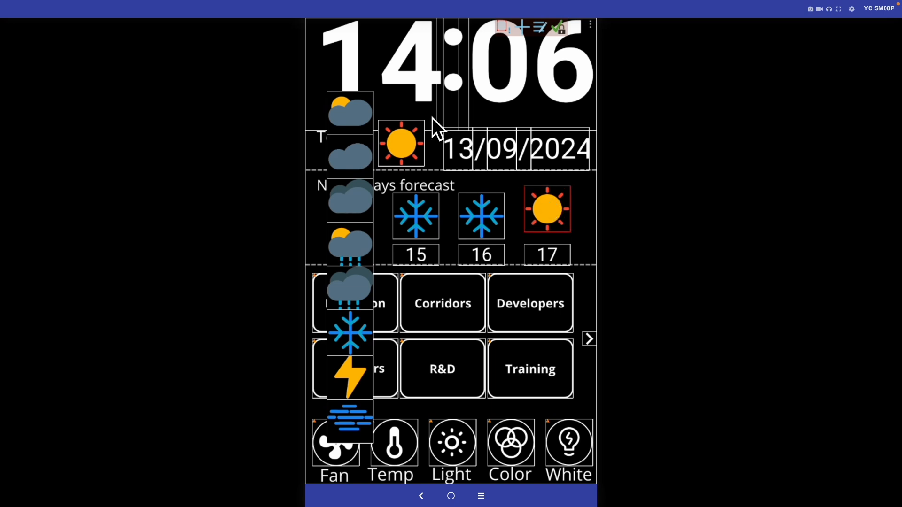
left_click_drag(352, 98, 555, 199)
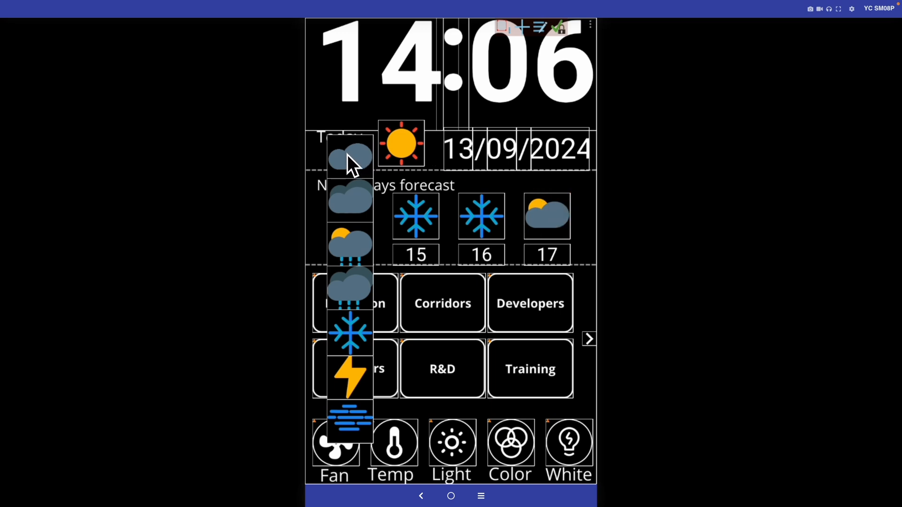
left_click_drag(346, 157, 551, 215)
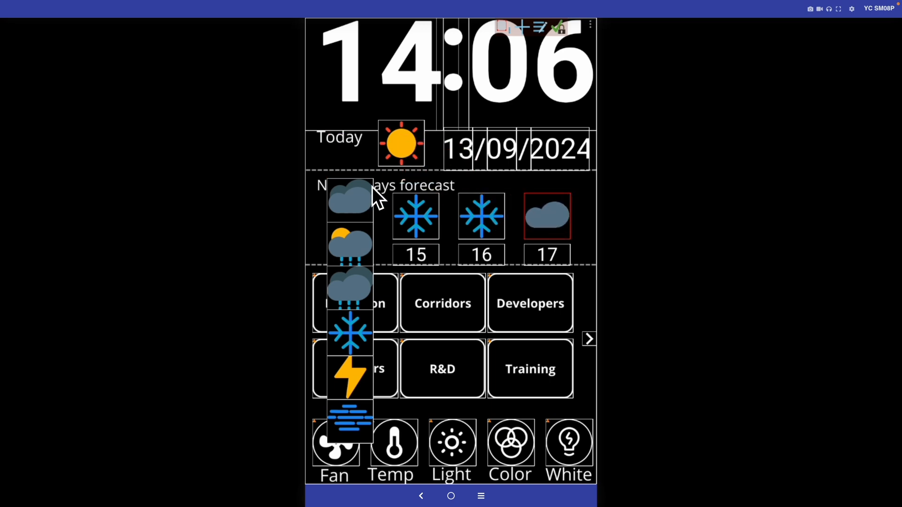
left_click_drag(351, 191, 548, 211)
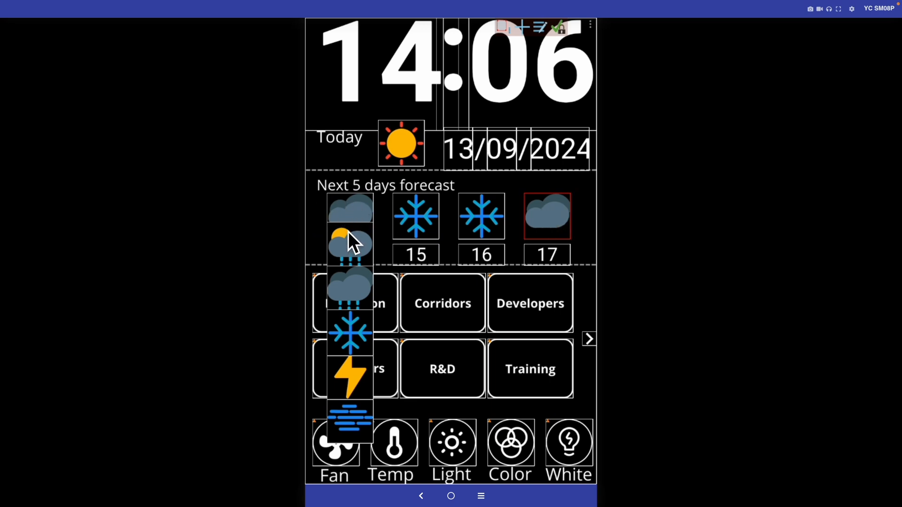
left_click_drag(349, 236, 553, 213)
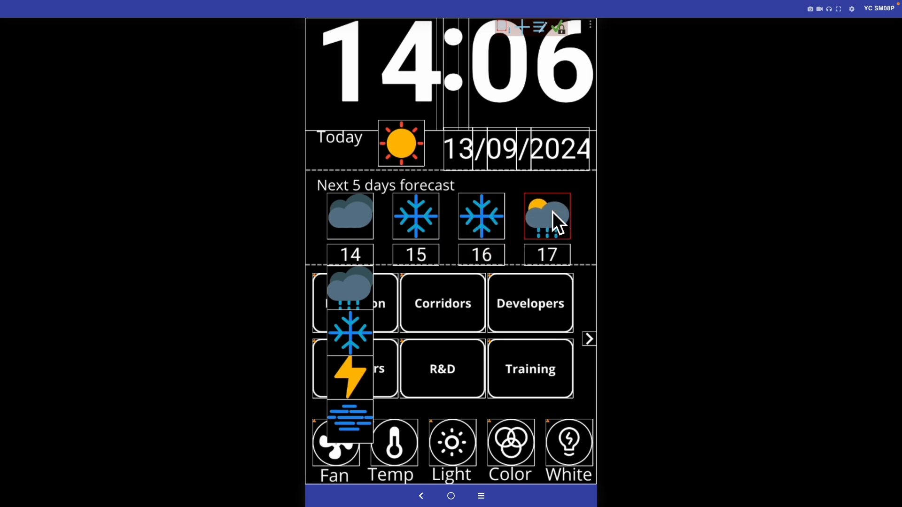
left_click_drag(346, 286, 545, 218)
left_click_drag(351, 332, 522, 227)
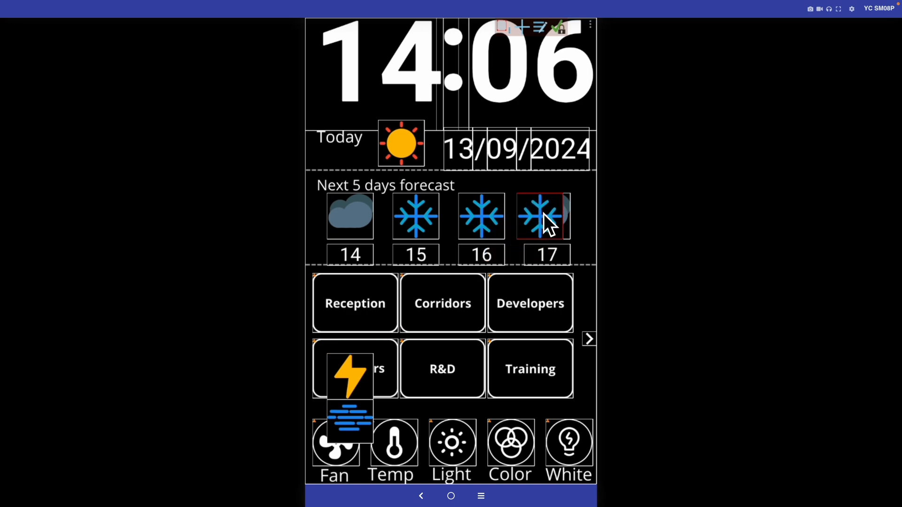
left_click_drag(361, 369, 558, 215)
left_click_drag(346, 423, 544, 216)
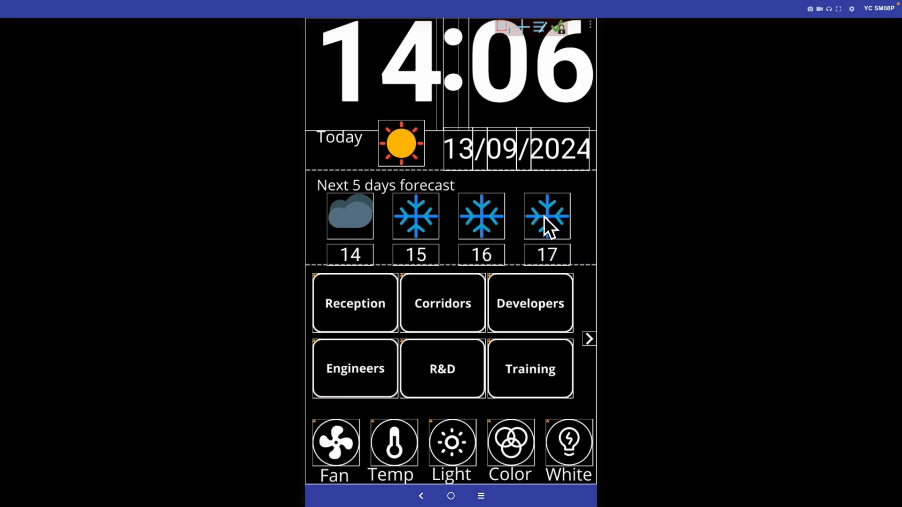
left_click(557, 27)
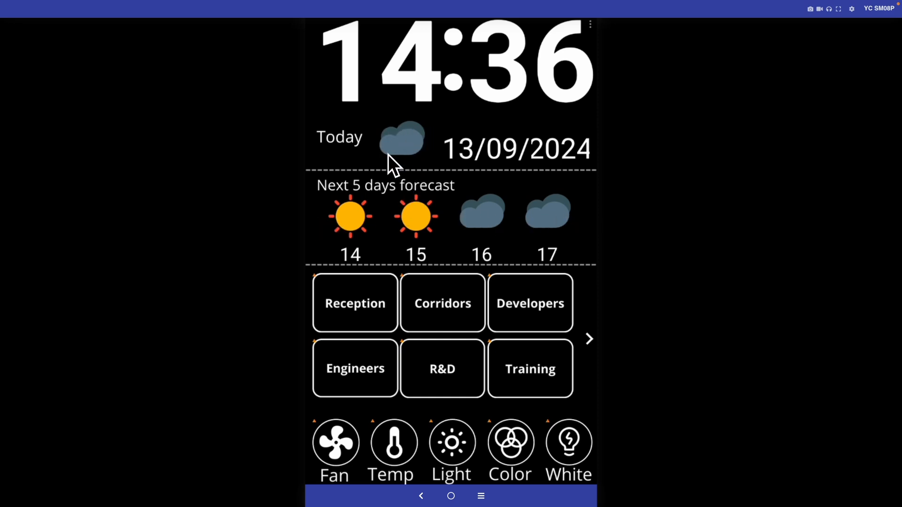
Switch to Adquio and open the weather device to review its variables through Curr-icon
key("ctrl+Left")
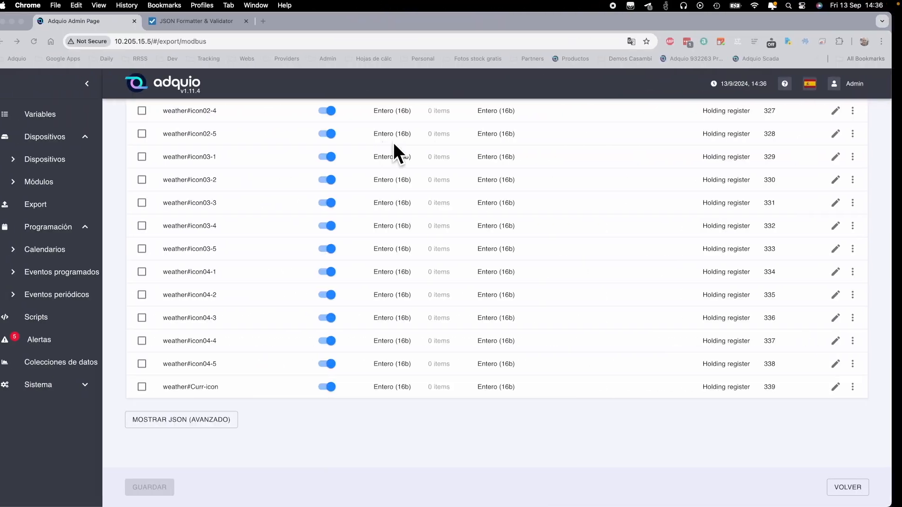
left_click(69, 157)
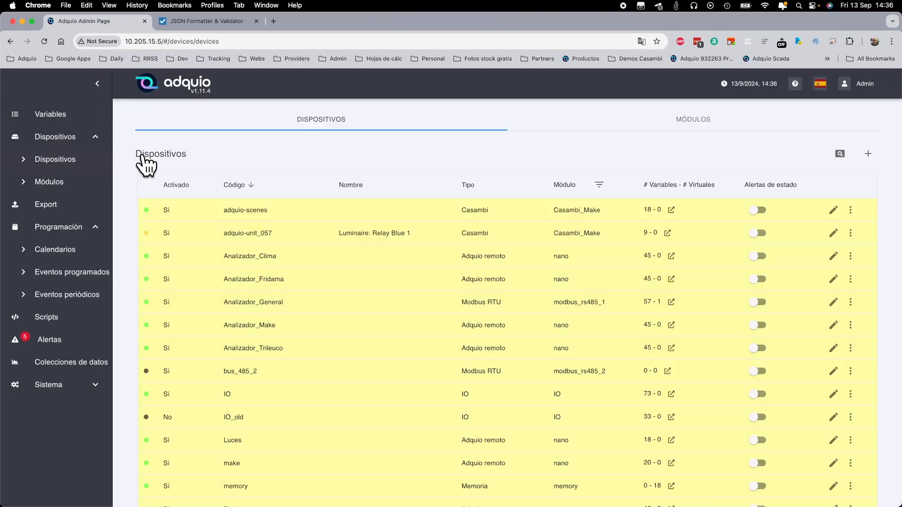
scroll(514, 341, "down", 15)
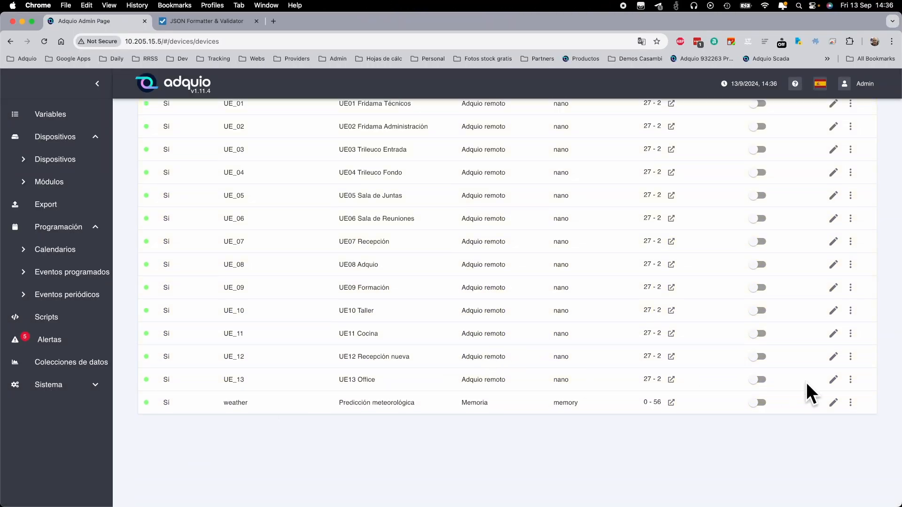
left_click(833, 403)
scroll(327, 303, "down", 20)
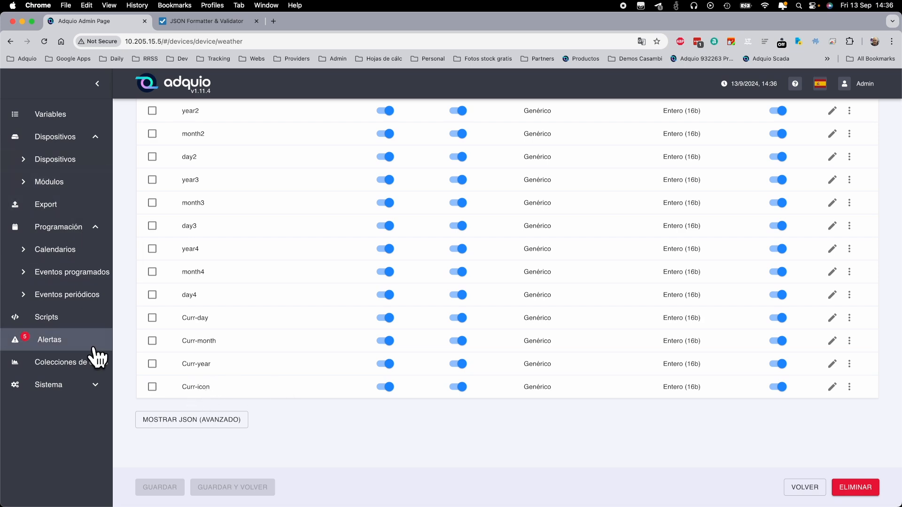
Open the refresh_forecast script and examine the code that requests the current weather and writes the Curr-icon variable
left_click(89, 316)
scroll(552, 306, "down", 15)
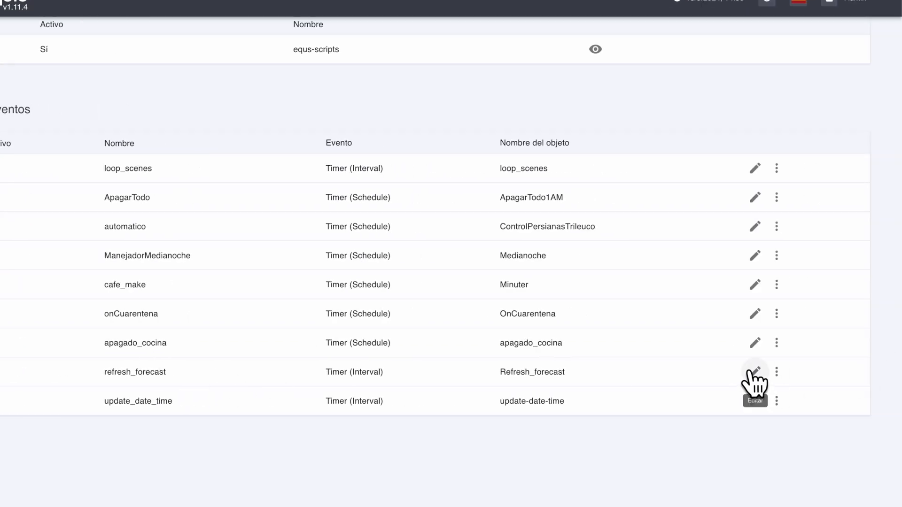
left_click(753, 371)
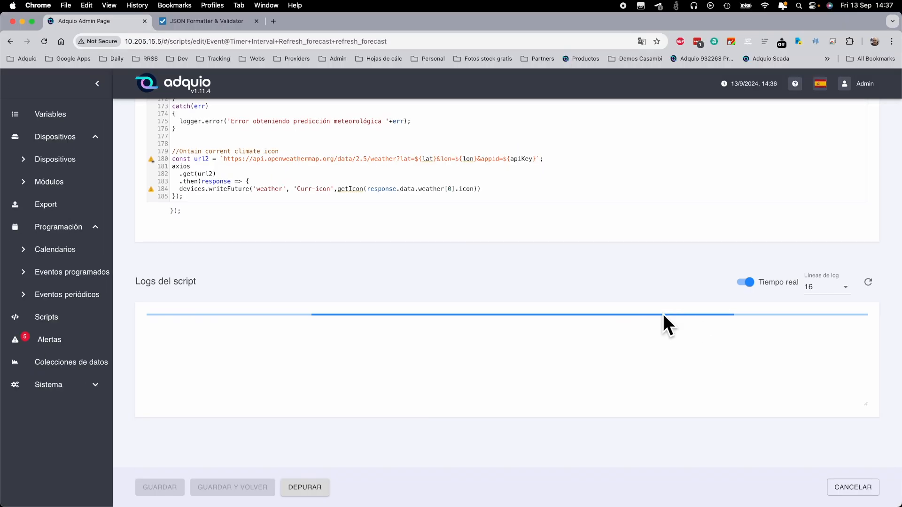
scroll(347, 201, "up", 15)
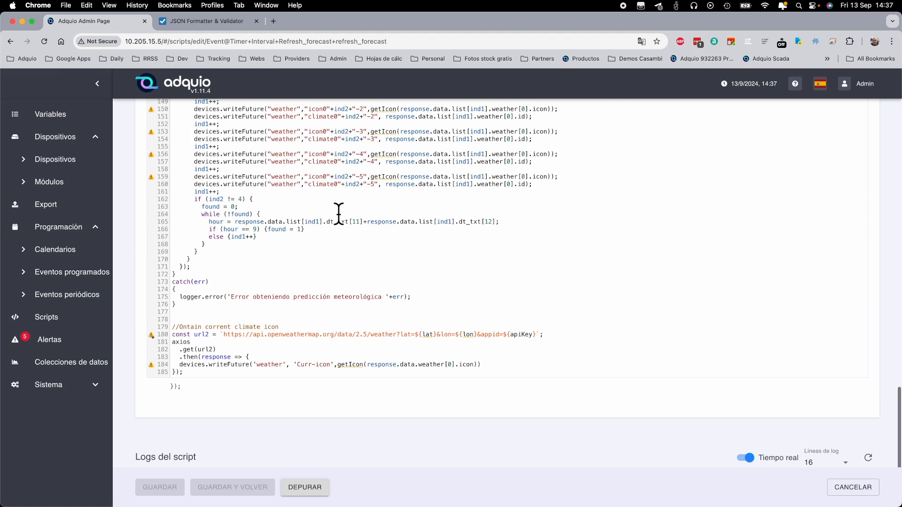
scroll(318, 221, "up", 5)
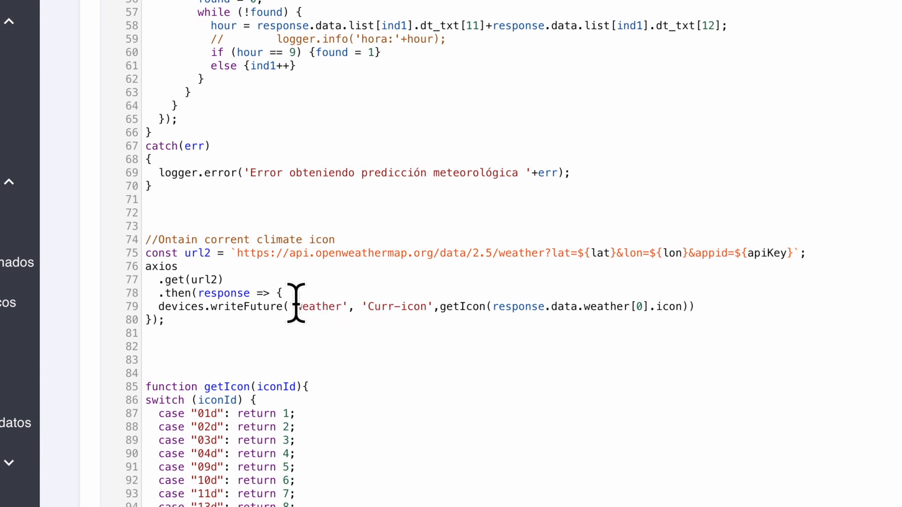
Examine the refresh_forecast Trigger event code, selecting the final block that requests the current weather and writes Curr-icon
scroll(423, 252, "down", 15)
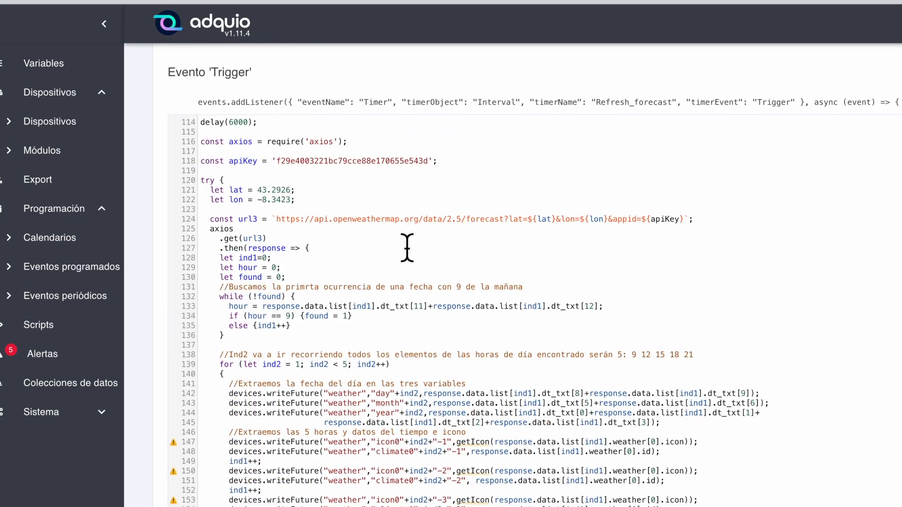
scroll(407, 245, "down", 7)
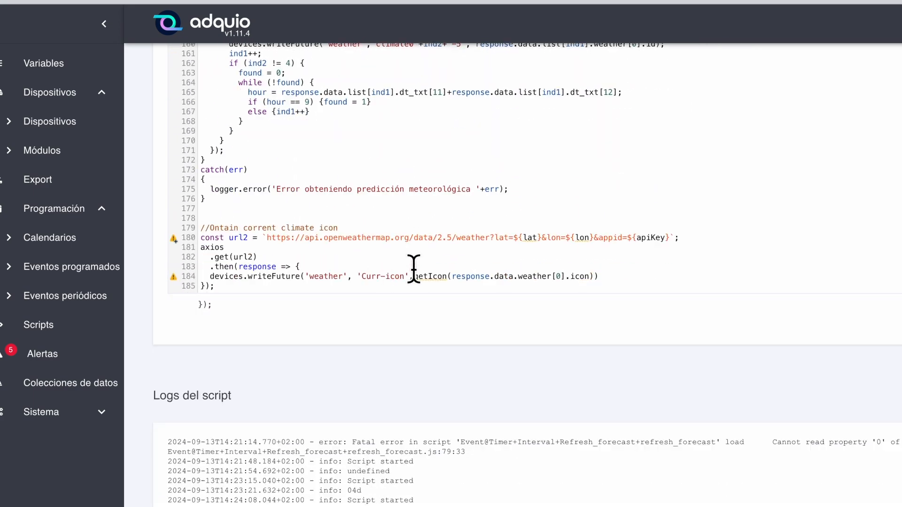
left_click_drag(230, 287, 202, 229)
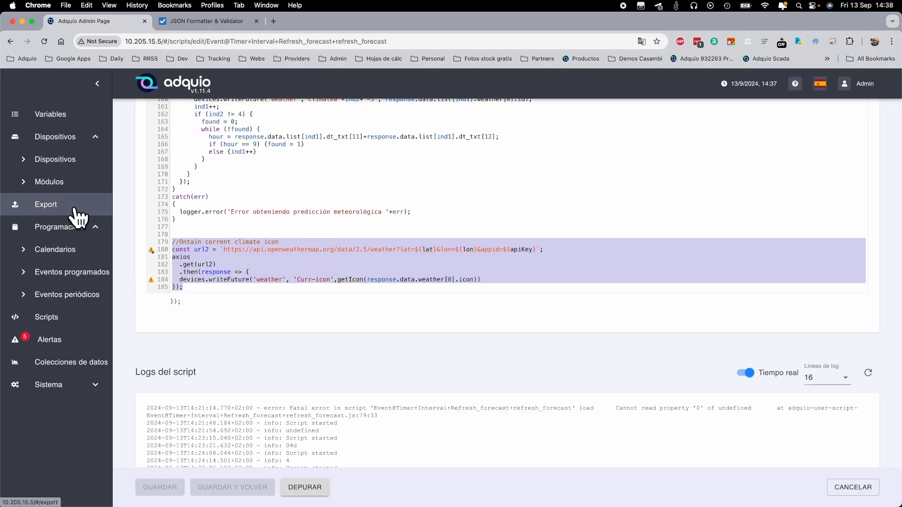
Open the Modbus export list and look through it for the weather variables and their register addresses
left_click(78, 183)
scroll(573, 341, "down", 20)
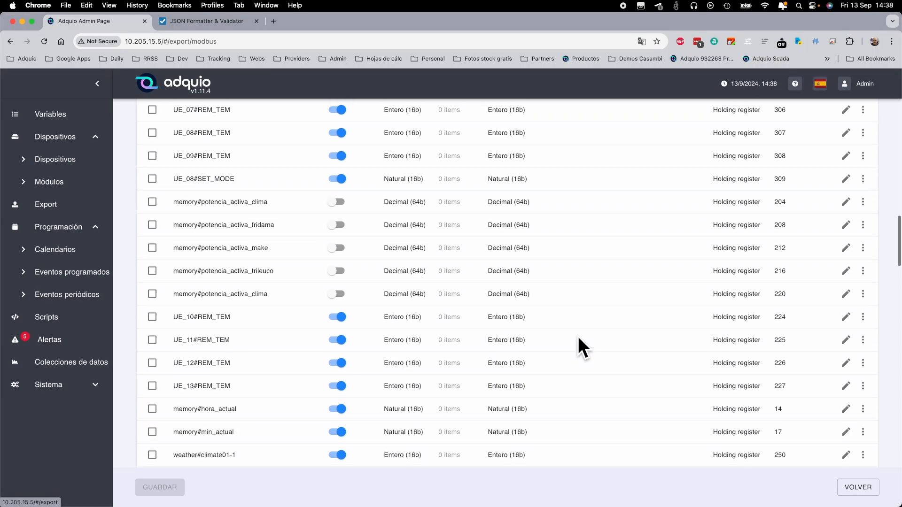
scroll(577, 336, "down", 4)
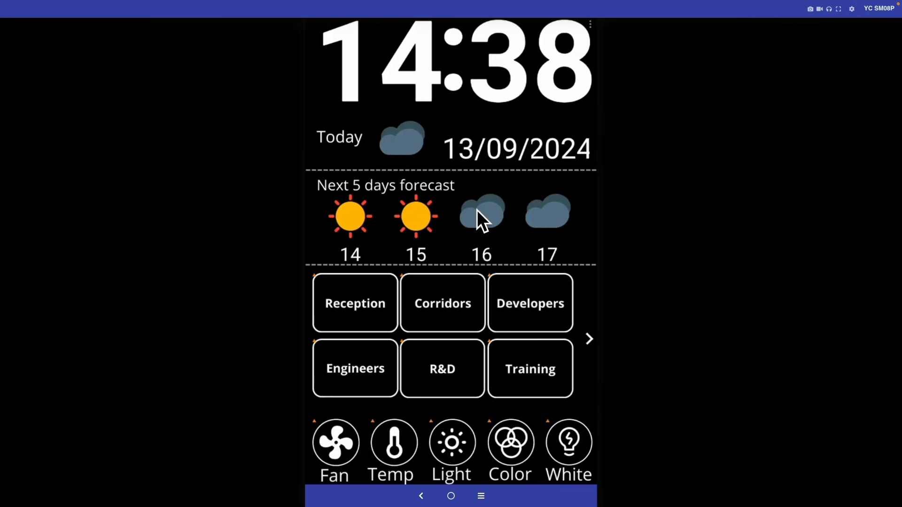
Switch to the touch panel, enter edit mode and review the Today snowflake image's visibility settings, closing them with a save
left_click(591, 23)
left_click(388, 162)
left_click(404, 138)
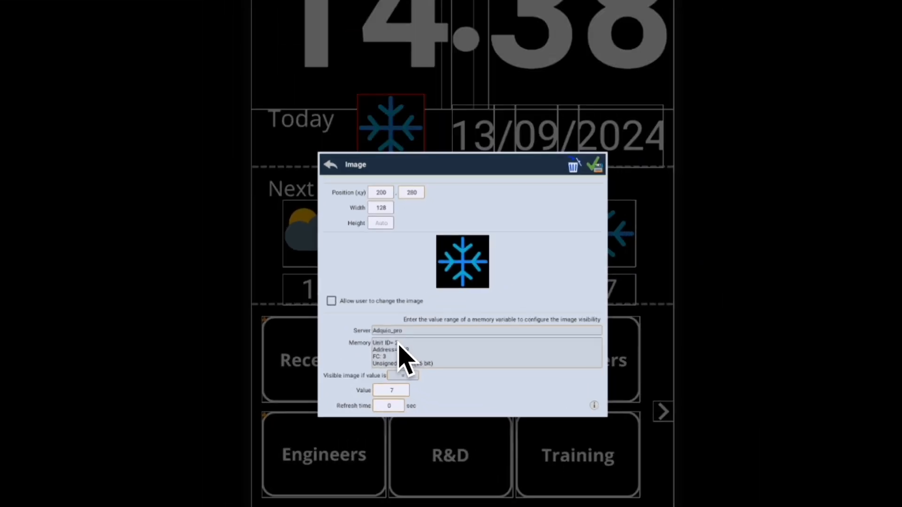
left_click(595, 164)
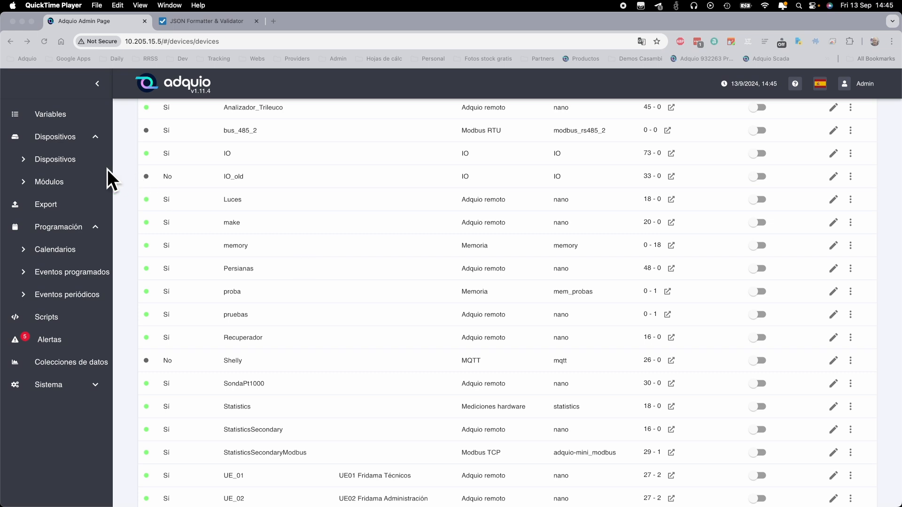
Switch to Adquio, open the memory device and go to its list of virtual variables
left_click(69, 163)
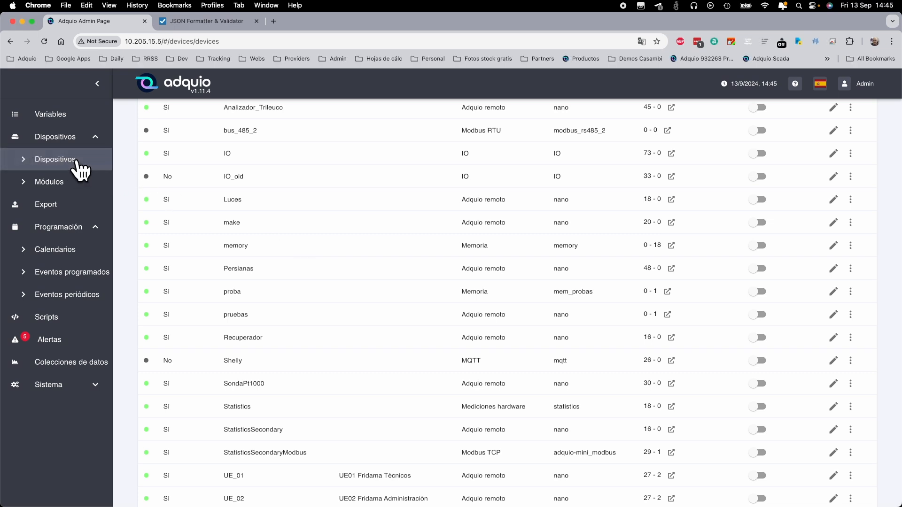
left_click(834, 245)
scroll(364, 283, "down", 3)
scroll(365, 283, "down", 10)
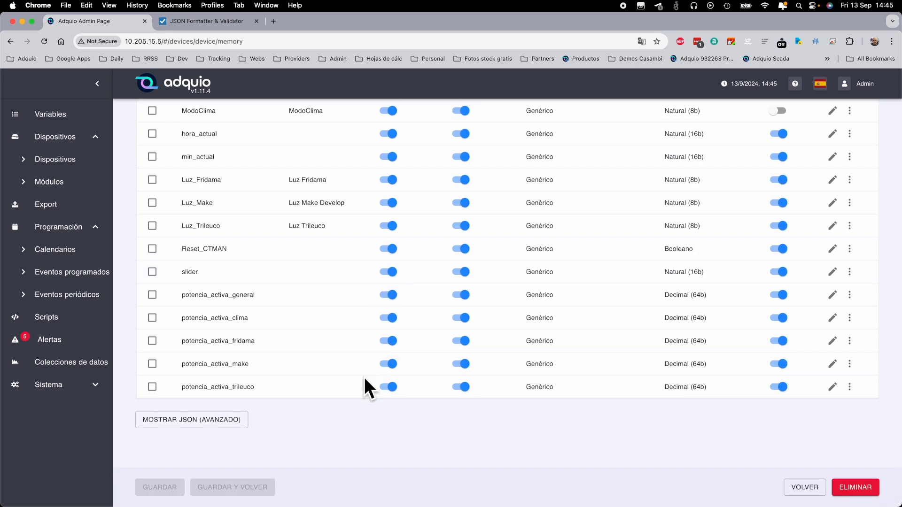
scroll(865, 217, "up", 10)
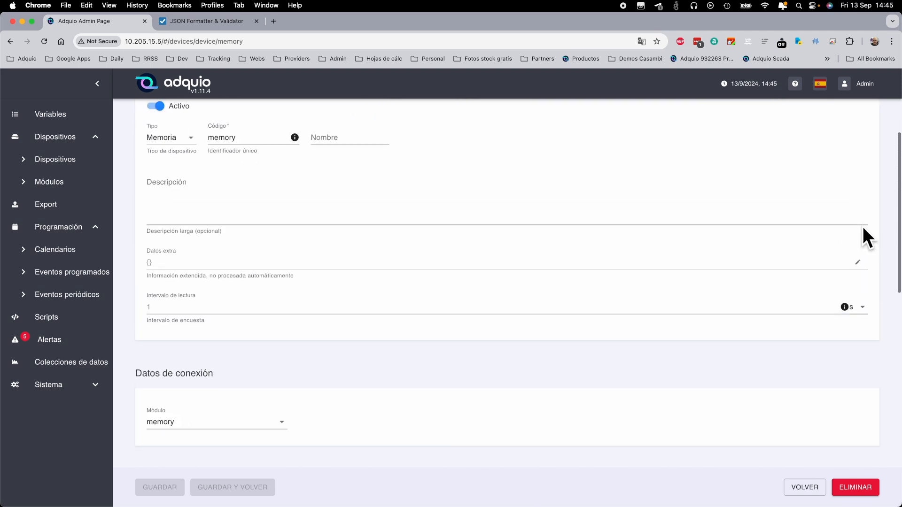
scroll(864, 222, "down", 2)
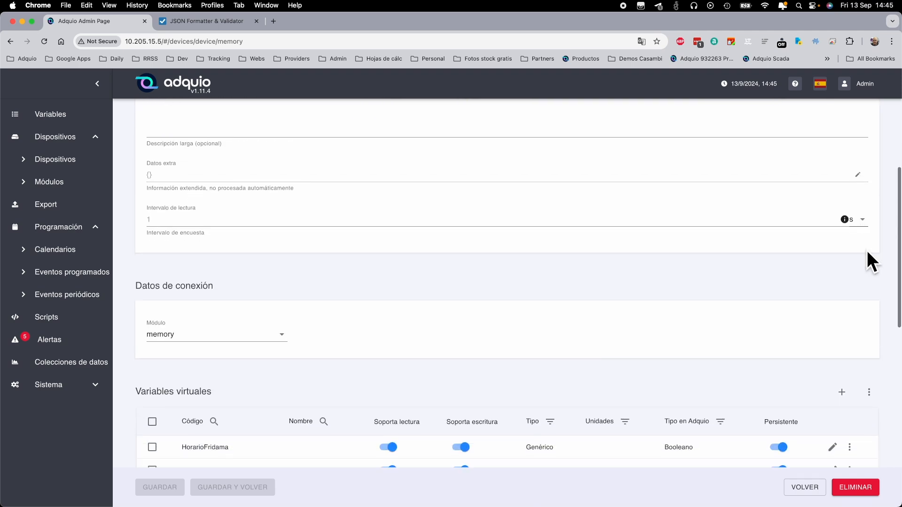
Add a persistent virtual variable with code and name Zone and Adquio type Entero (16b)
left_click(842, 393)
left_click(262, 183)
type("Zone")
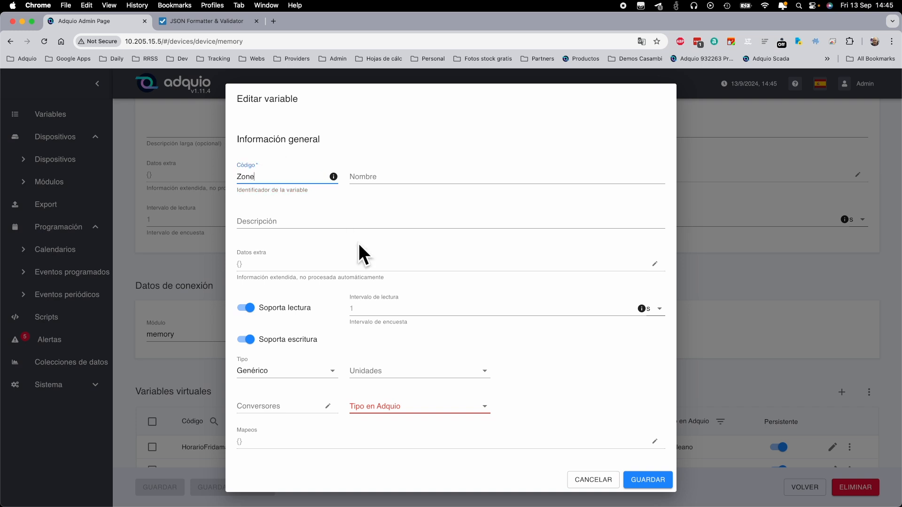
left_click(430, 406)
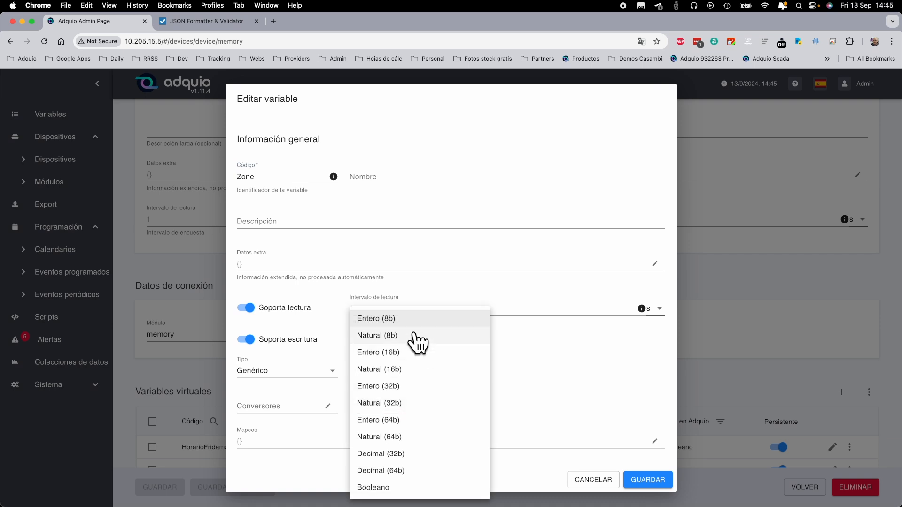
left_click(414, 353)
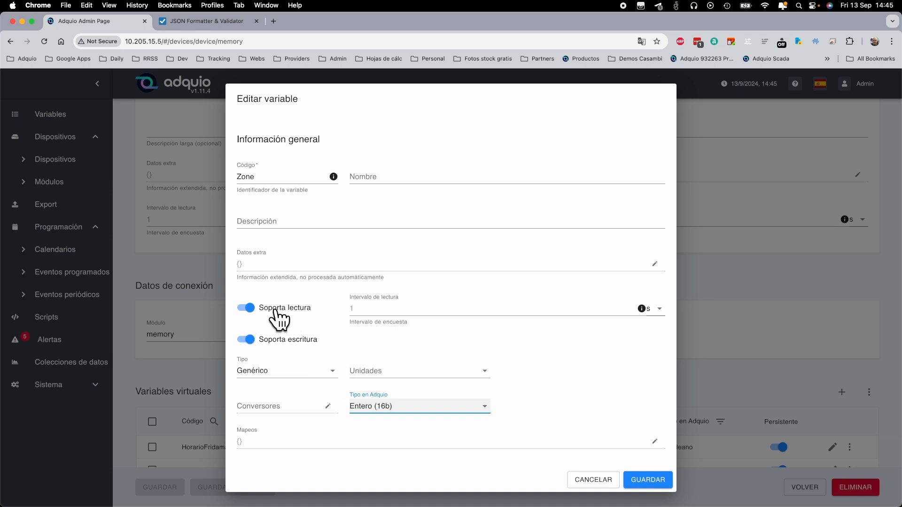
scroll(527, 369, "down", 5)
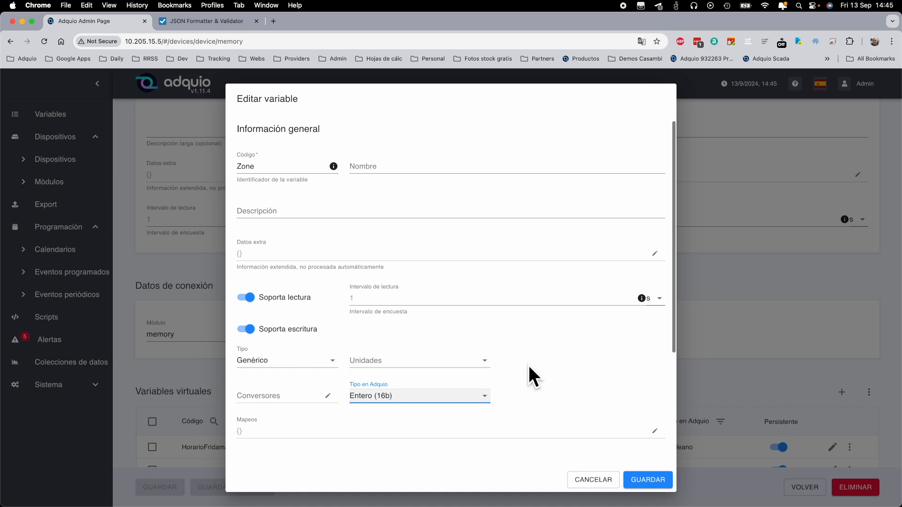
left_click(271, 455)
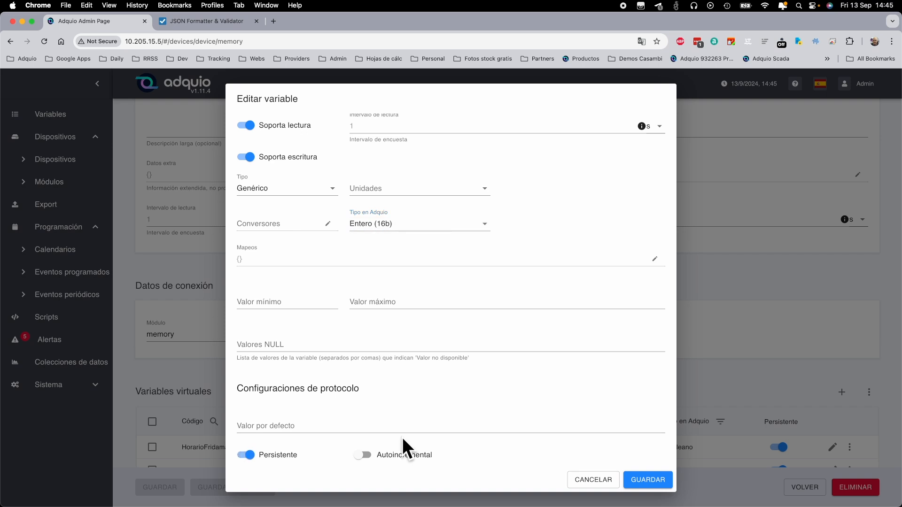
scroll(611, 395, "up", 5)
left_click(387, 178)
type("Zone")
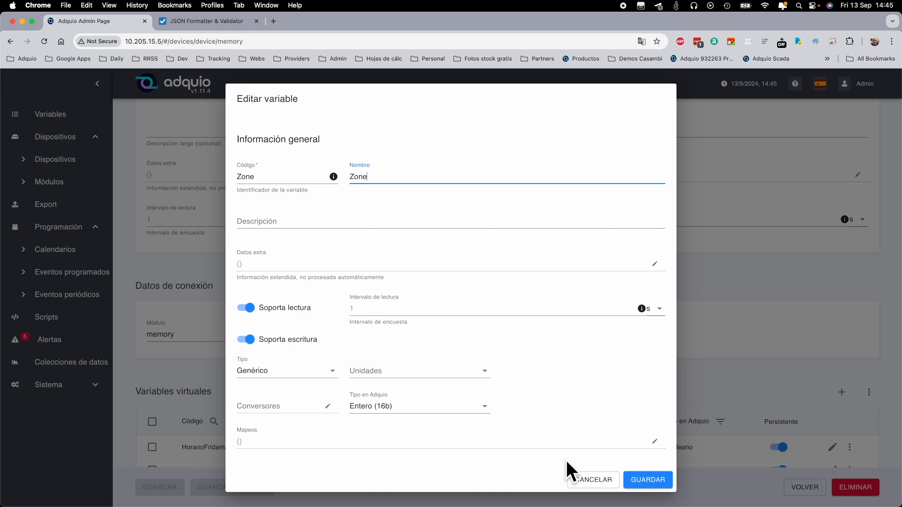
left_click(651, 480)
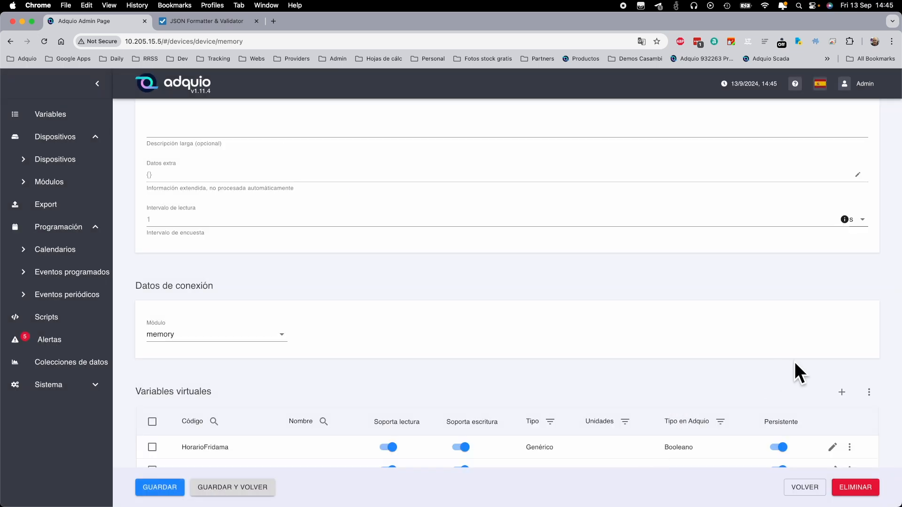
Add a persistent virtual variable with code and name Acction and Adquio type Entero (16b)
left_click(842, 392)
left_click(260, 179)
type("A")
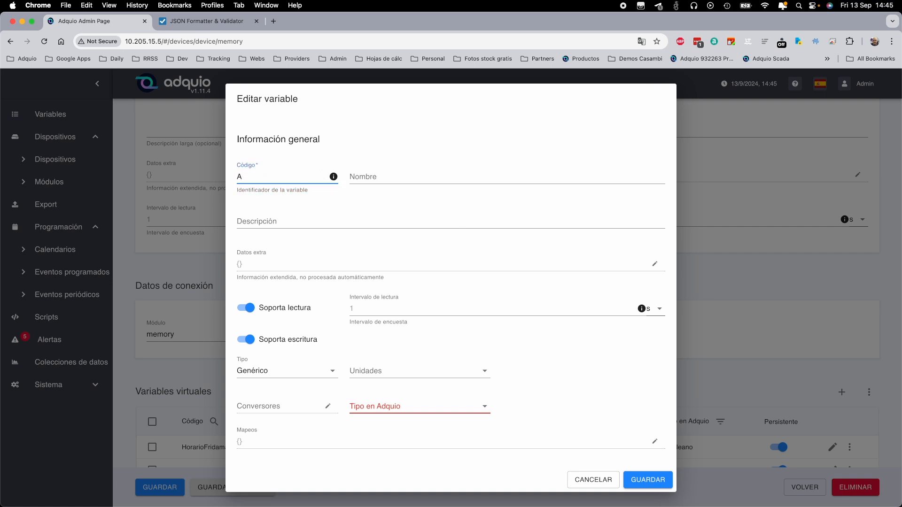
type("cction")
key("Tab")
type("Acction")
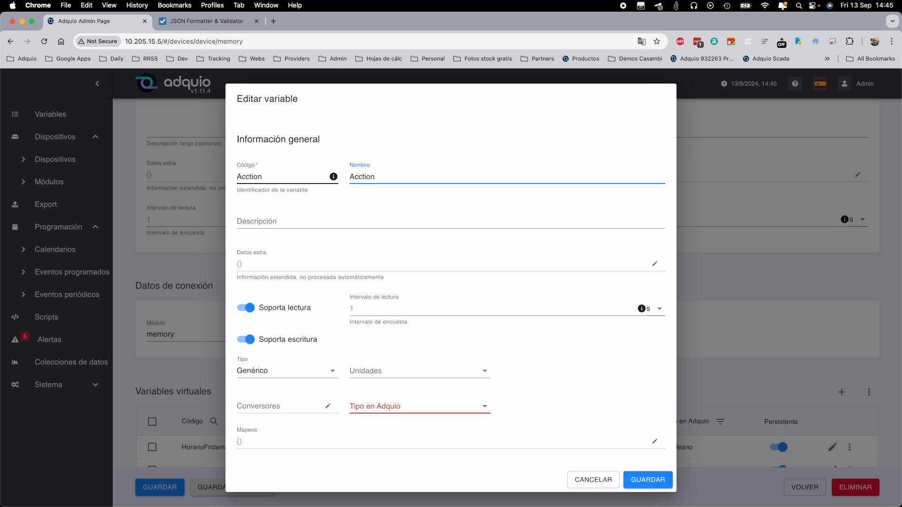
left_click(390, 407)
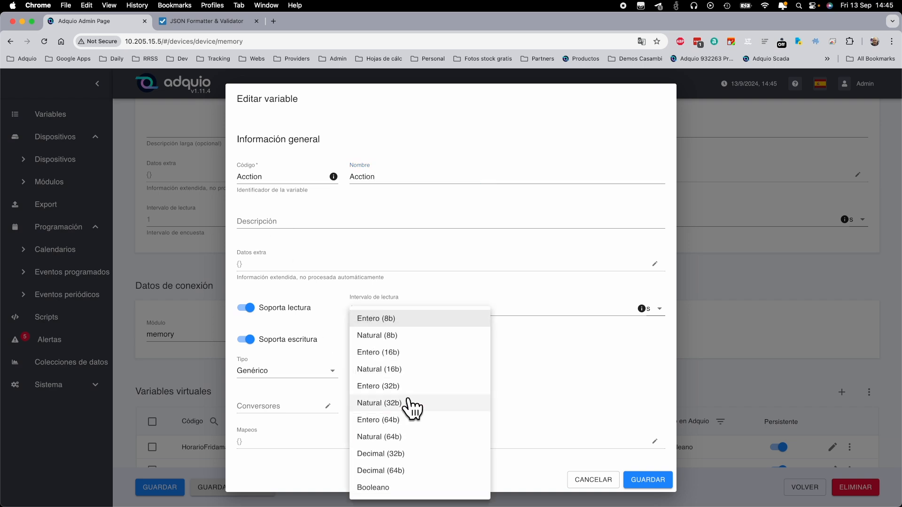
scroll(421, 362, "down", 5)
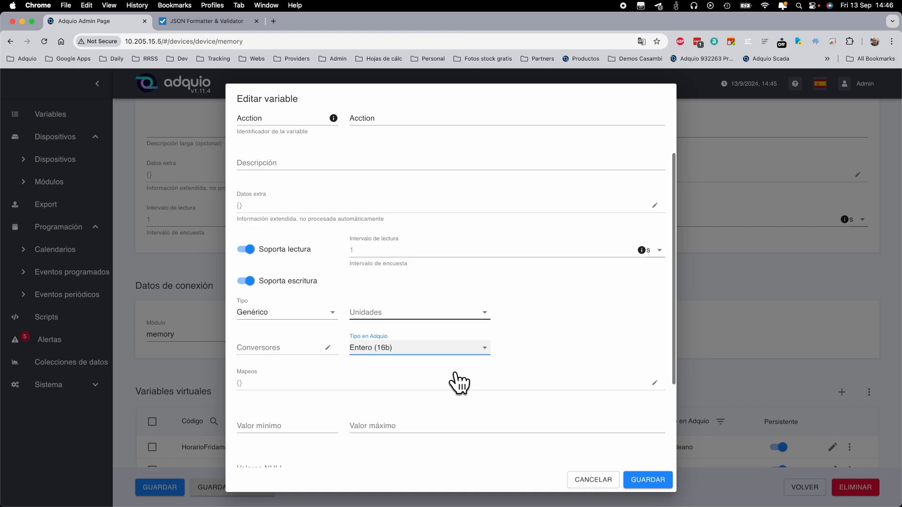
left_click(275, 457)
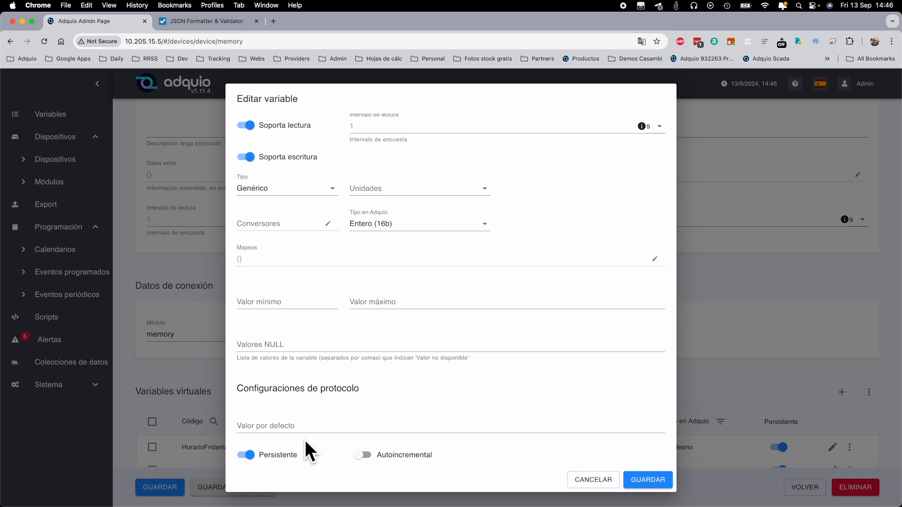
left_click(648, 480)
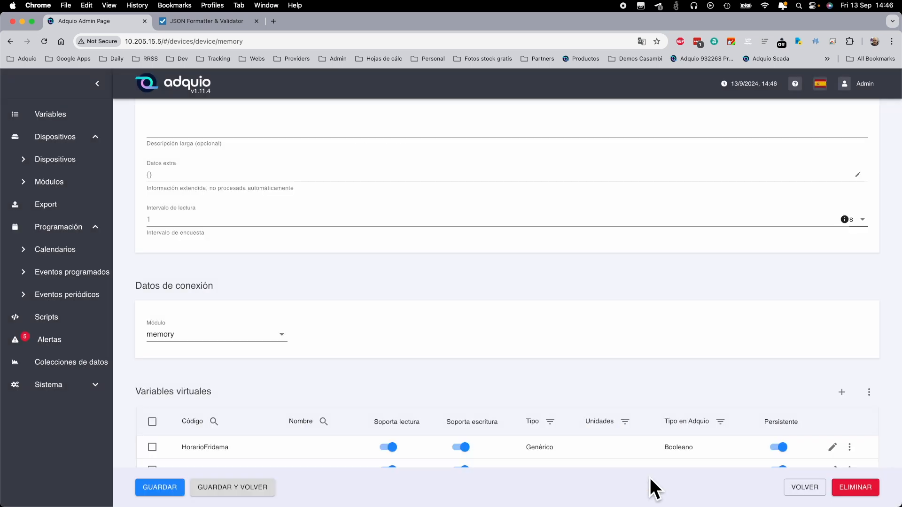
Check the new entries at the end of the variable list and save the memory device
scroll(540, 343, "down", 10)
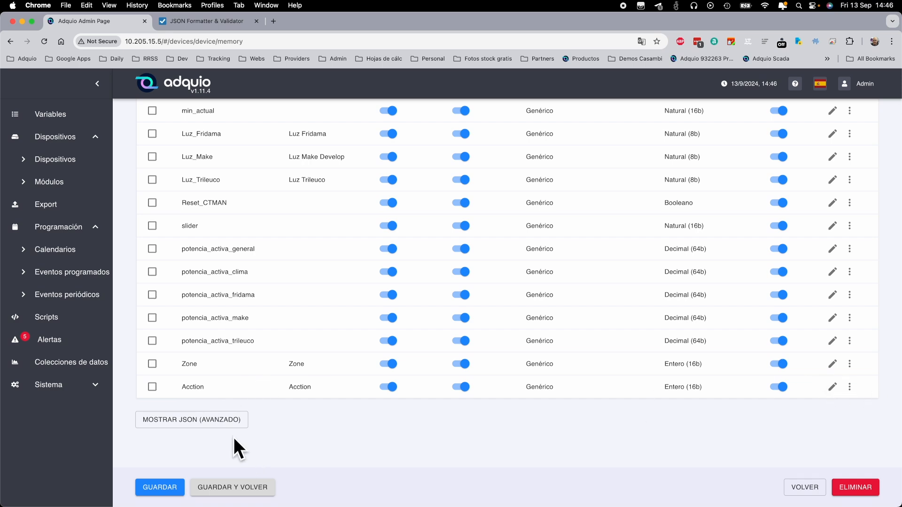
left_click(148, 490)
left_click(601, 88)
left_click(601, 92)
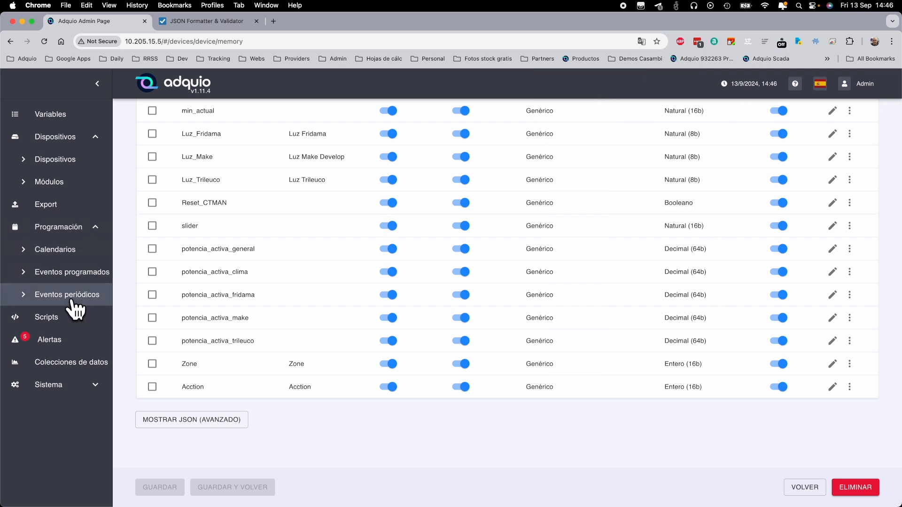
Open the Modbus export list, dismiss the alert and review the variables and register addresses at the end
left_click(61, 207)
scroll(549, 296, "down", 3)
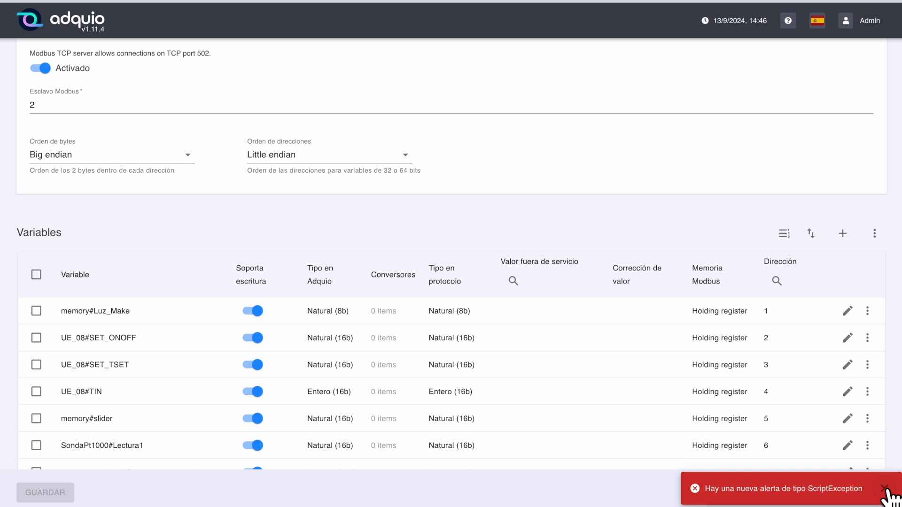
left_click(885, 489)
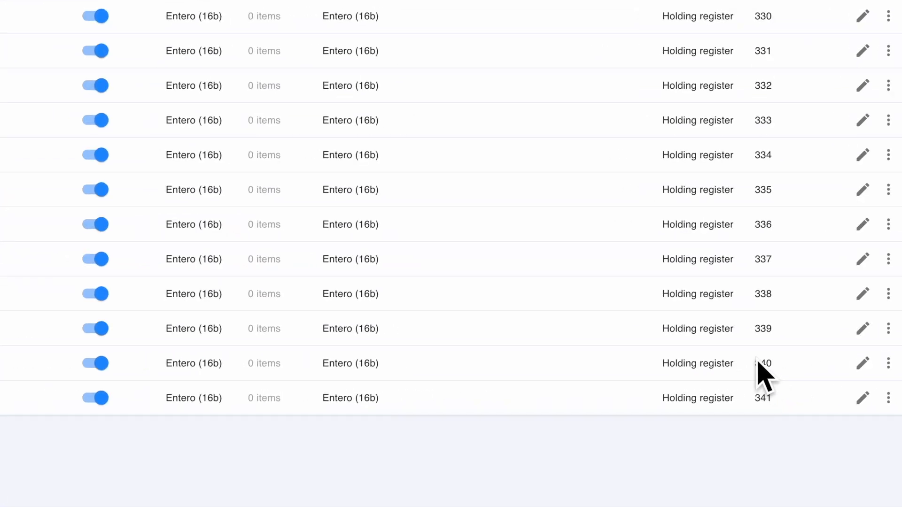
scroll(699, 366, "up", 4)
scroll(197, 258, "down", 4)
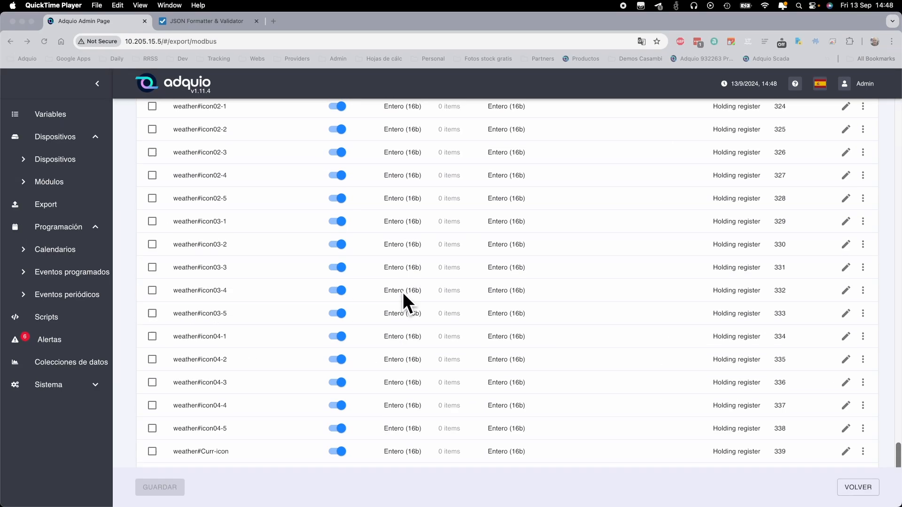